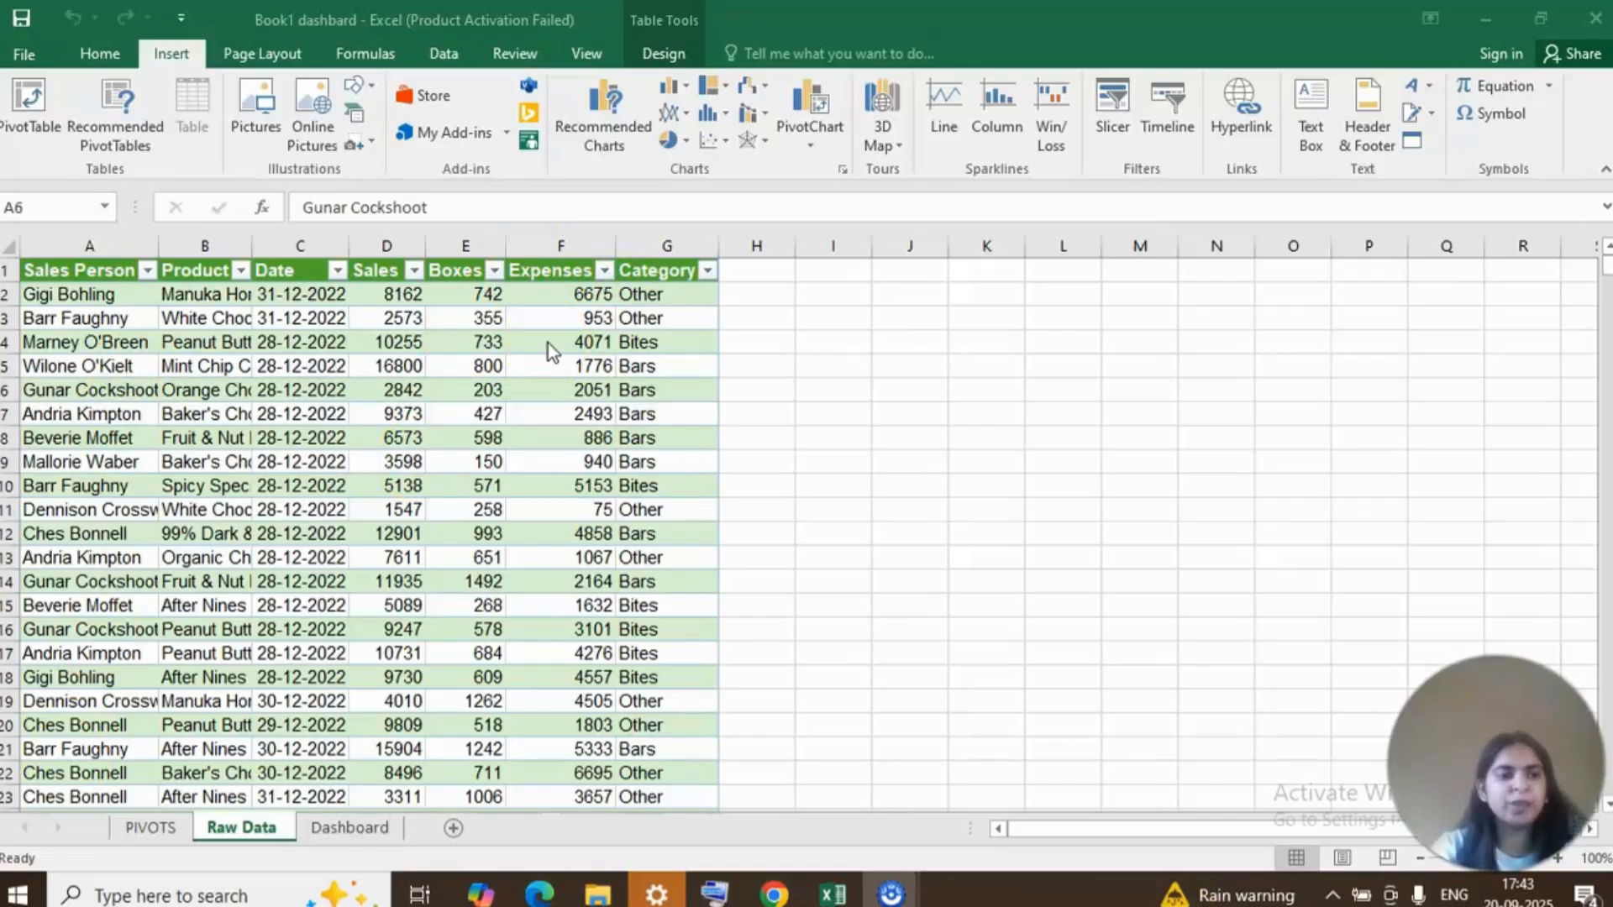
# Create a PivotTable from the SALES table on a new worksheet, adding the data to the Data Model.
pyautogui.click(130, 366)
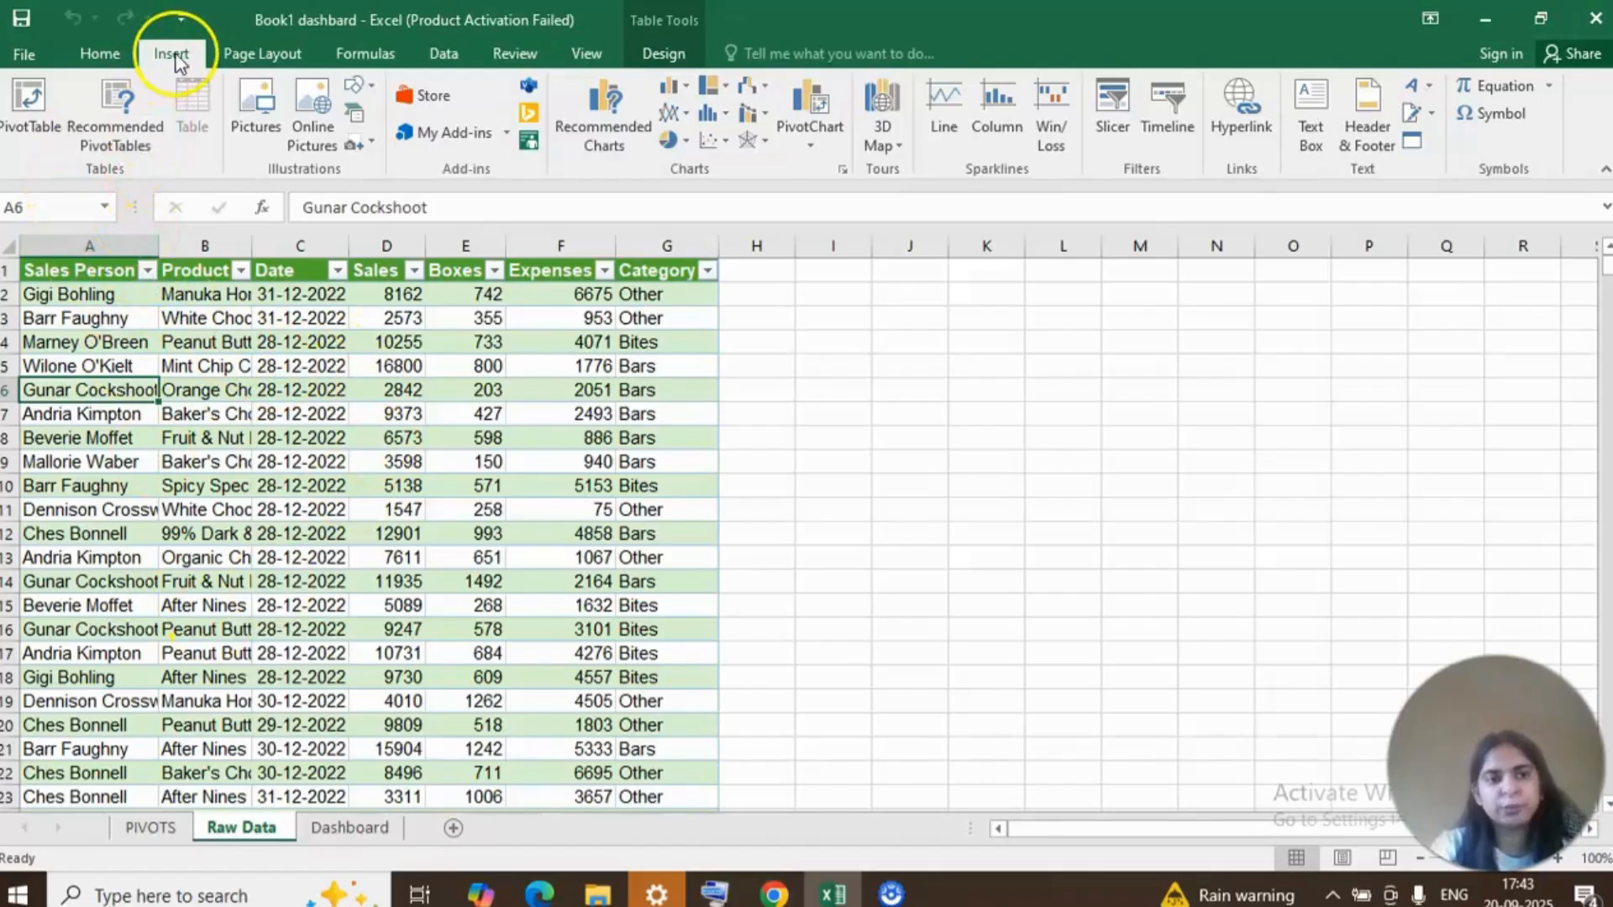
pyautogui.click(43, 111)
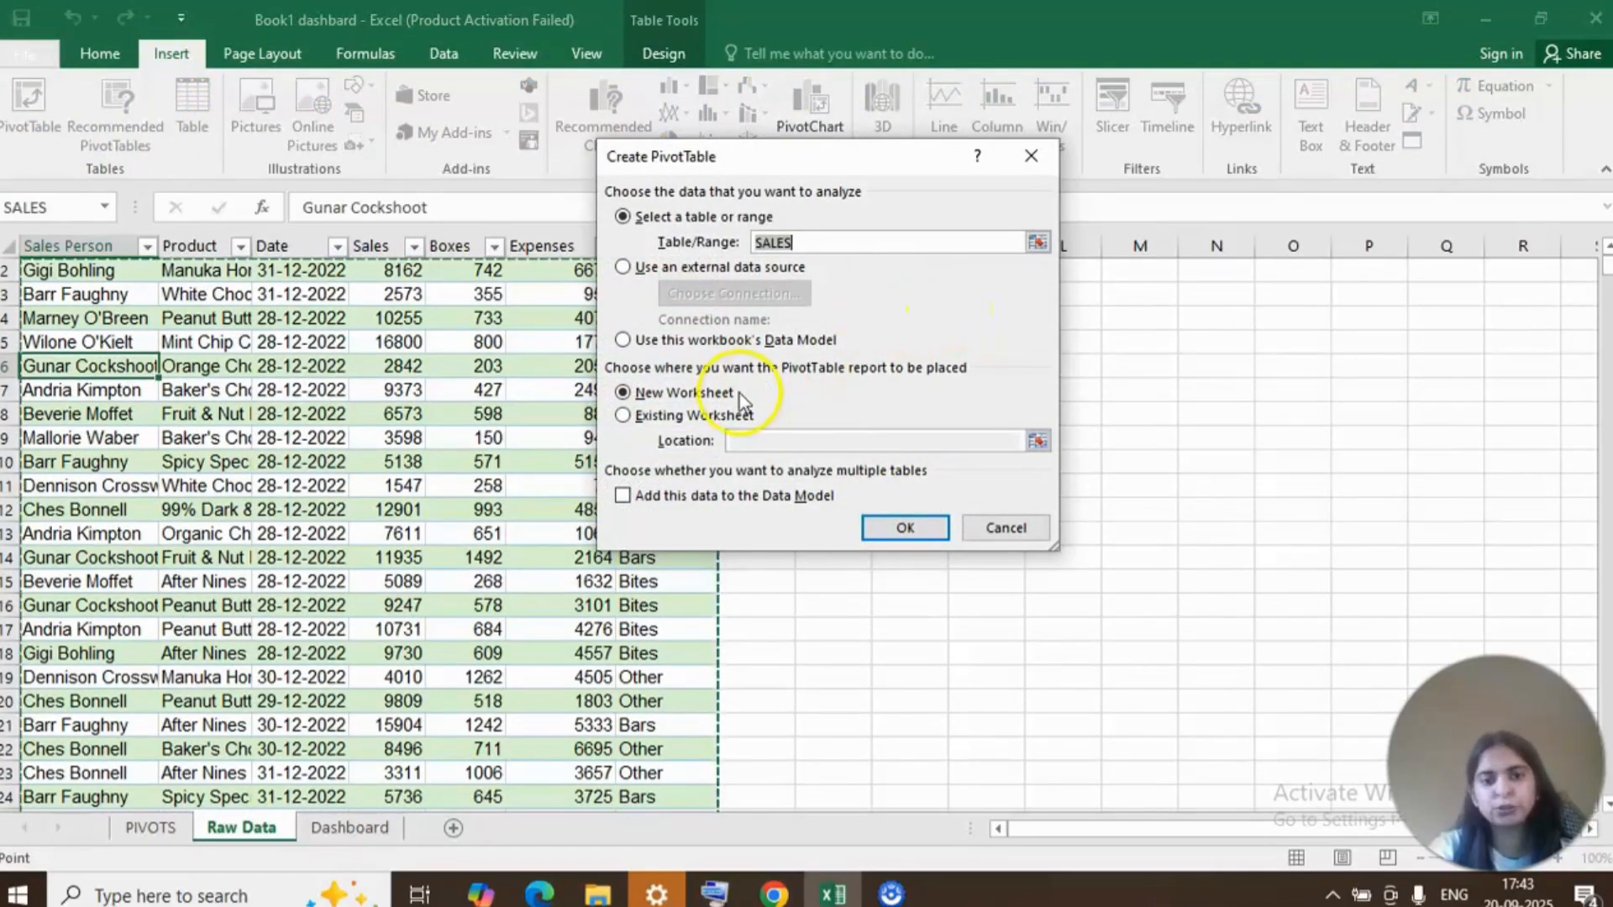
pyautogui.click(623, 497)
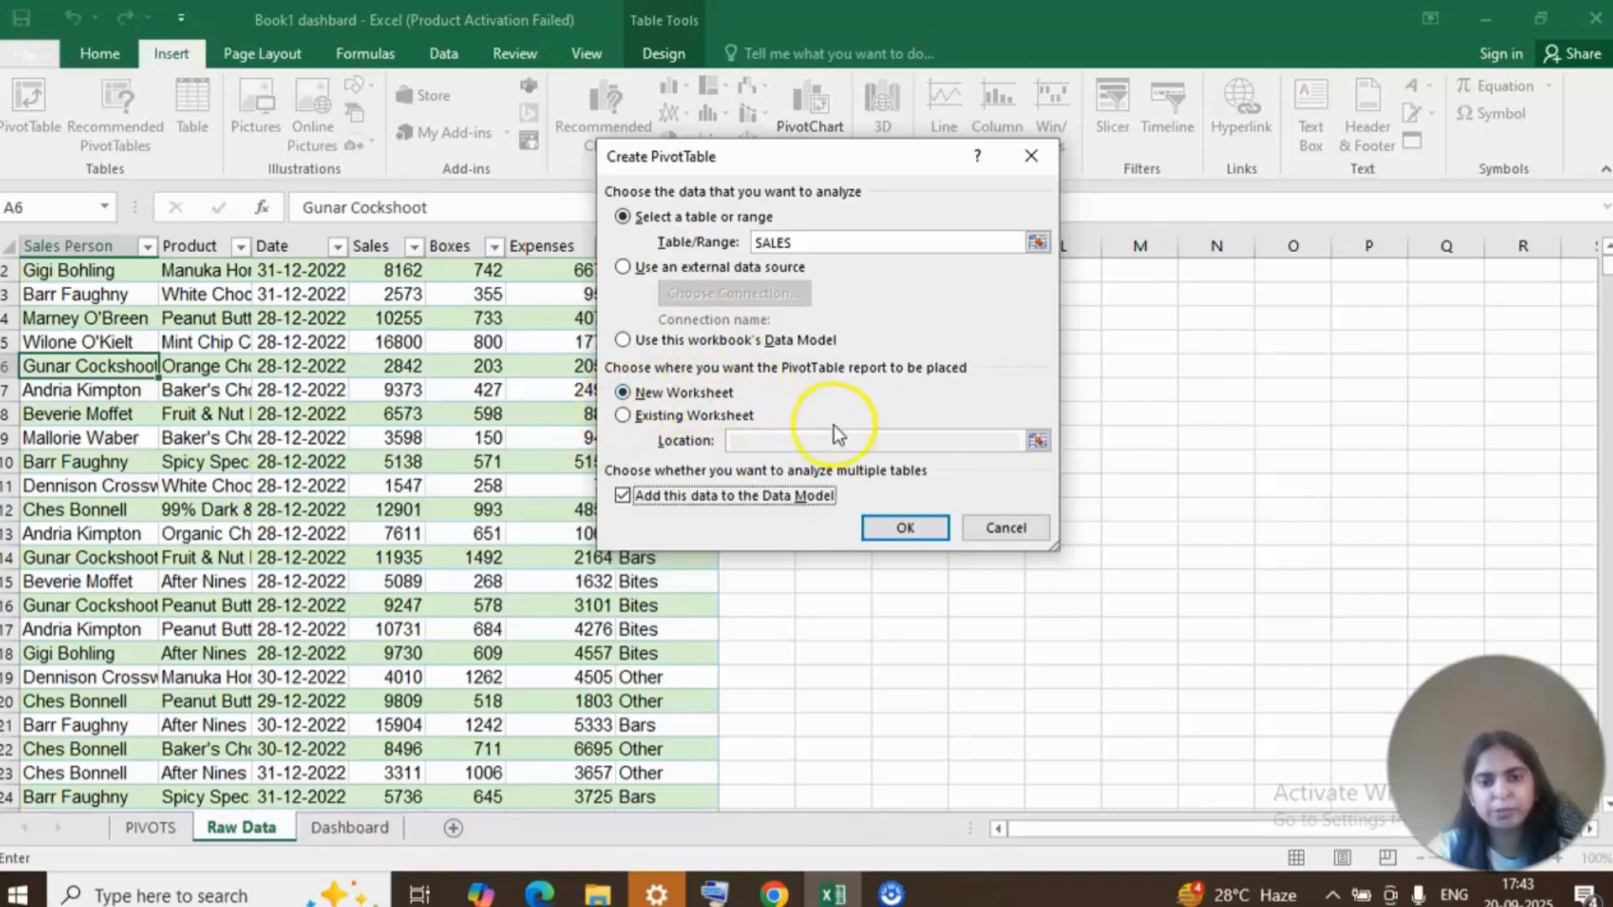
pyautogui.click(905, 527)
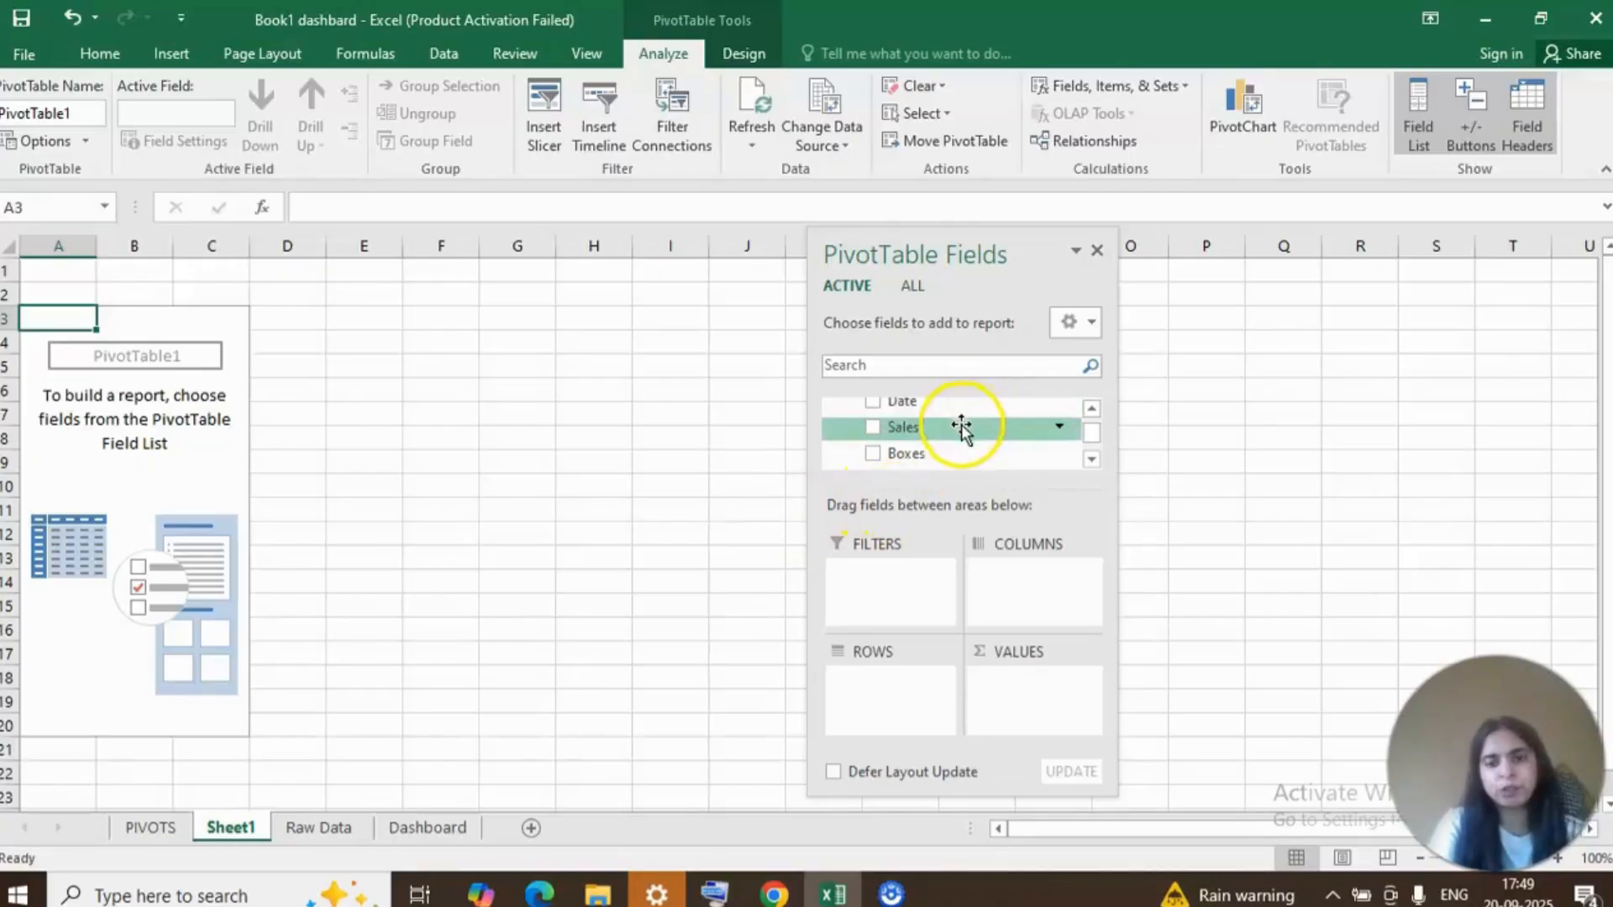
# Add the Sales, Boxes and Expenses fields to the PivotTable's values.
pyautogui.moveTo(962, 427); pyautogui.dragTo(1000, 692)
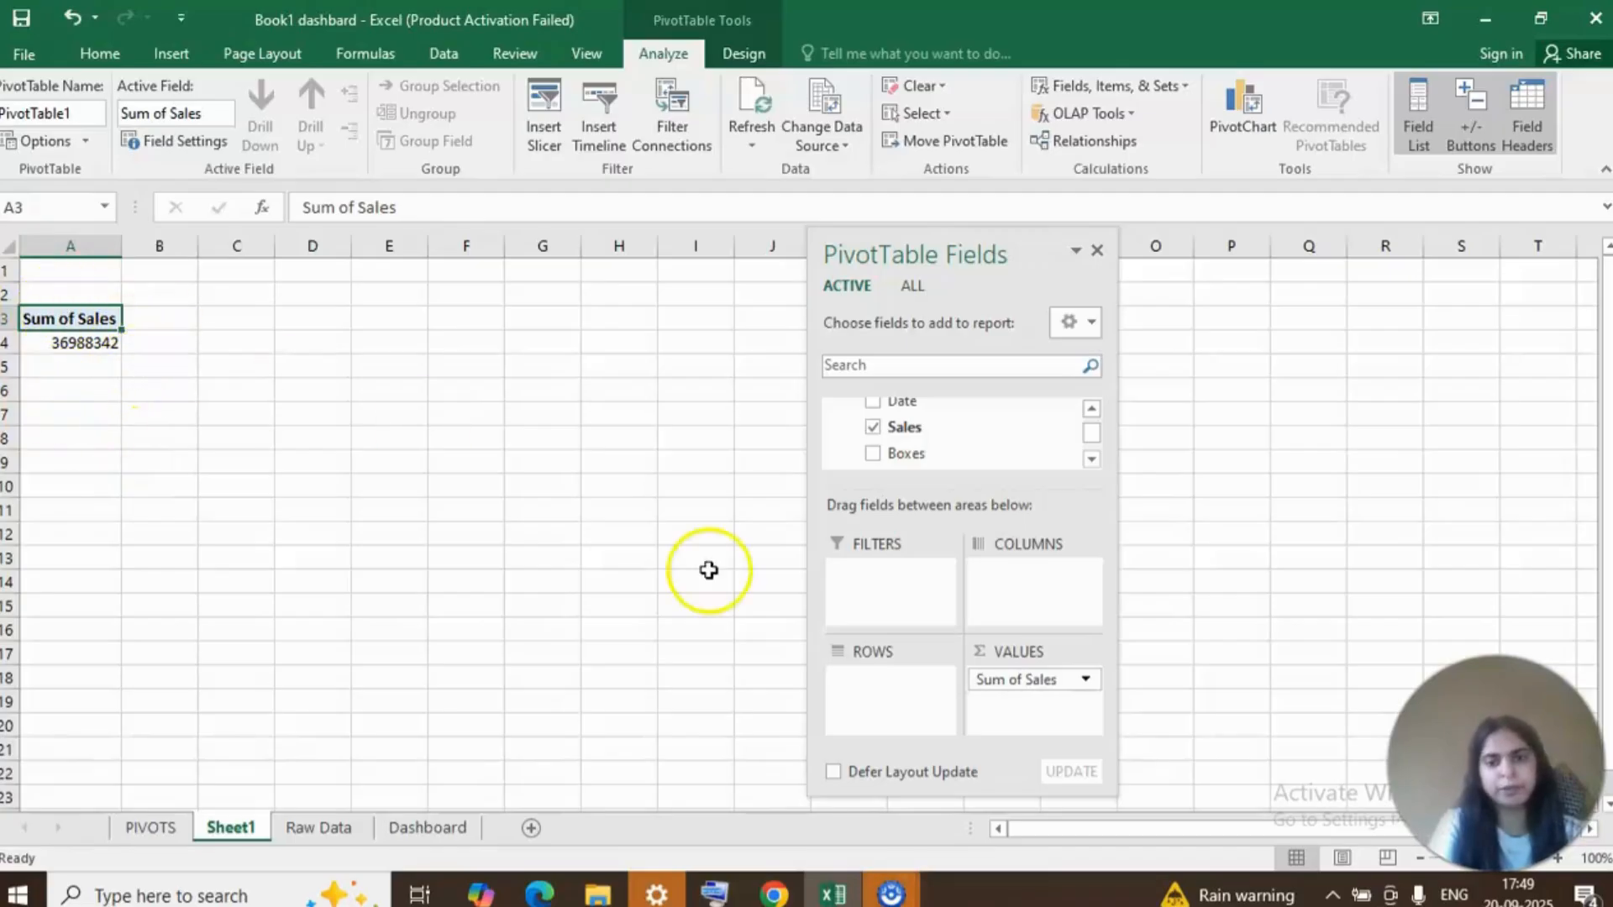
pyautogui.moveTo(899, 464); pyautogui.dragTo(1070, 724)
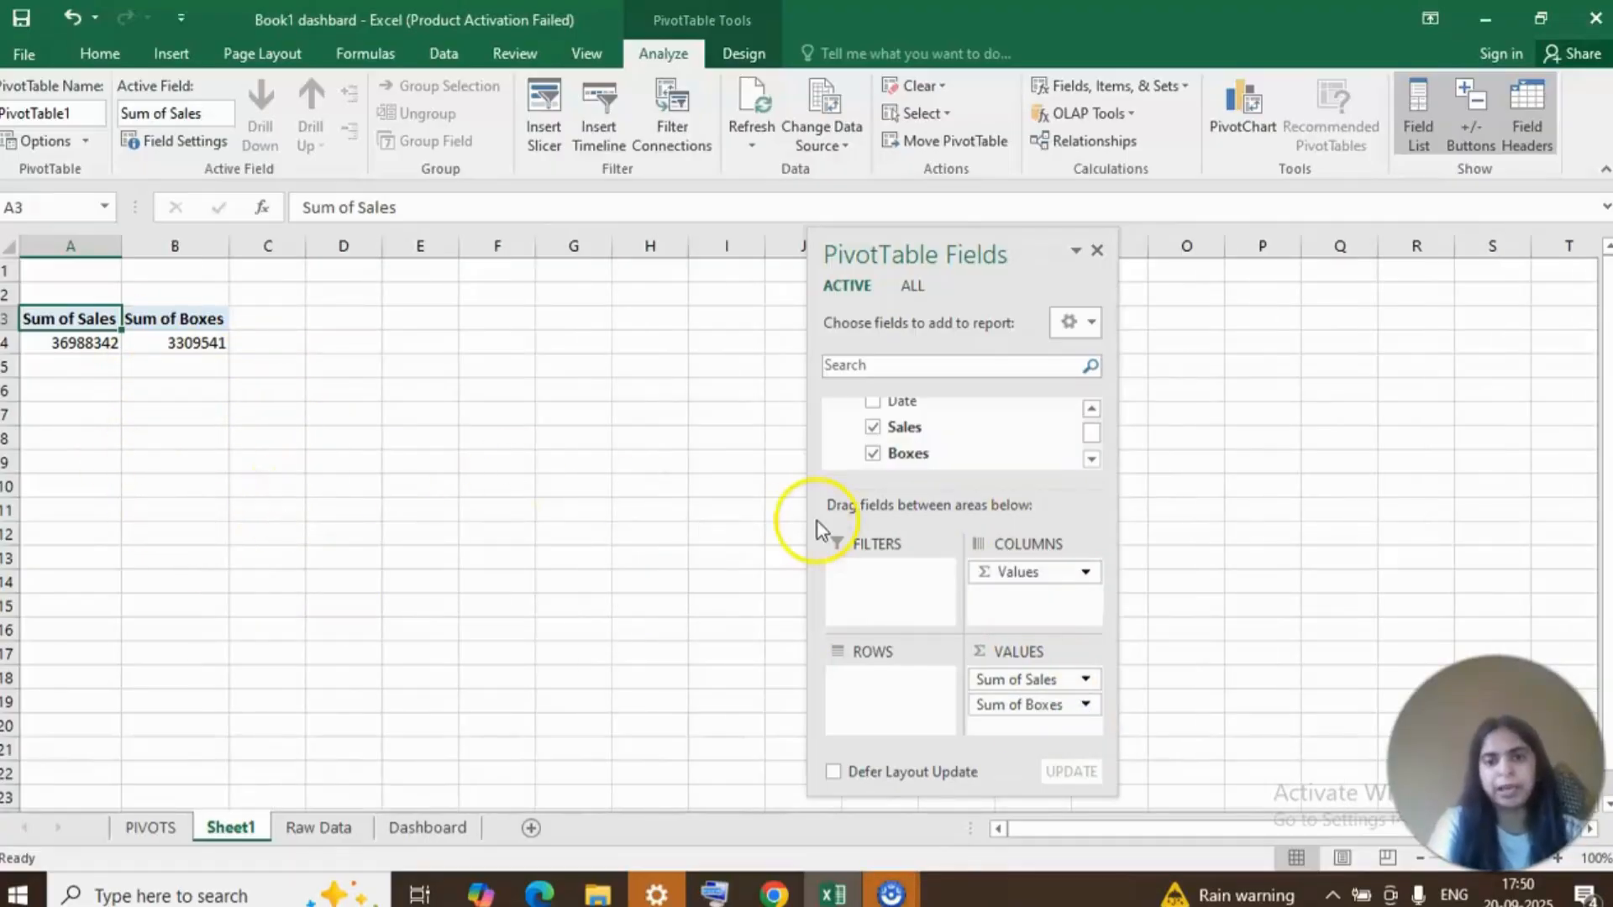
pyautogui.click(1091, 461)
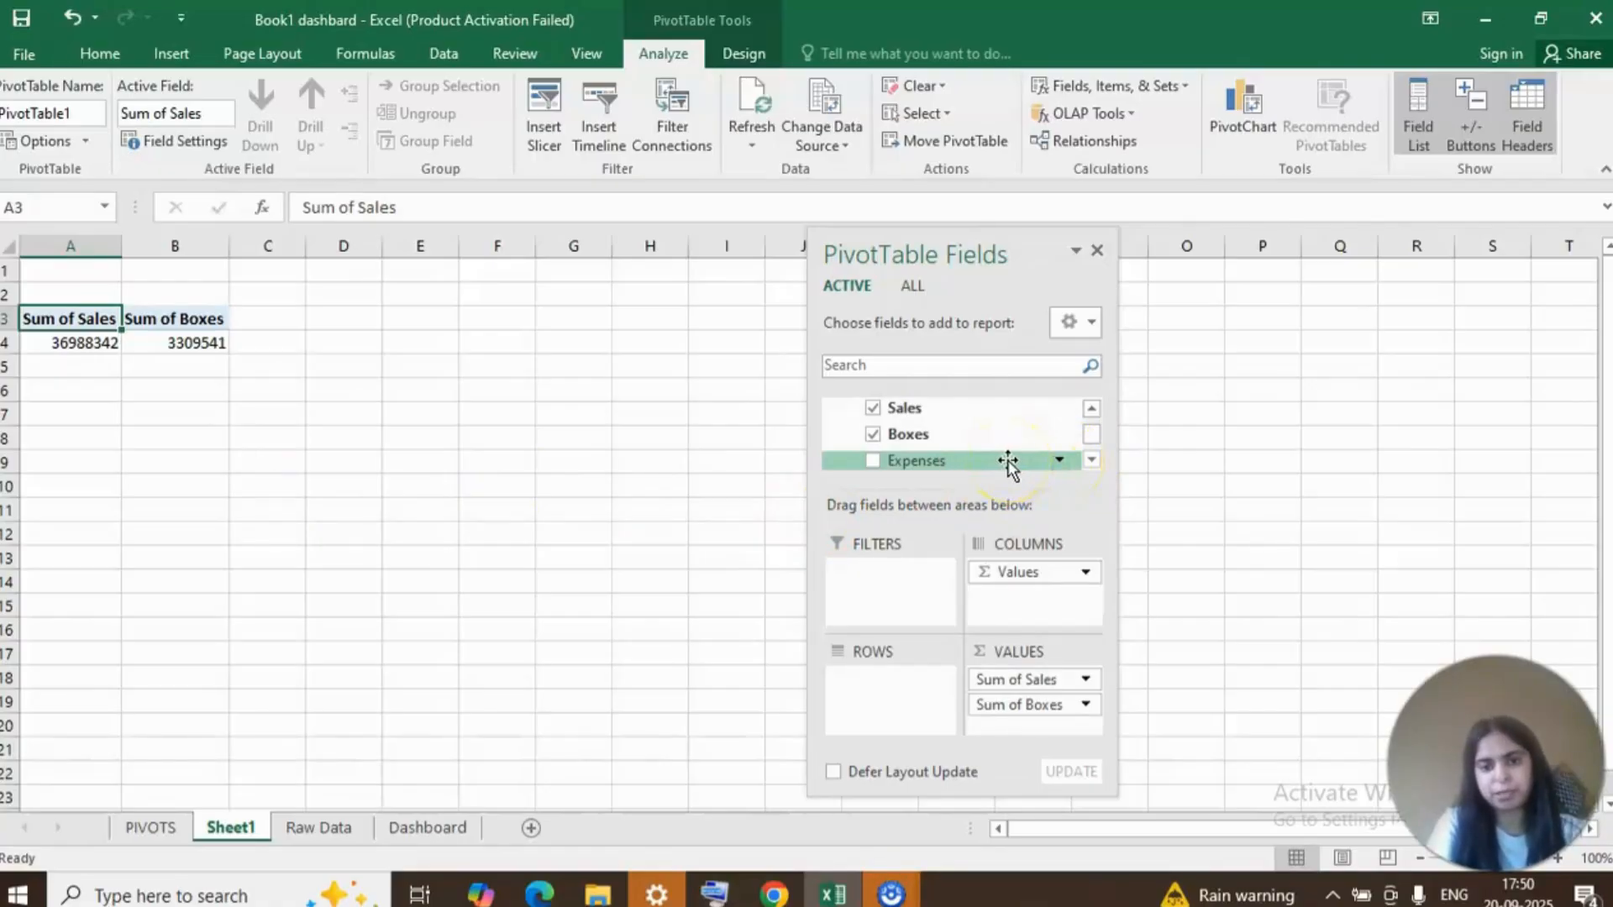
pyautogui.moveTo(1008, 461); pyautogui.dragTo(1018, 728)
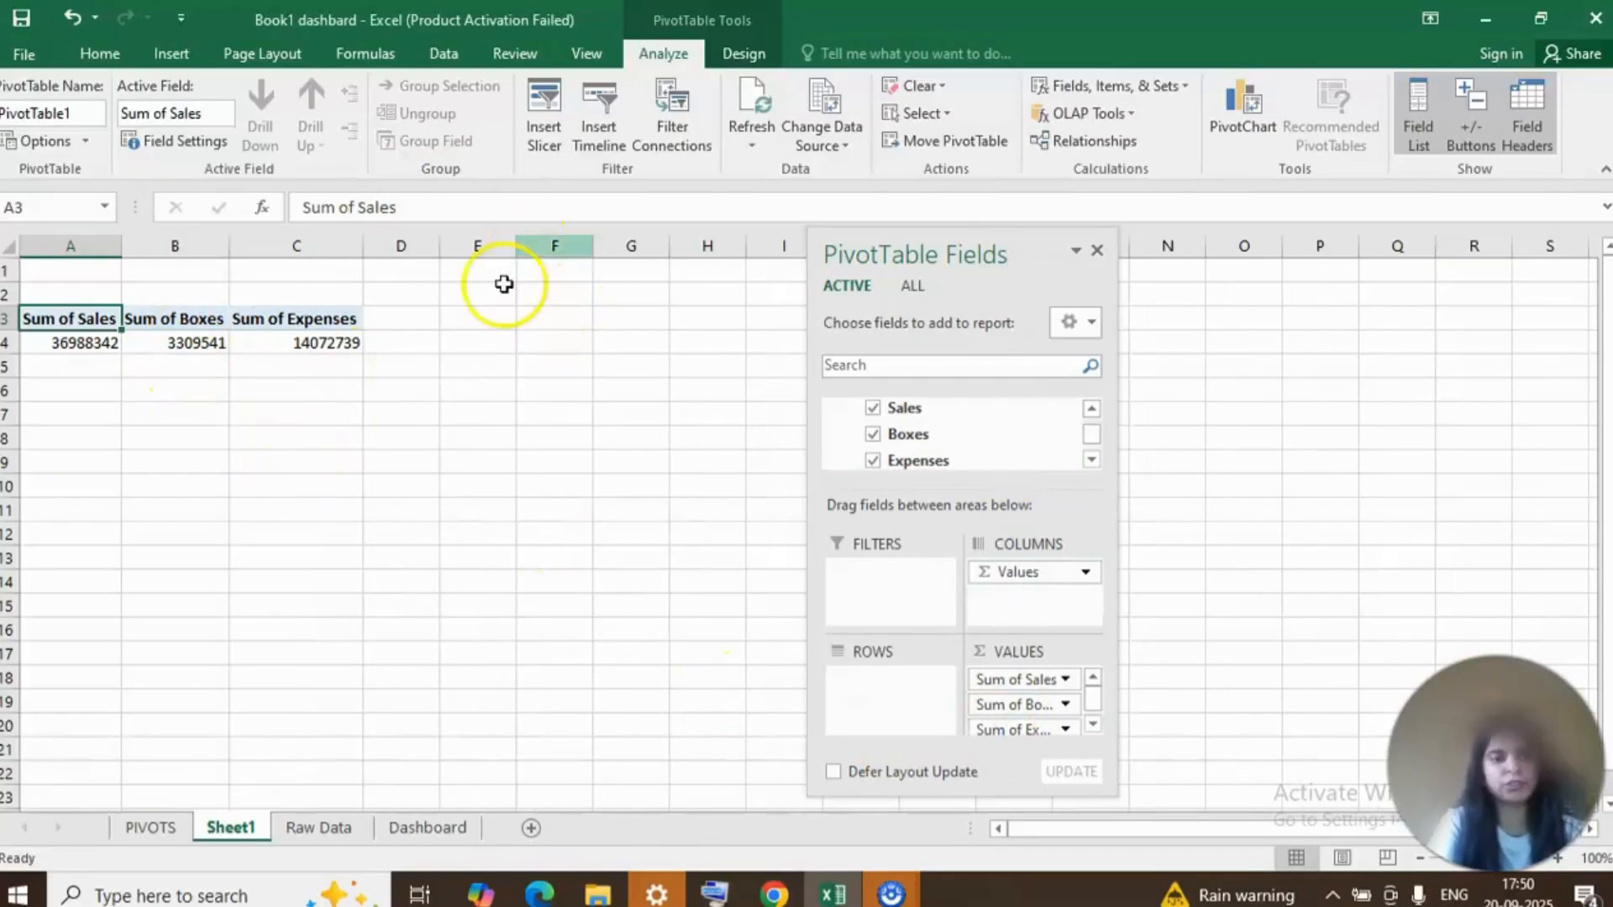
pyautogui.click(323, 361)
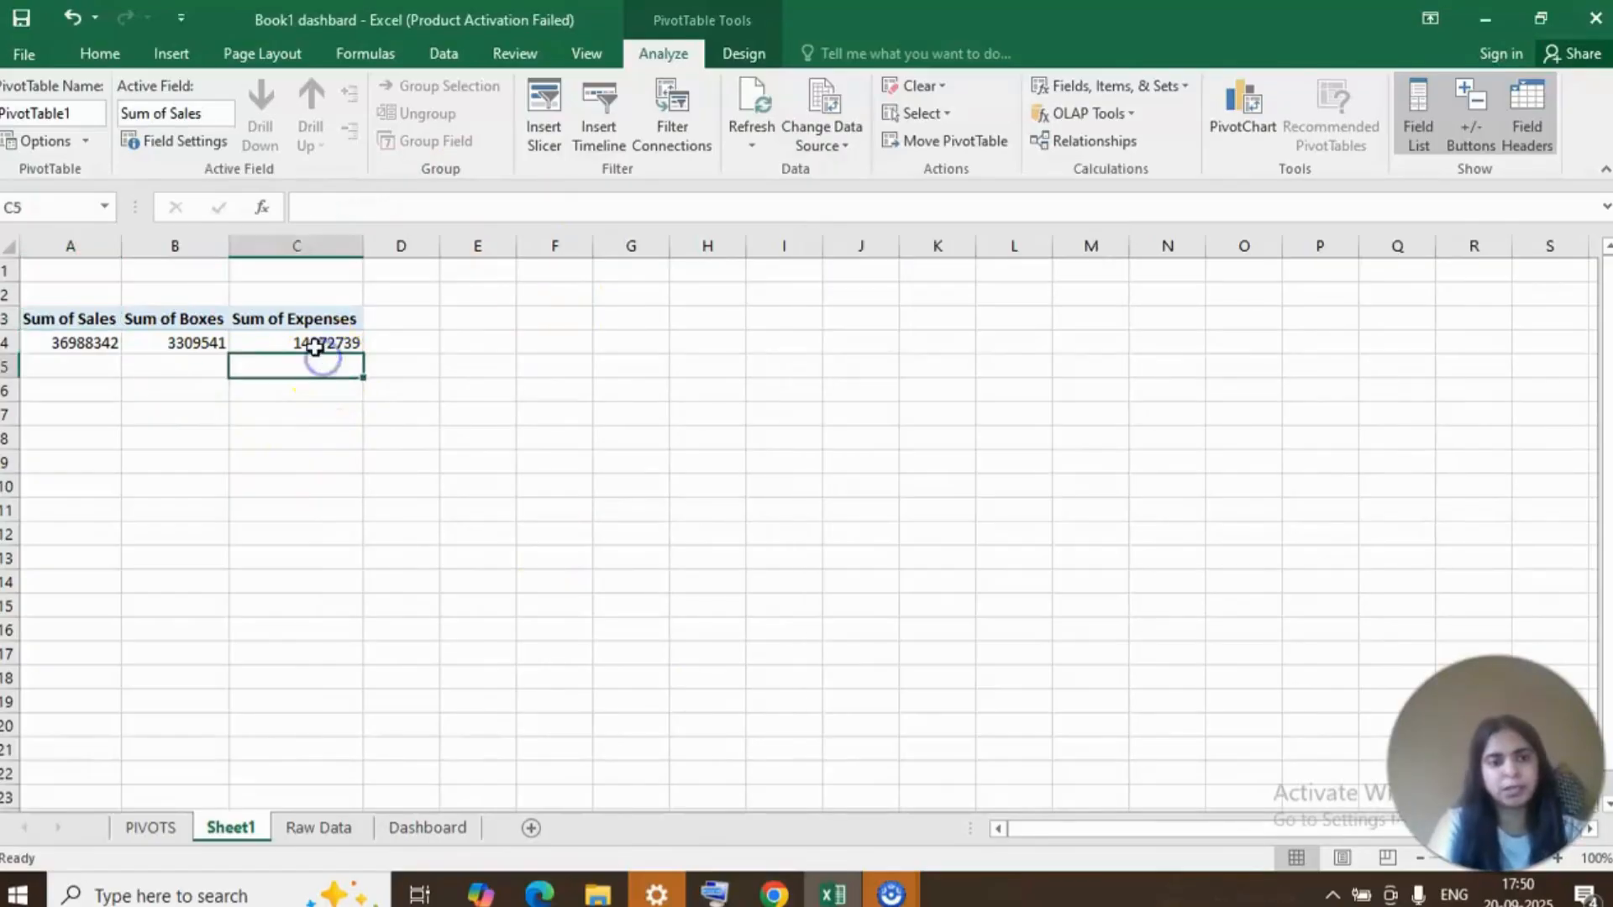
pyautogui.click(319, 344)
pyautogui.click(192, 343)
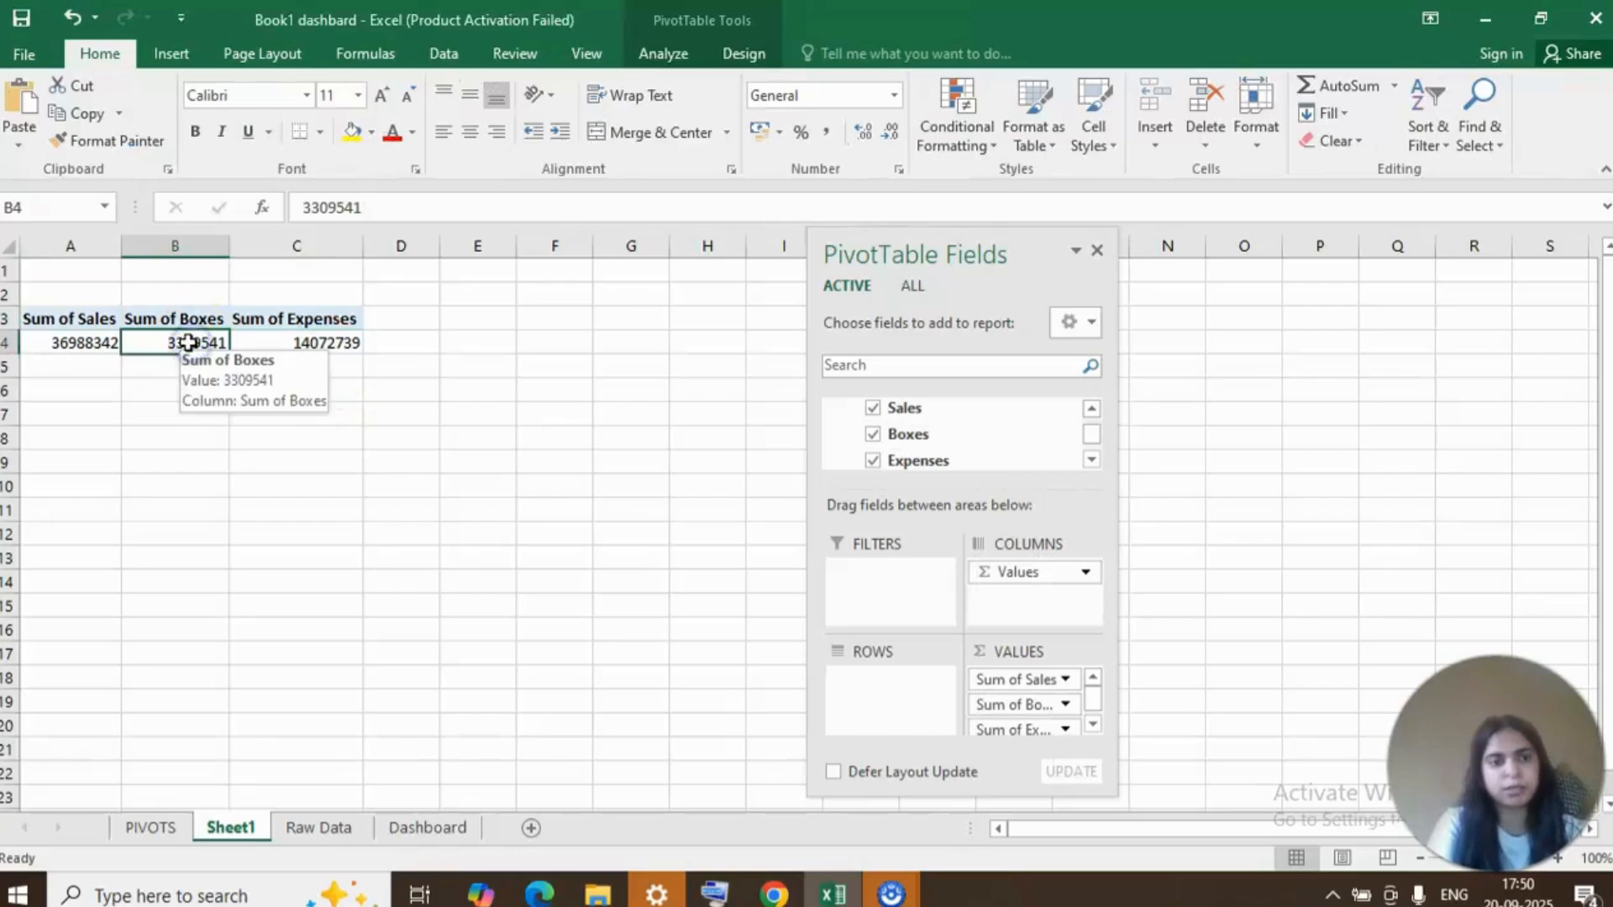
pyautogui.click(88, 347)
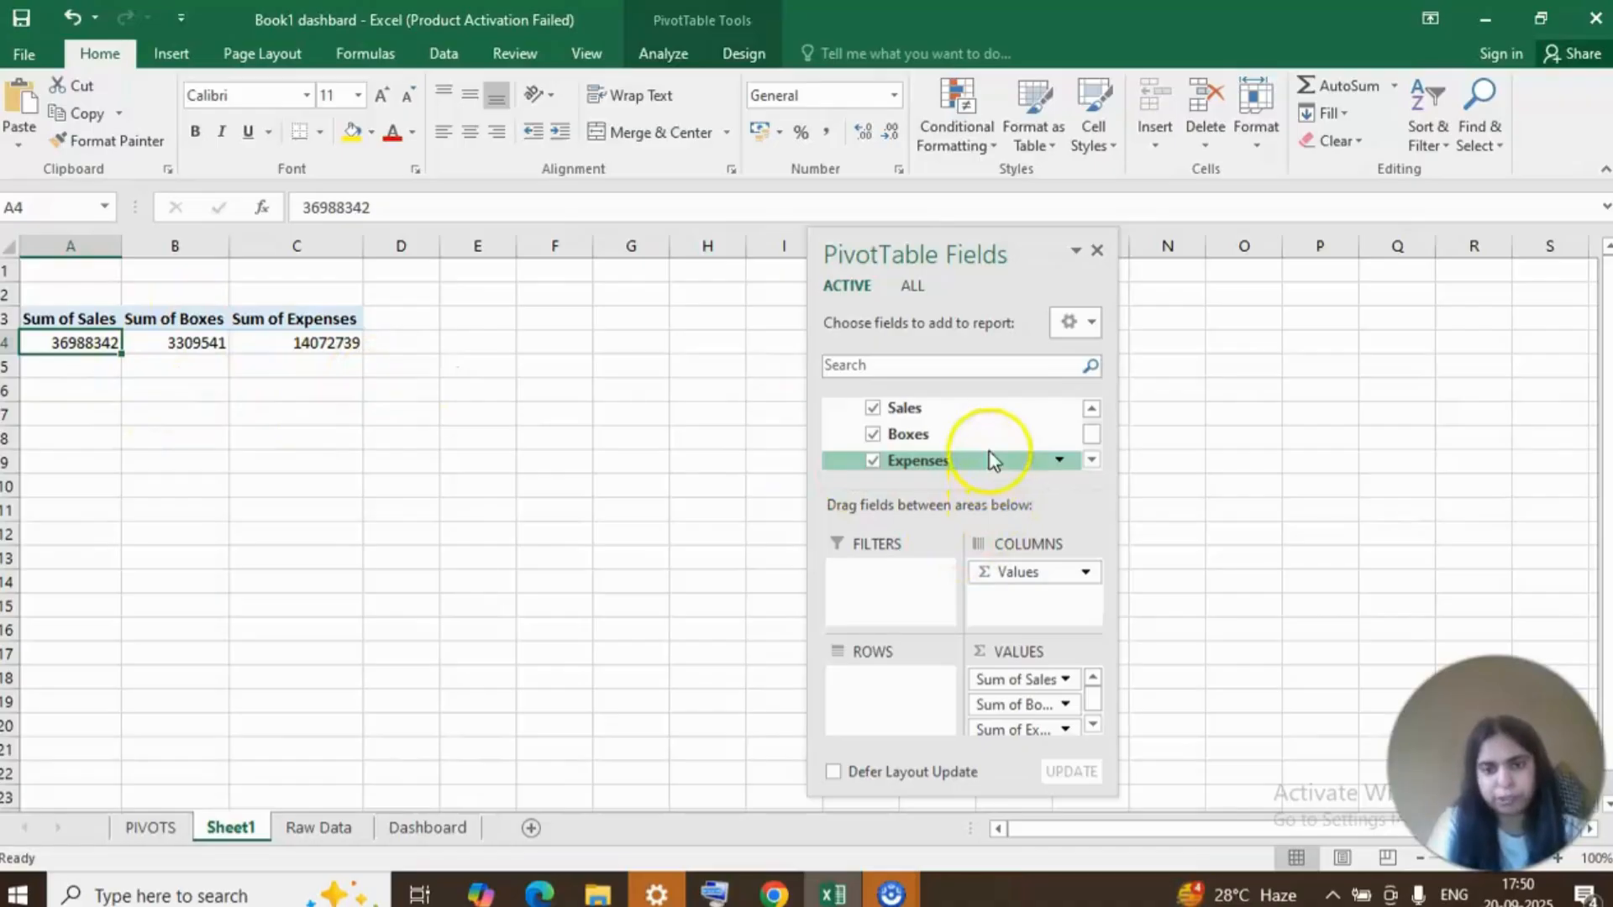
# Start a new measure named Total Profit on the SALES table.
pyautogui.click(1092, 410)
pyautogui.click(1092, 410)
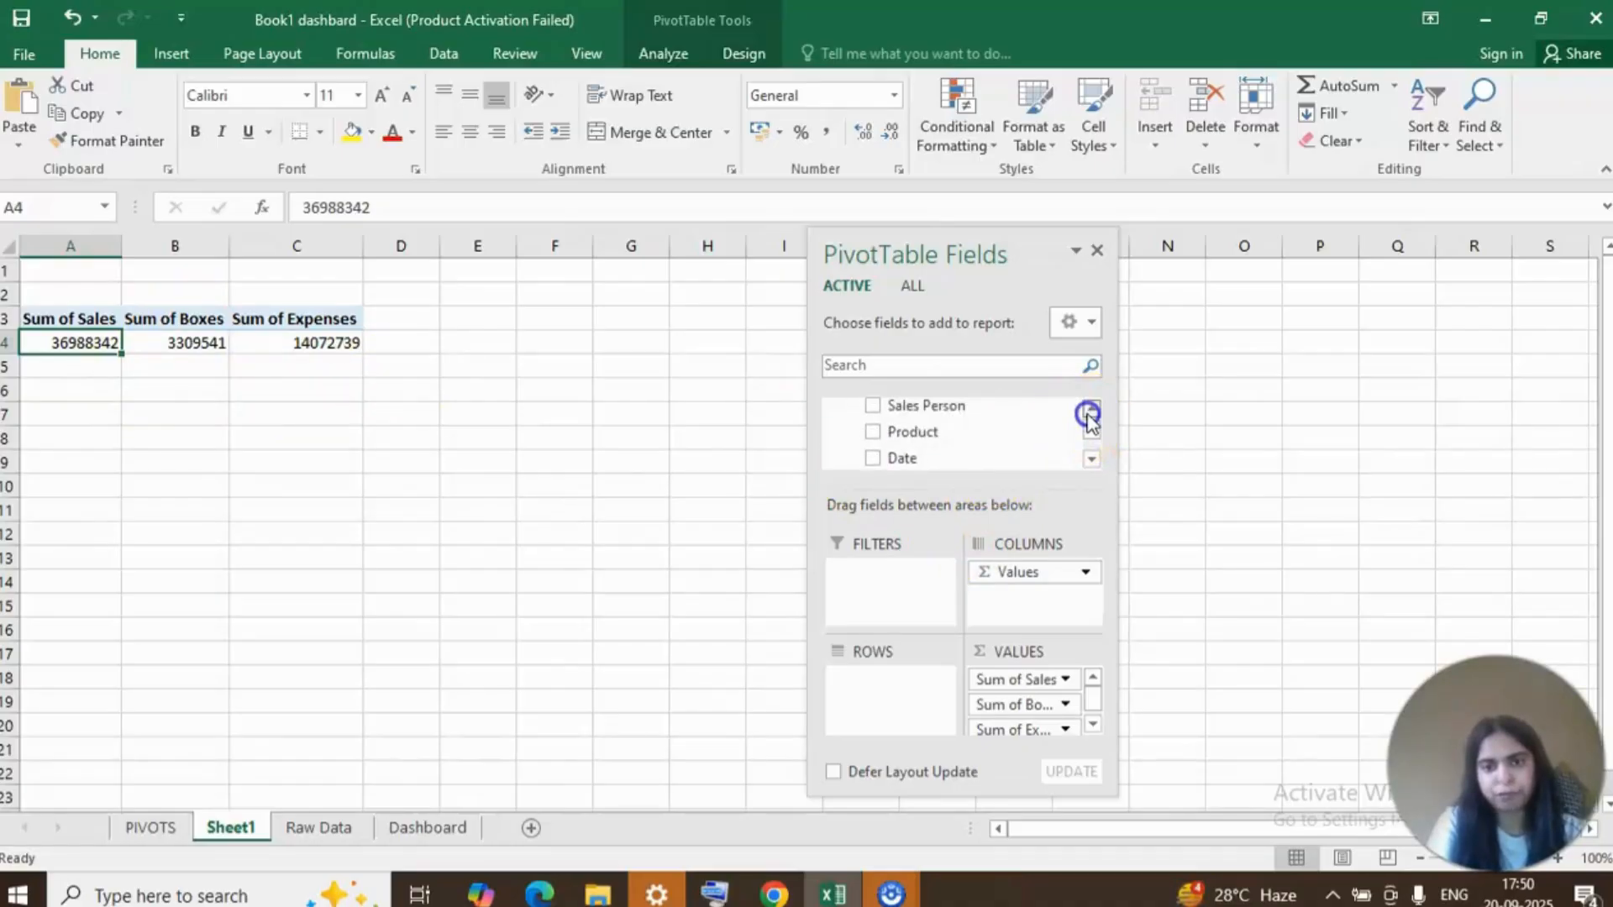
pyautogui.click(1092, 410)
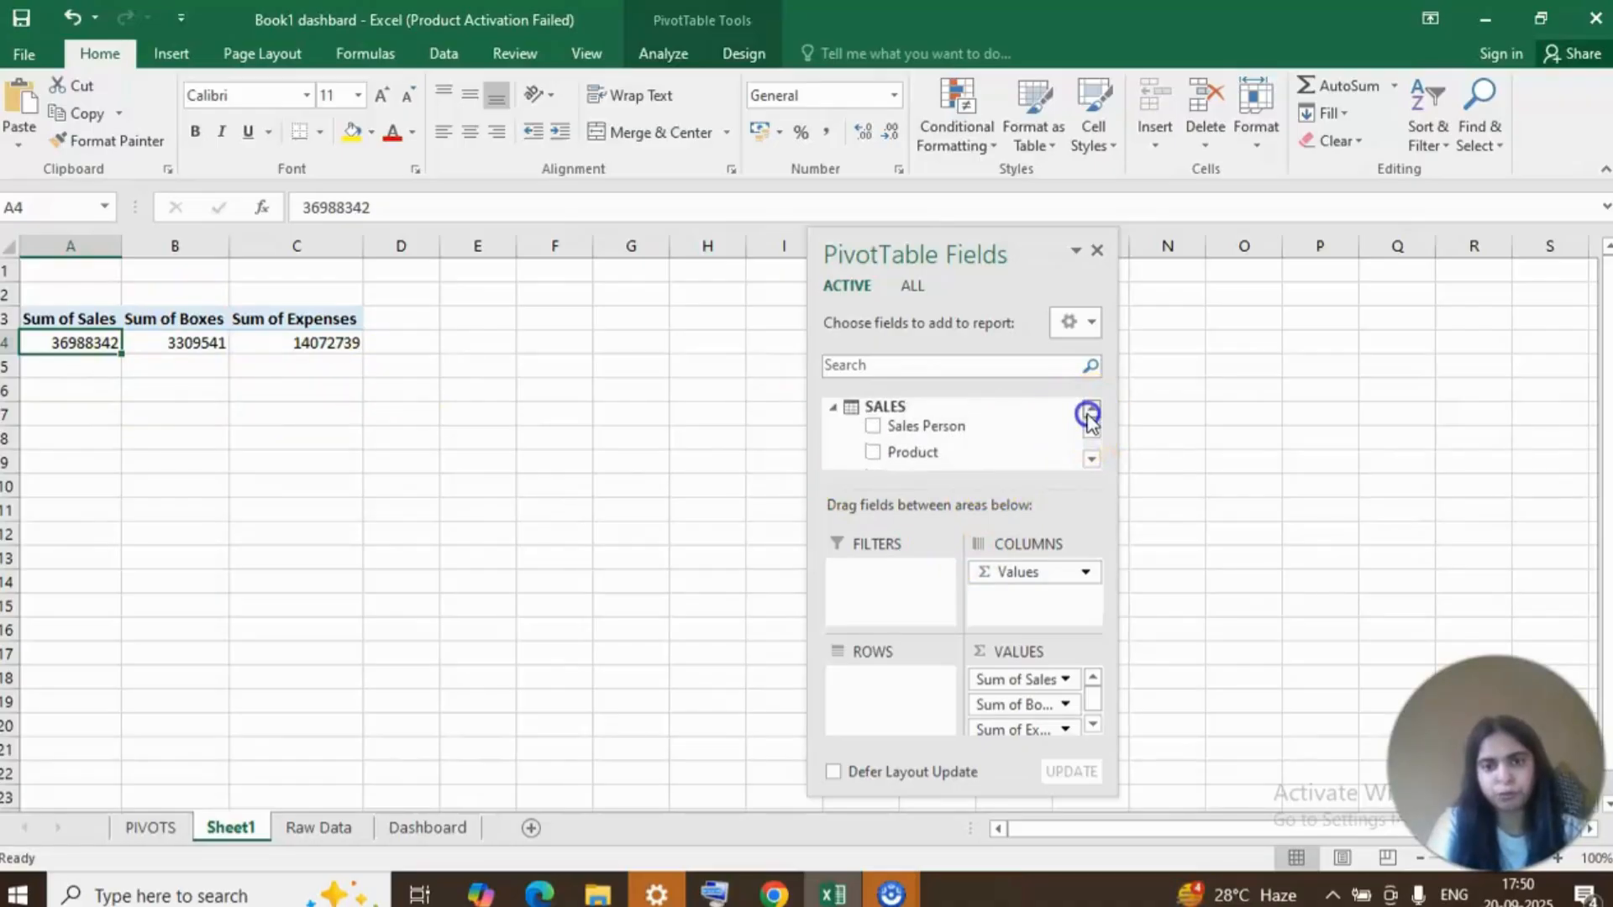
pyautogui.rightClick(867, 407)
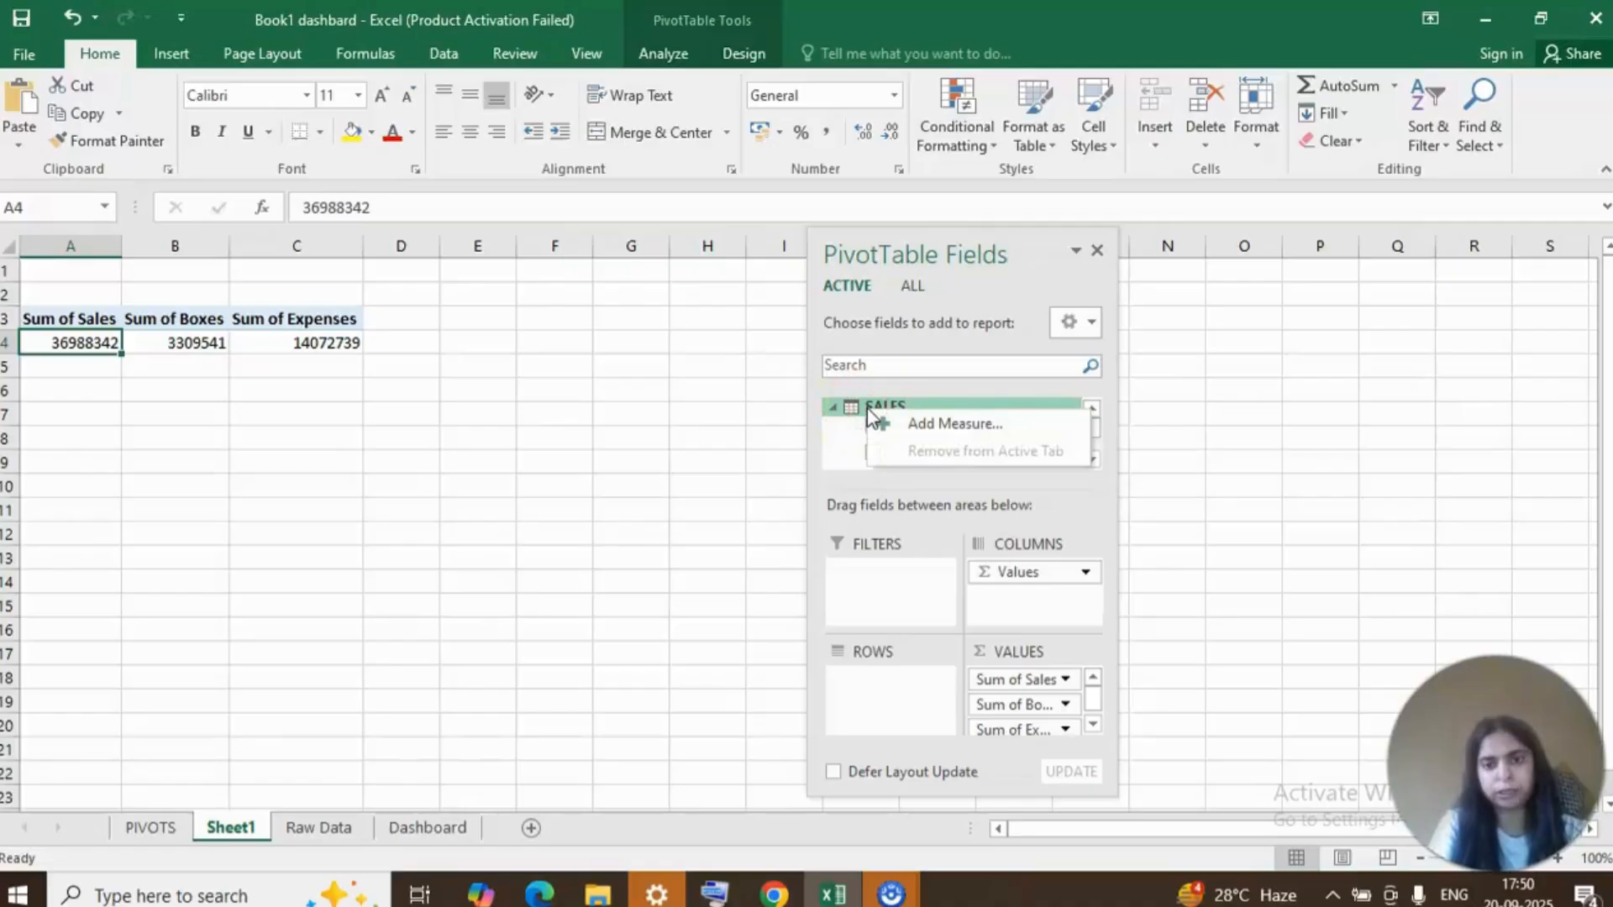
pyautogui.click(958, 424)
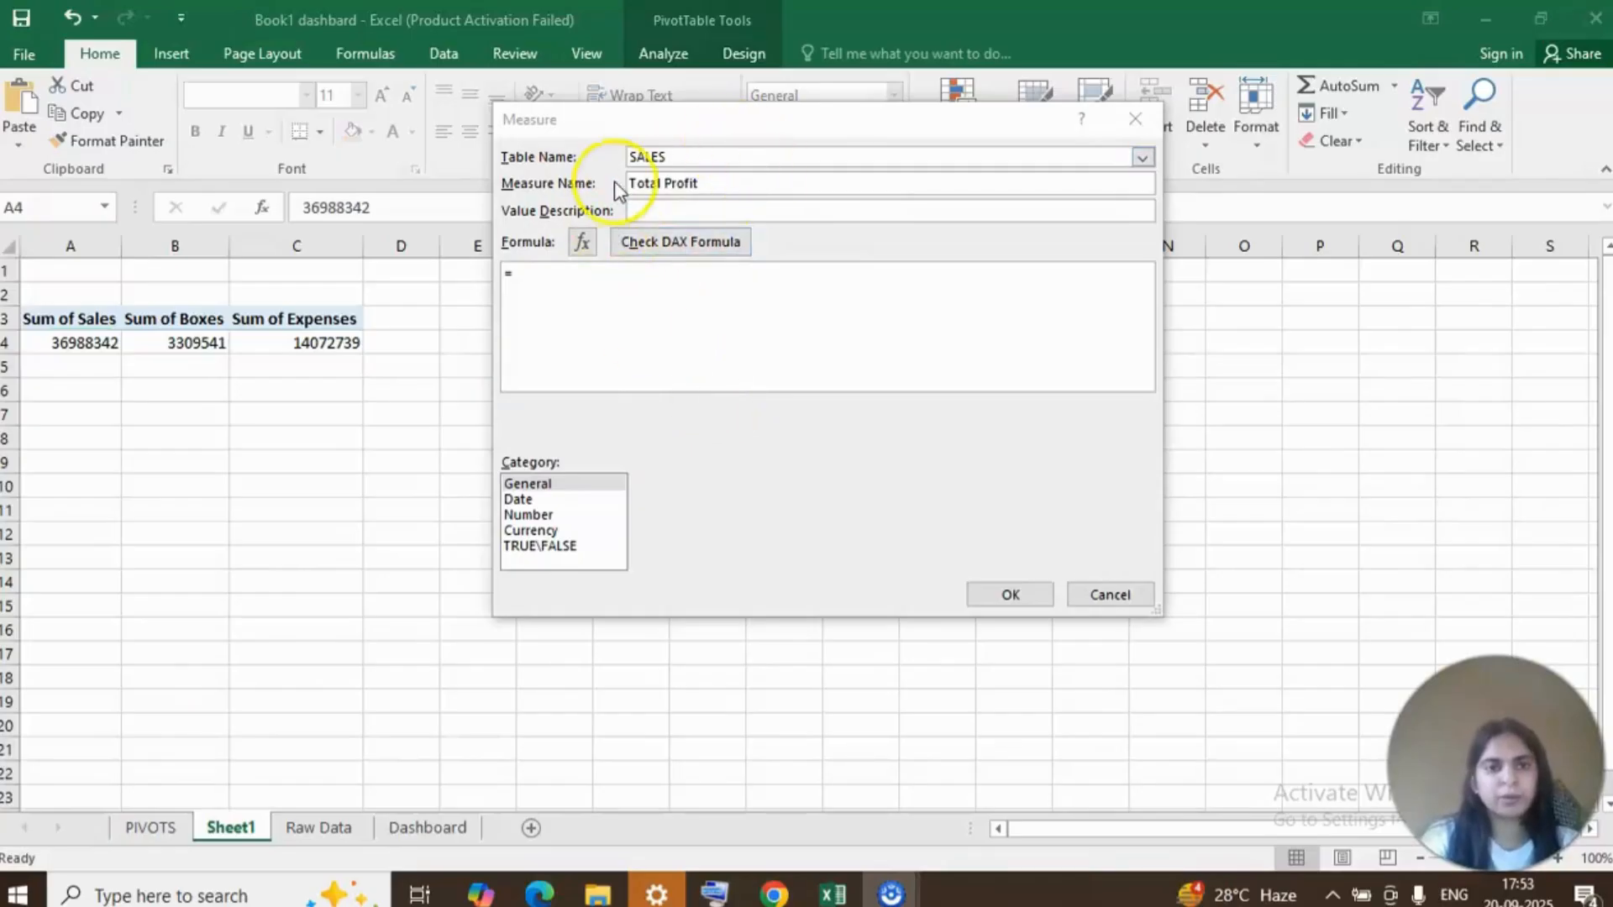
pyautogui.click(698, 183)
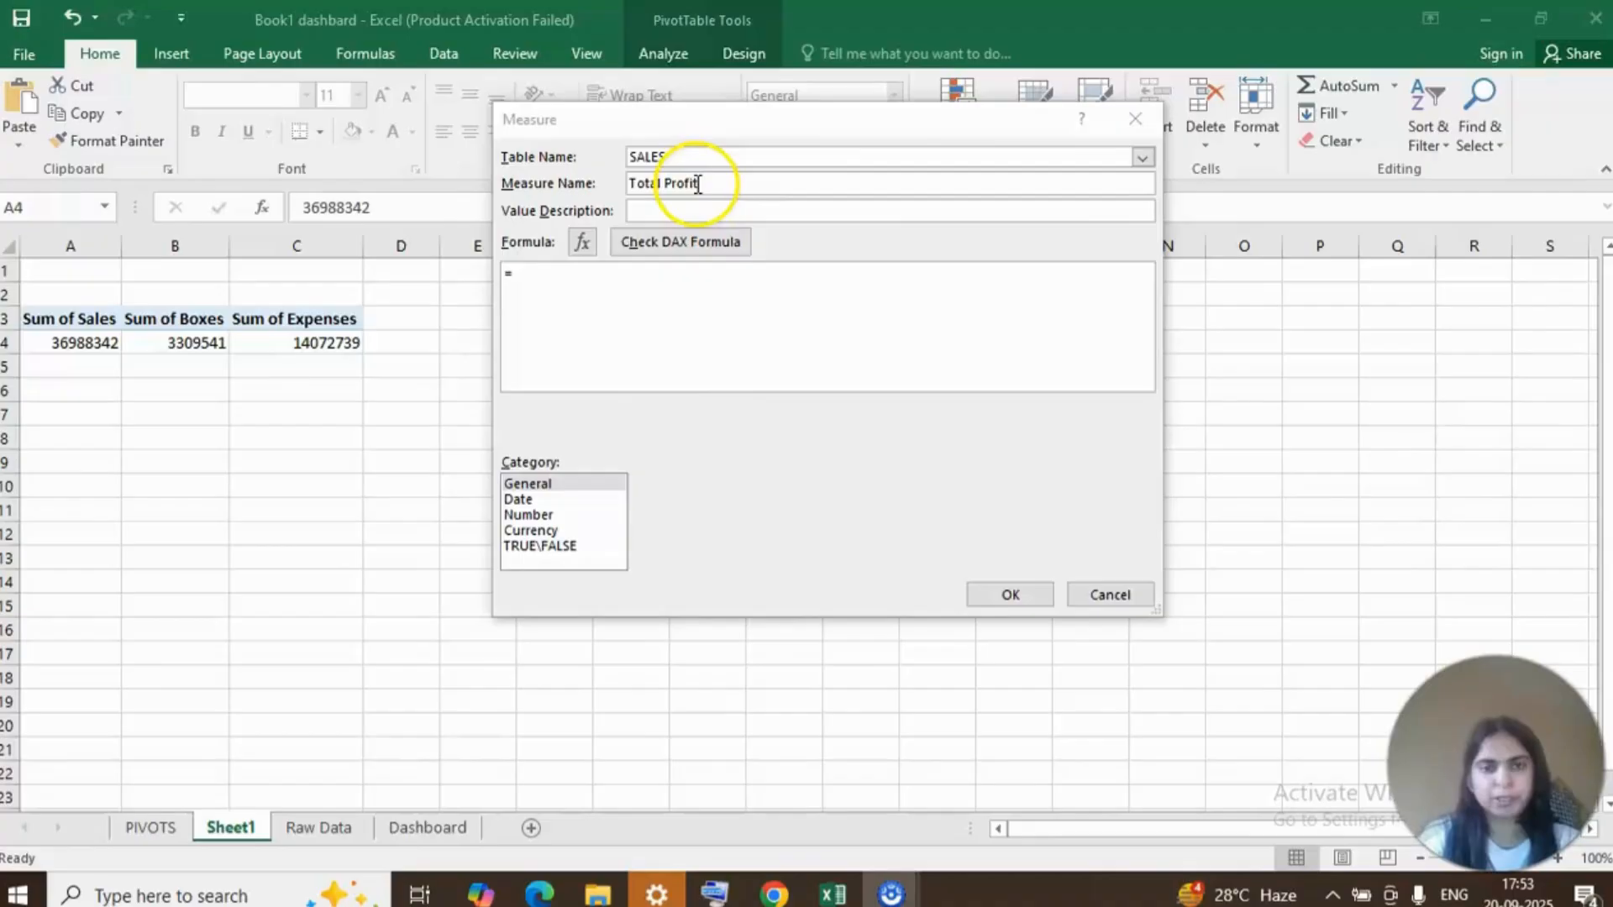
pyautogui.click(519, 294)
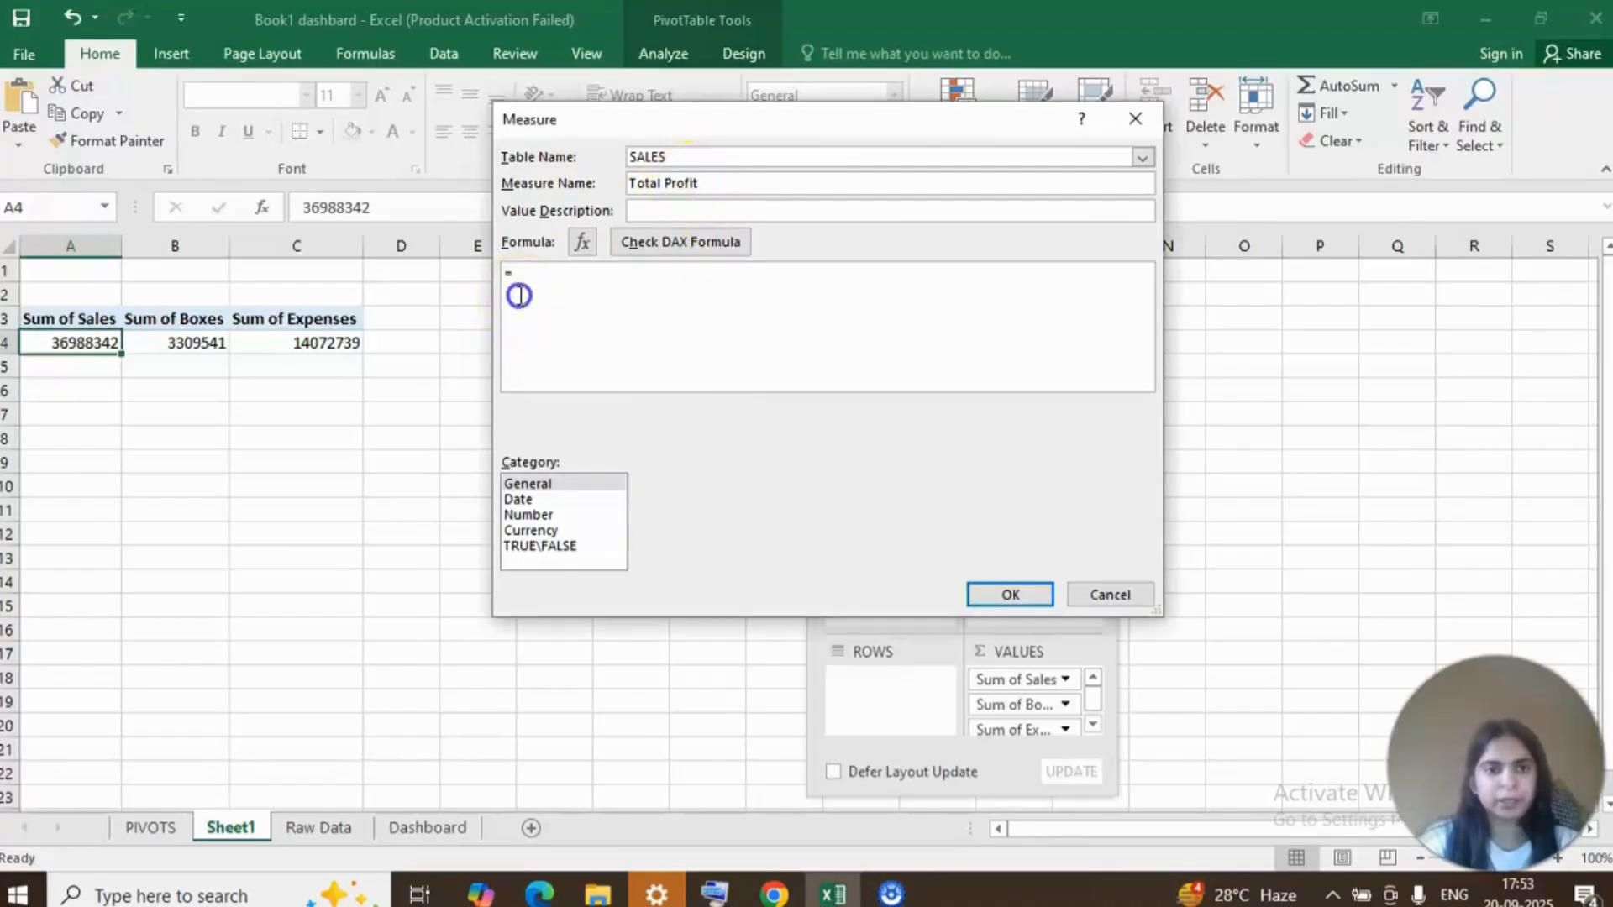
pyautogui.click(526, 274)
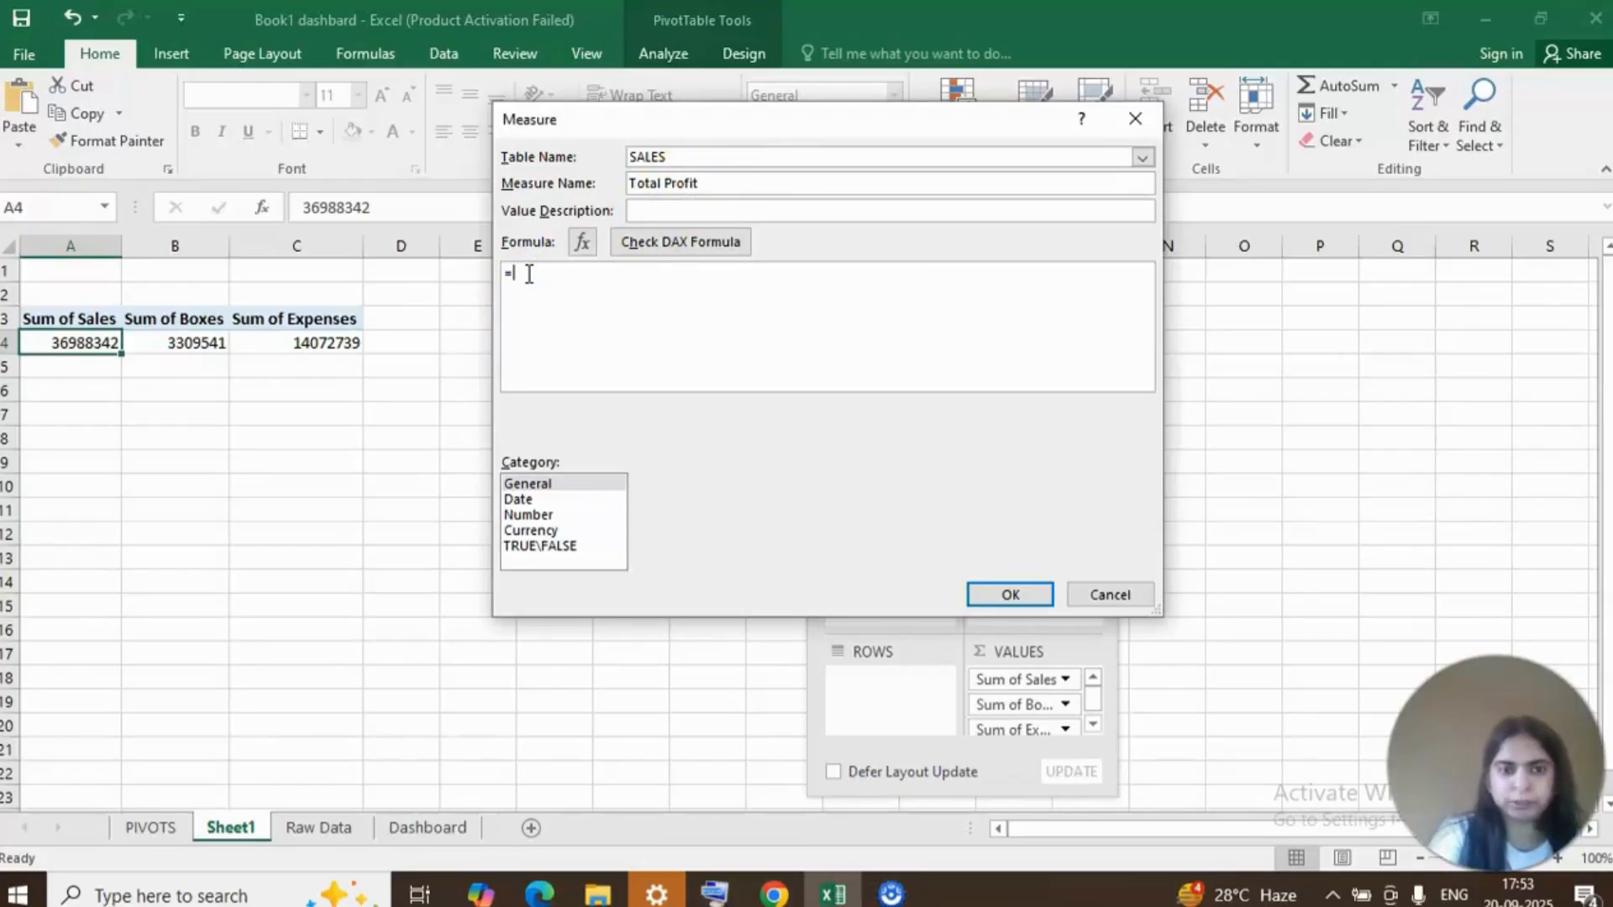
# Enter =[Sum of Boxes]-[Sum of Expenses] as the measure's DAX formula.
pyautogui.write('[')
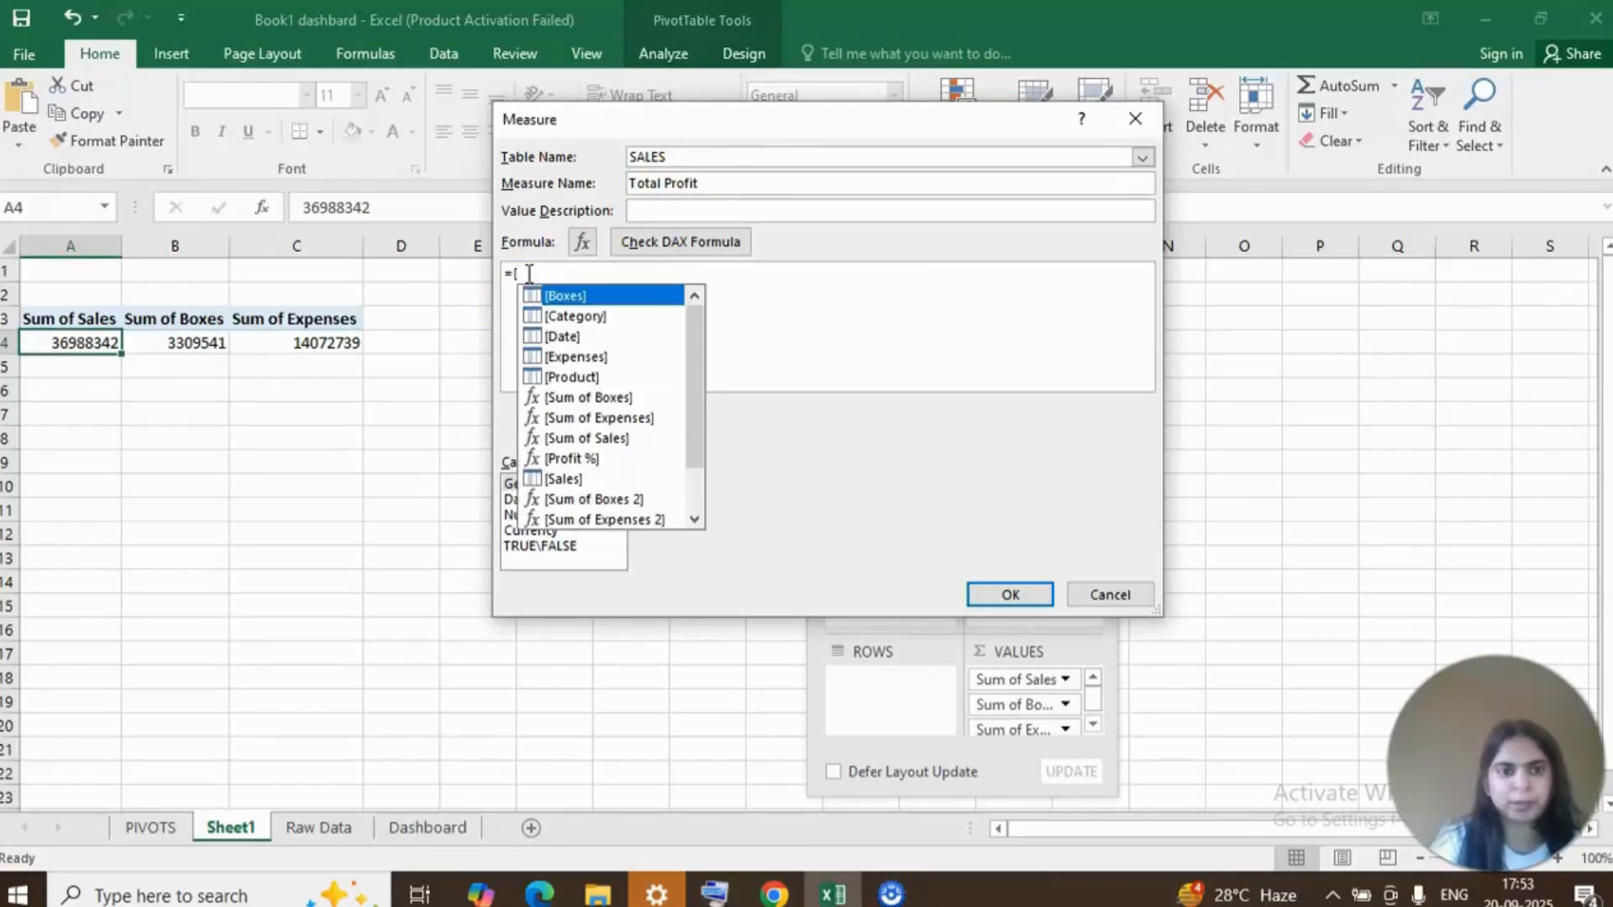
pyautogui.click(598, 398)
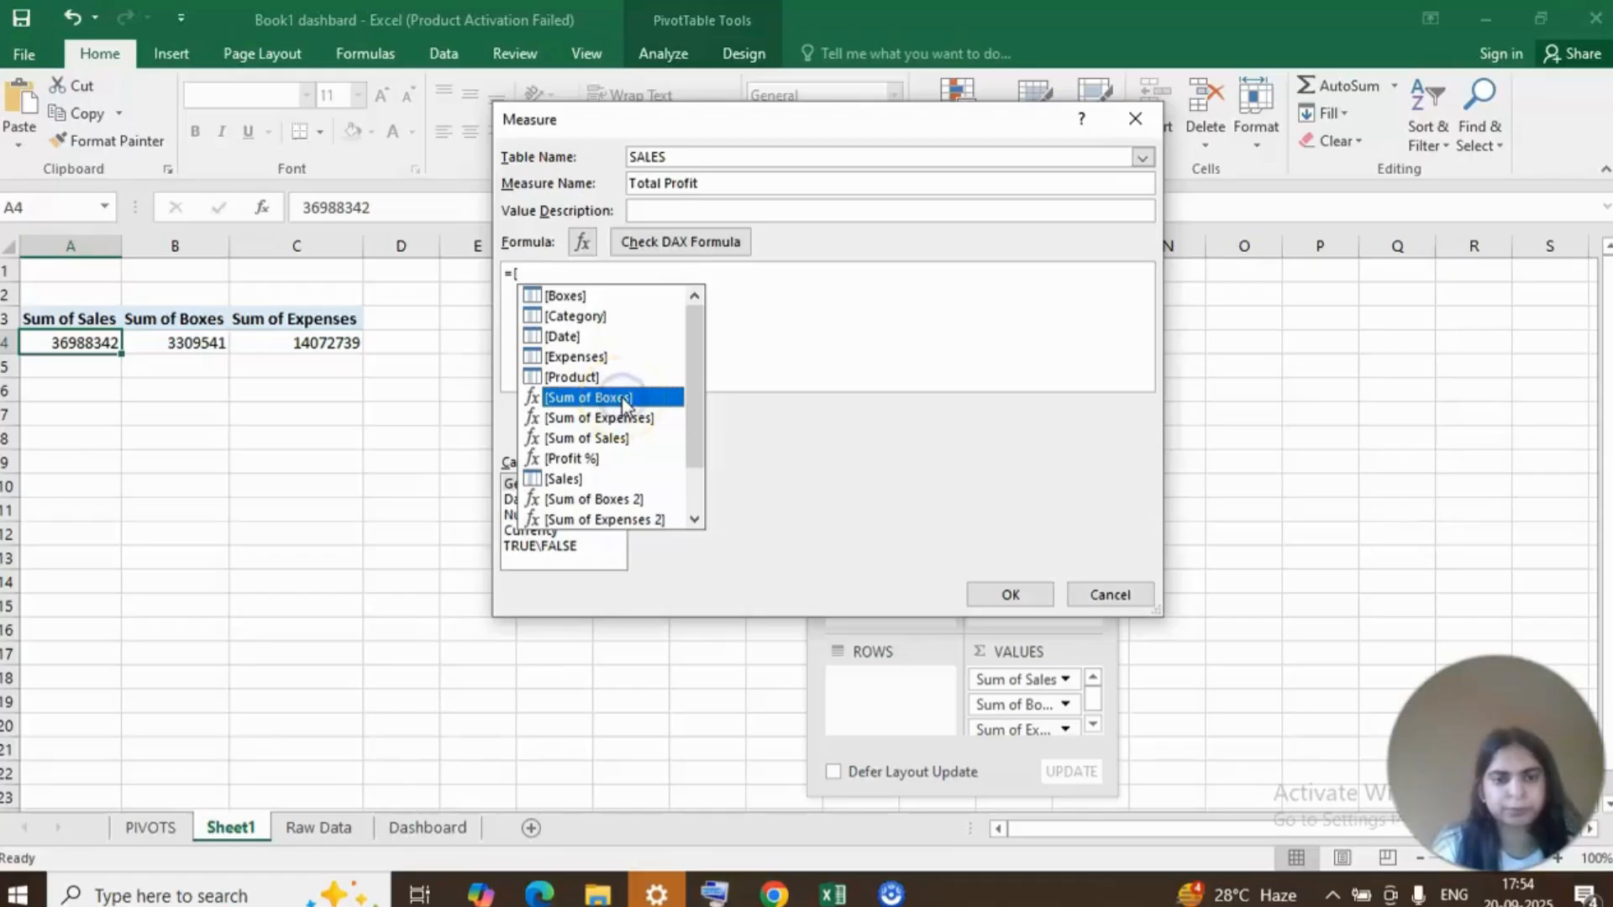
pyautogui.click(833, 333)
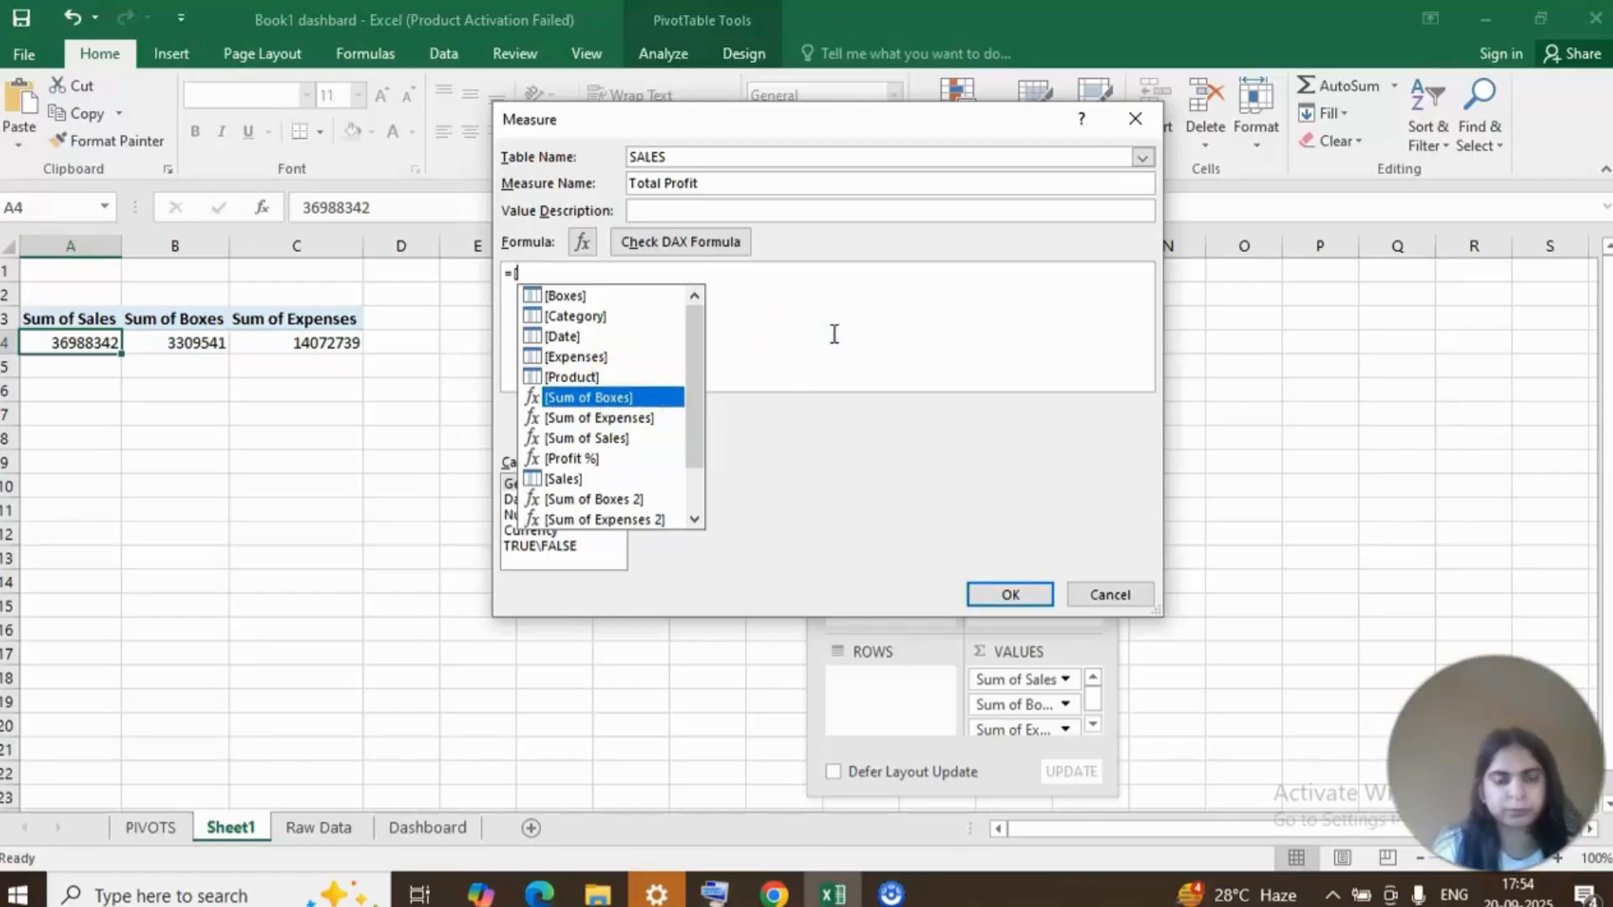
pyautogui.doubleClick(832, 333)
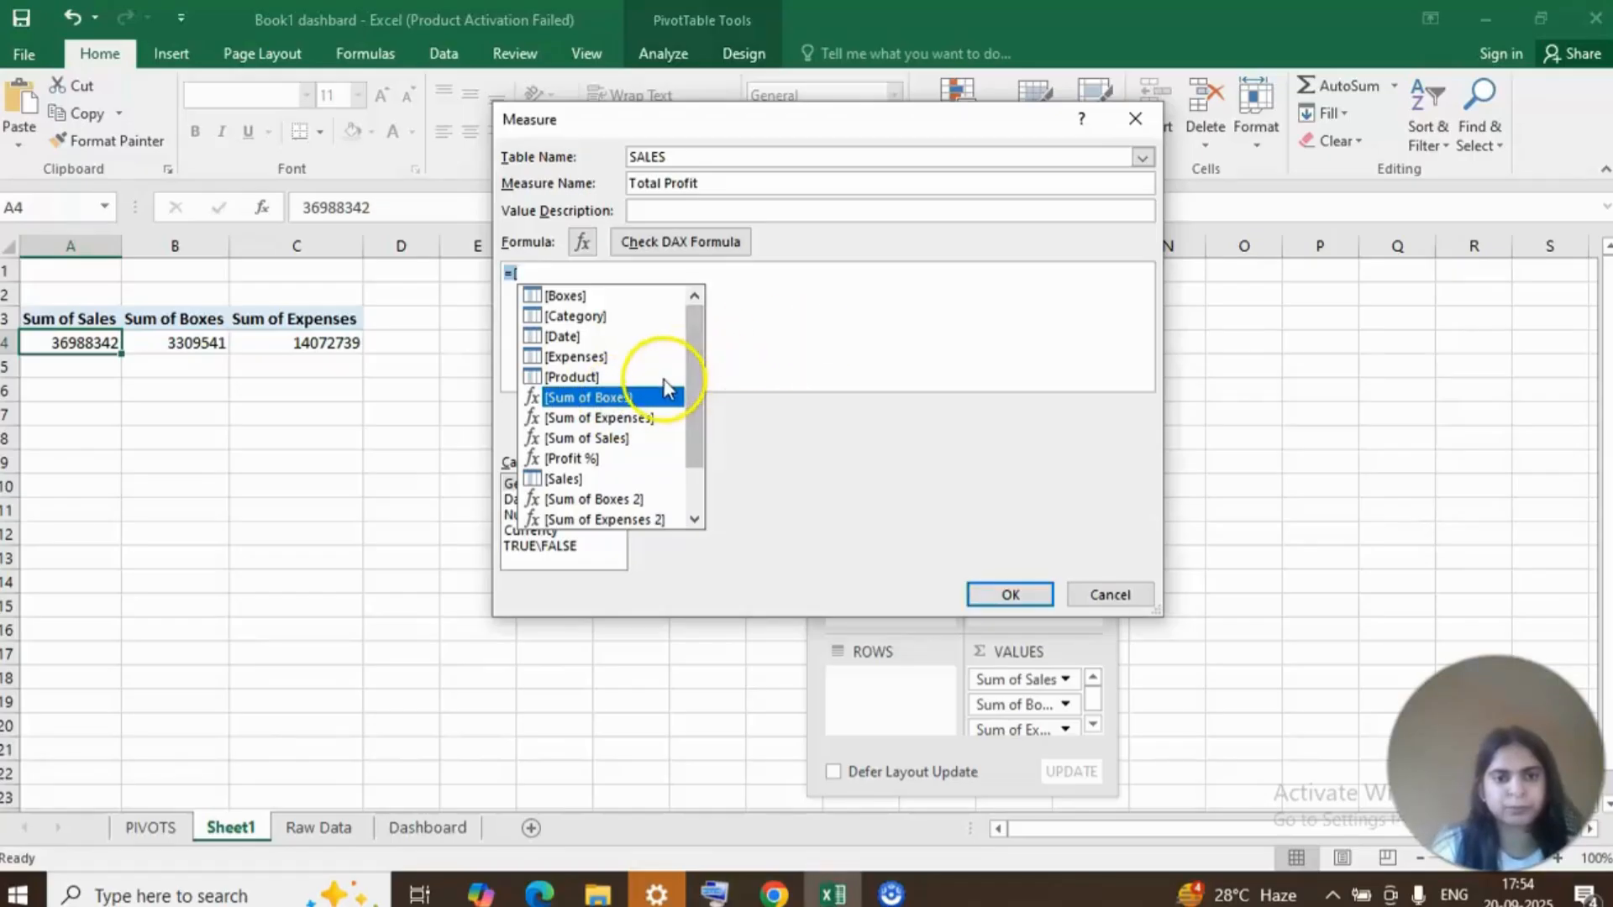
pyautogui.click(633, 400)
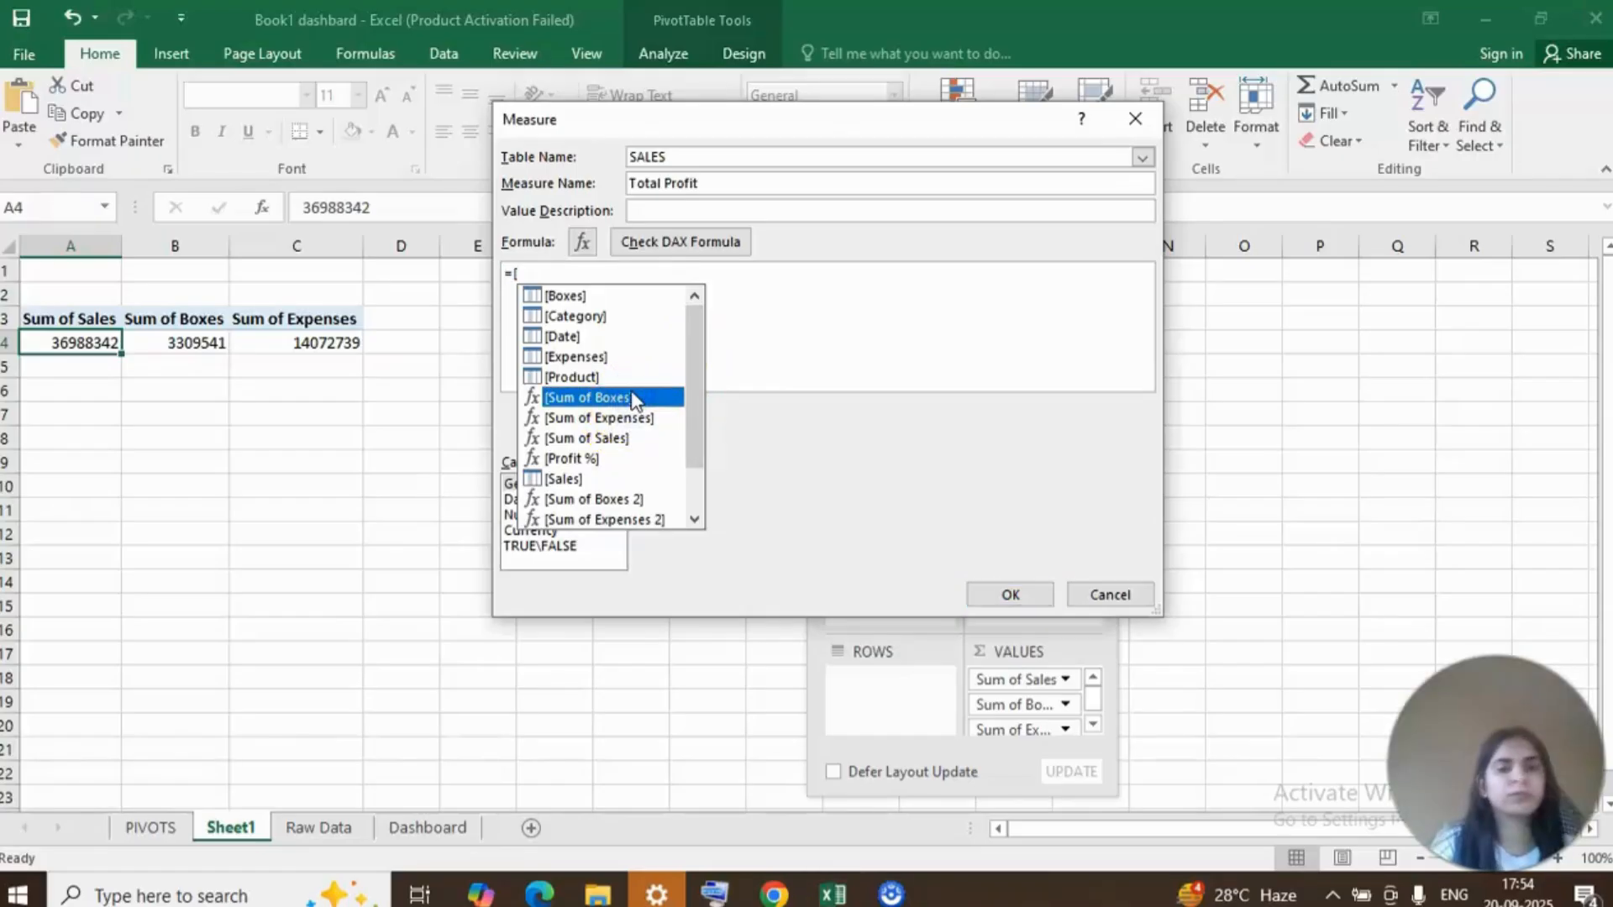
pyautogui.doubleClick(633, 400)
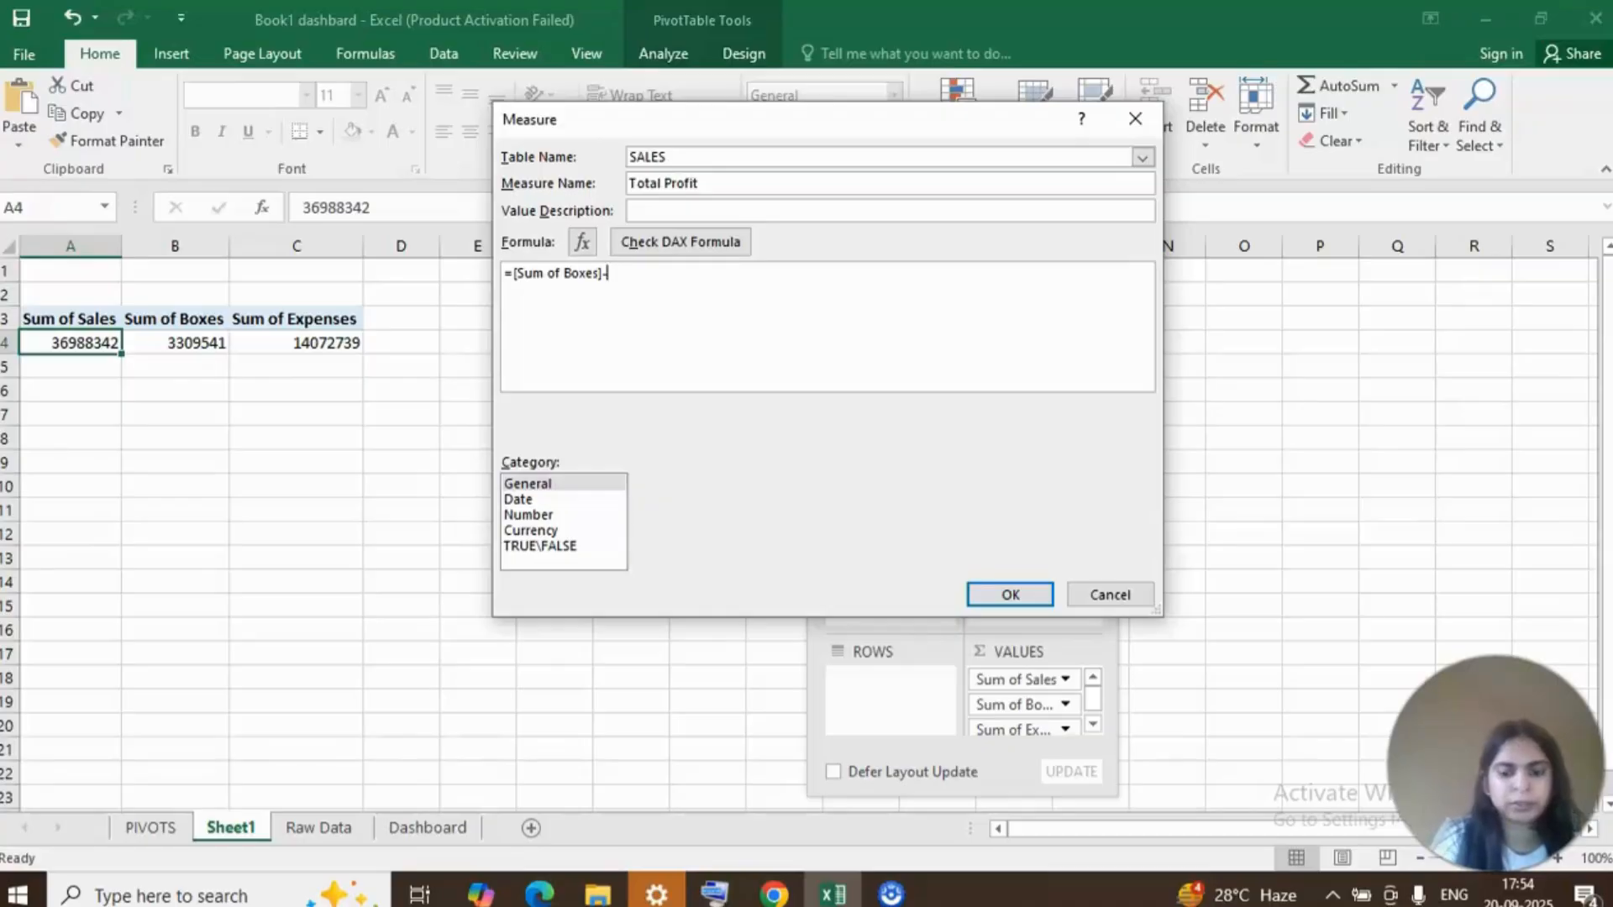
pyautogui.write('-[')
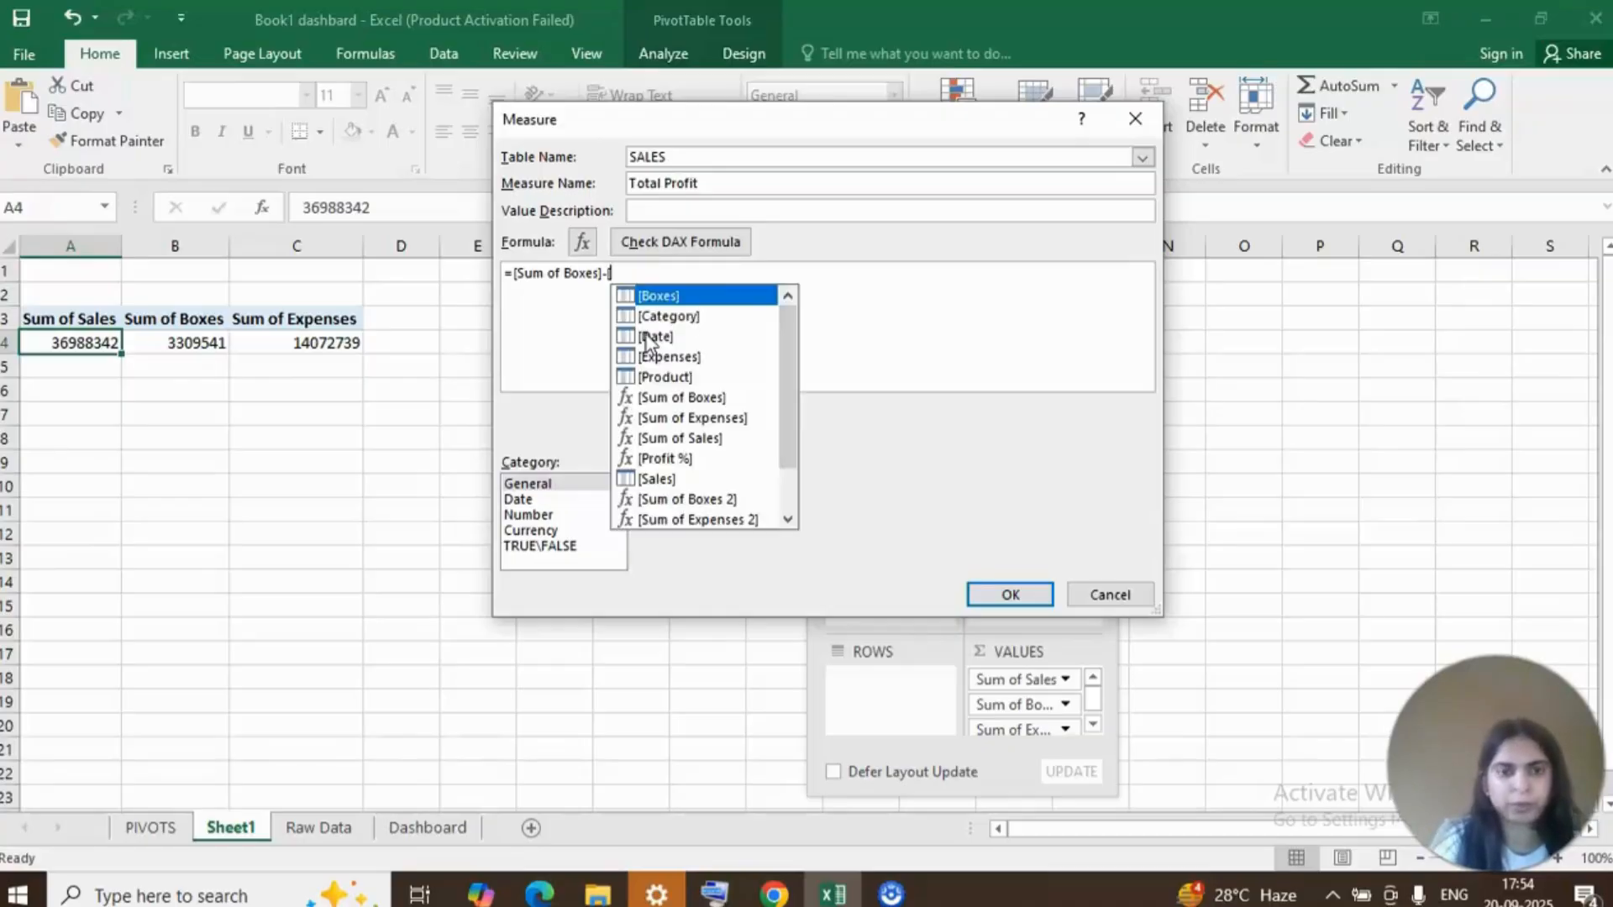
pyautogui.click(689, 419)
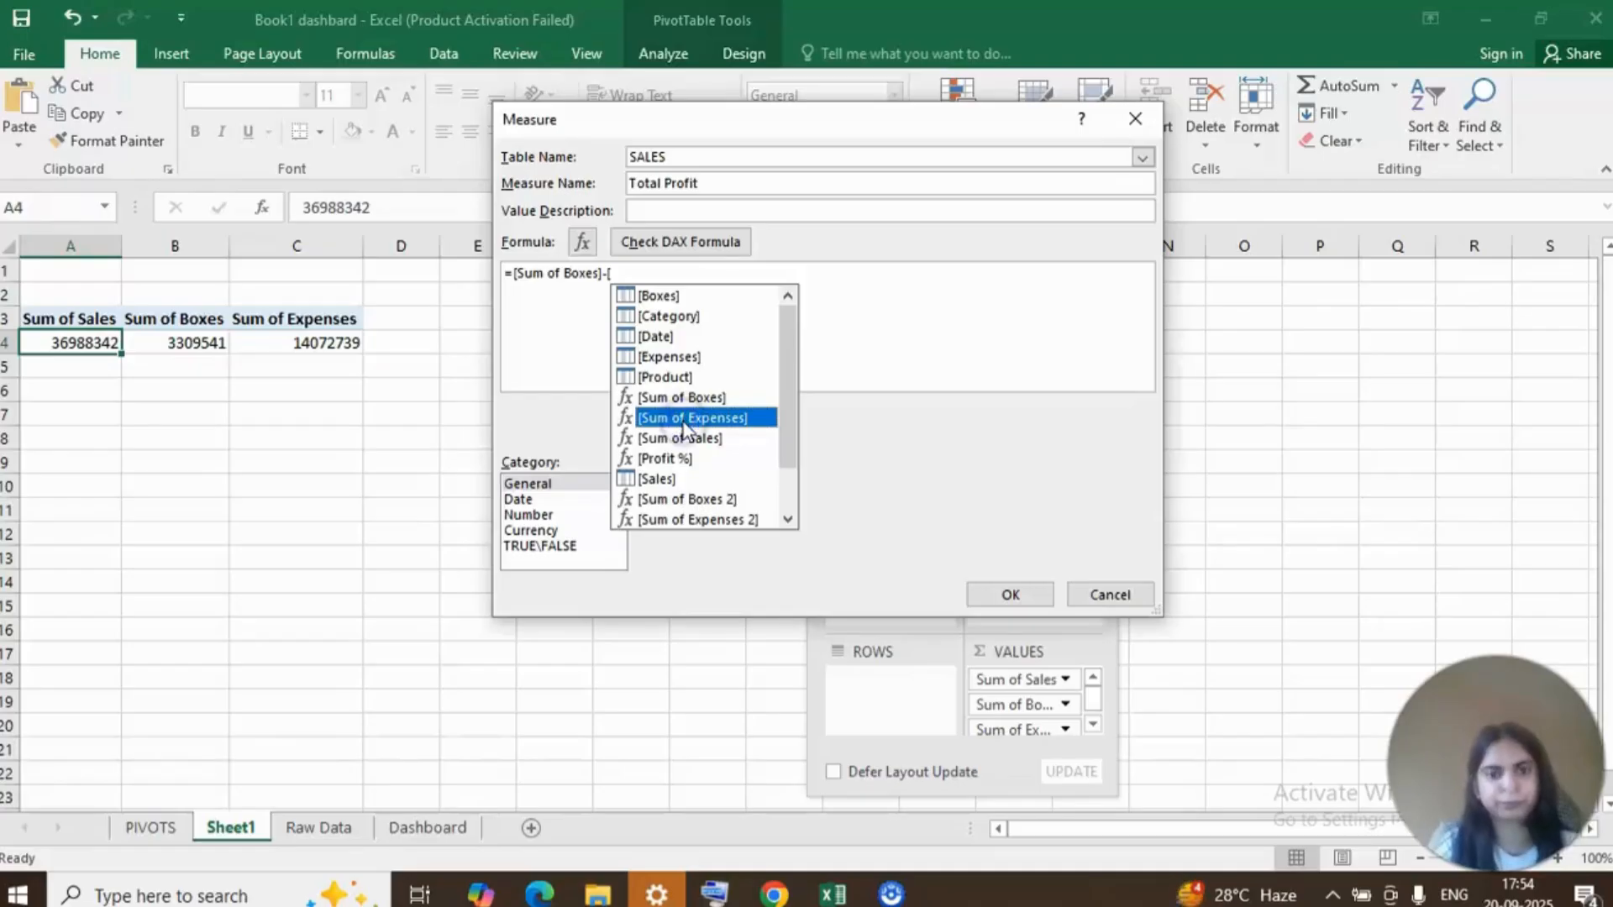
pyautogui.click(914, 304)
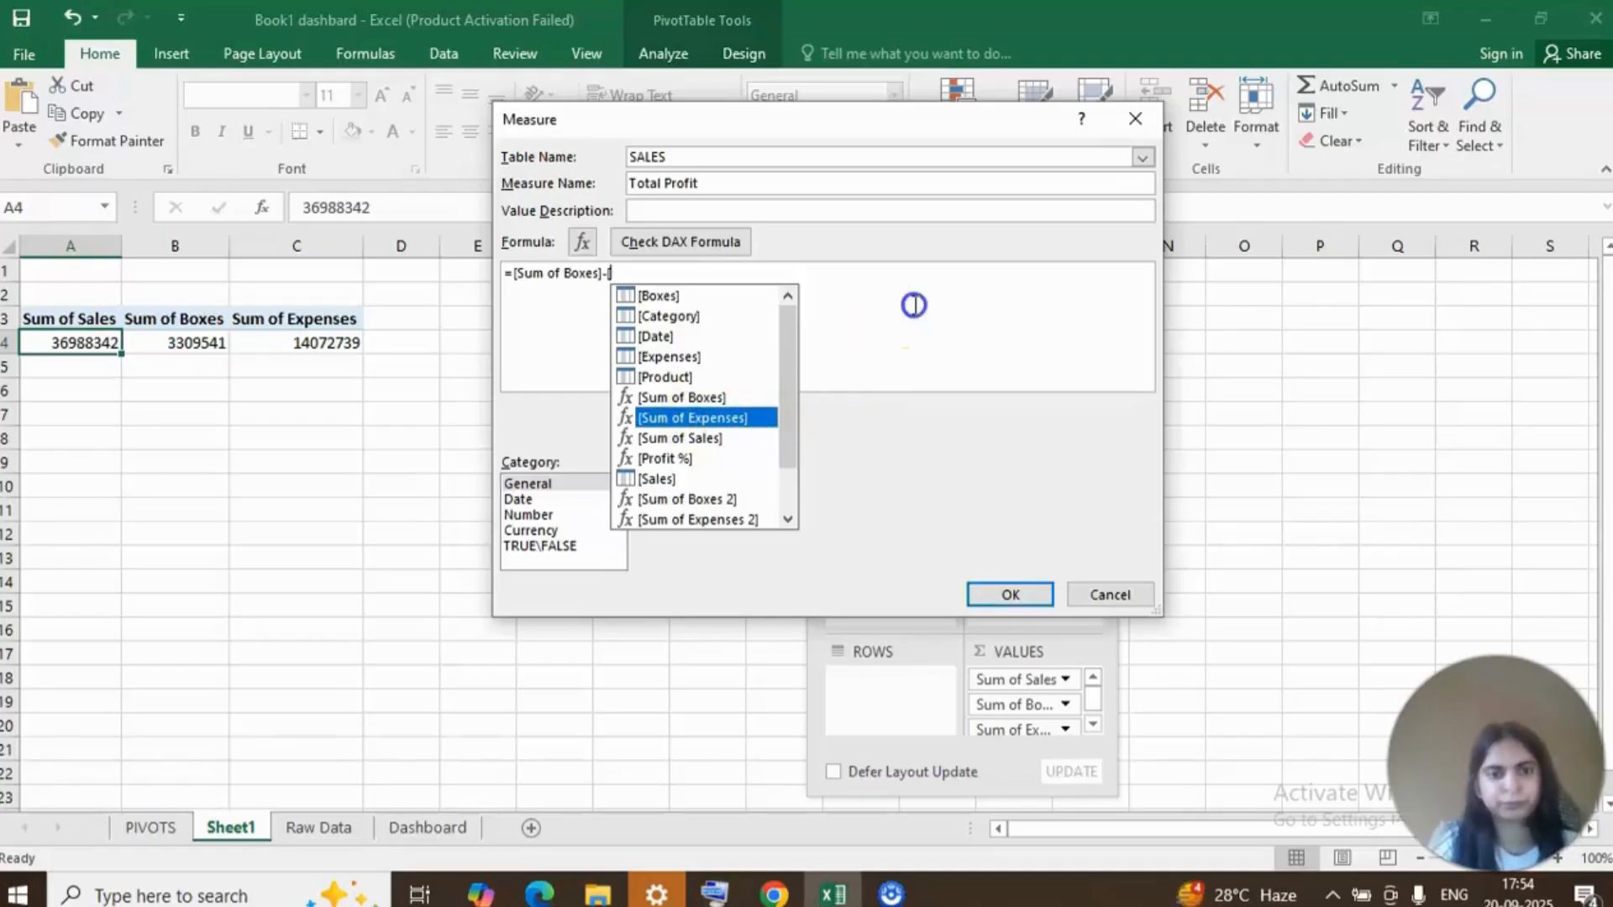
pyautogui.doubleClick(748, 418)
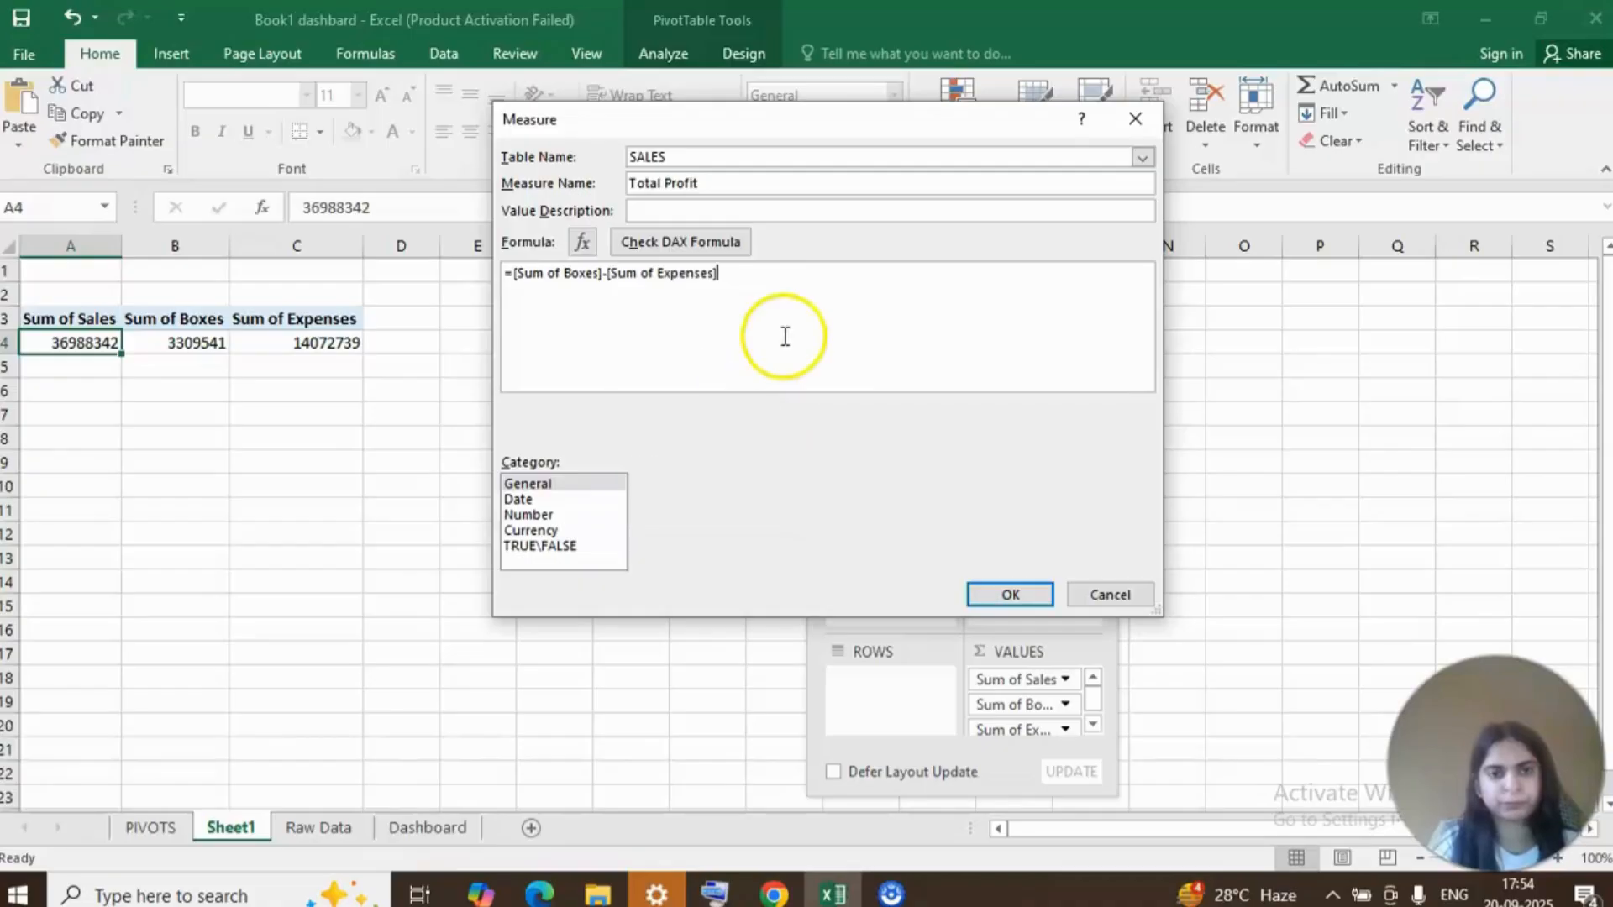
# Try to save the measure with the Currency category, ₹ symbol and 0 decimal places, and close its definition.
pyautogui.click(565, 532)
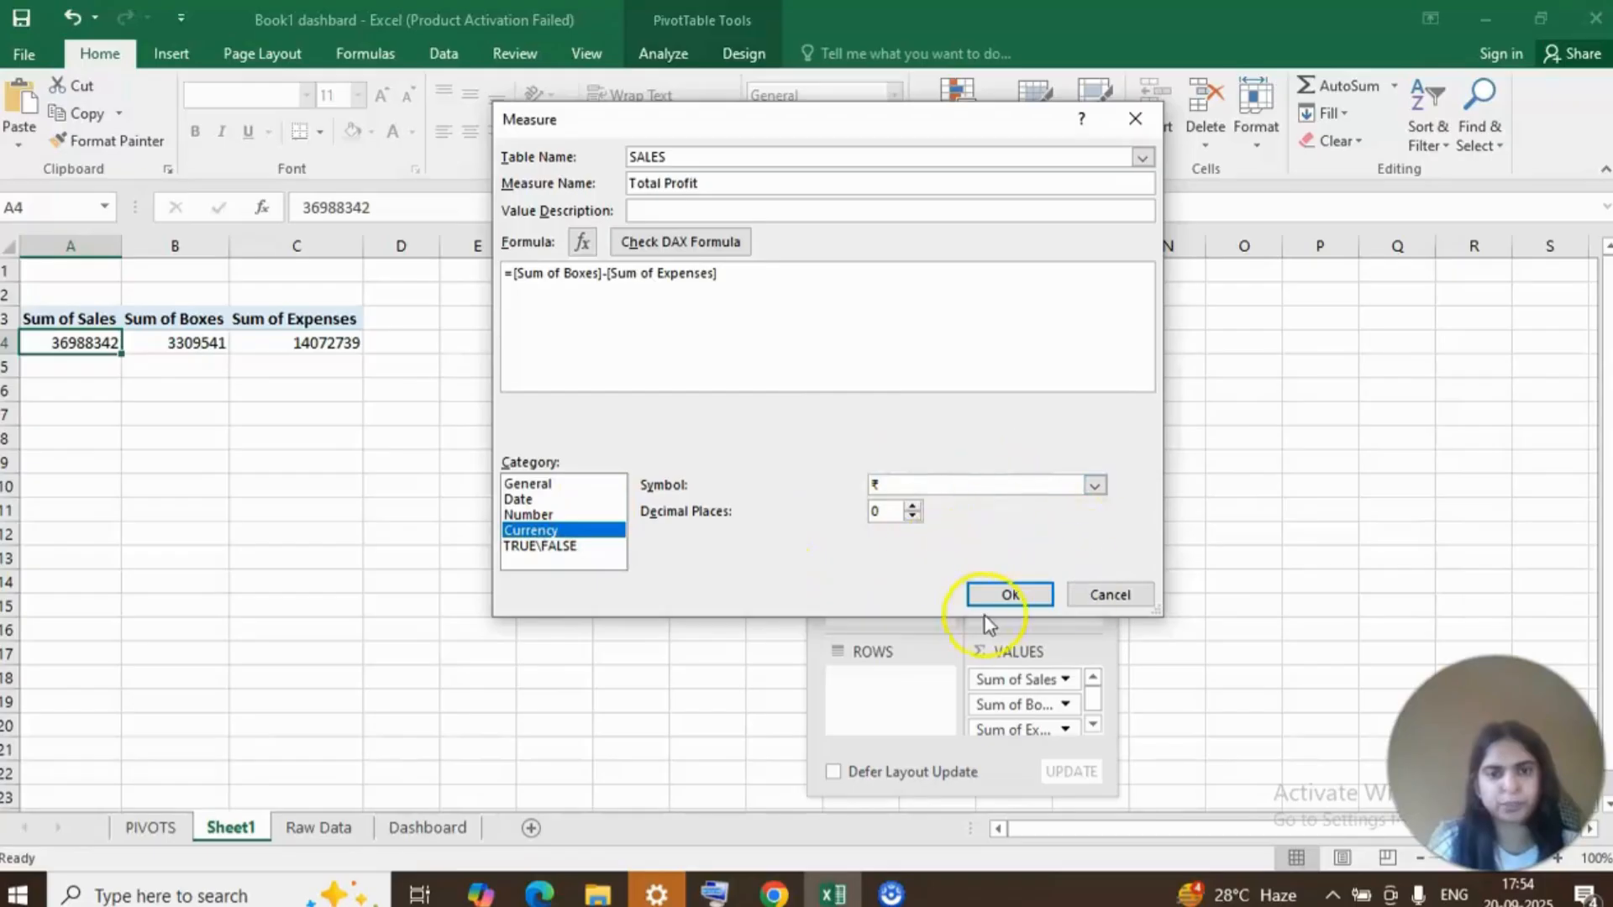
pyautogui.click(1011, 595)
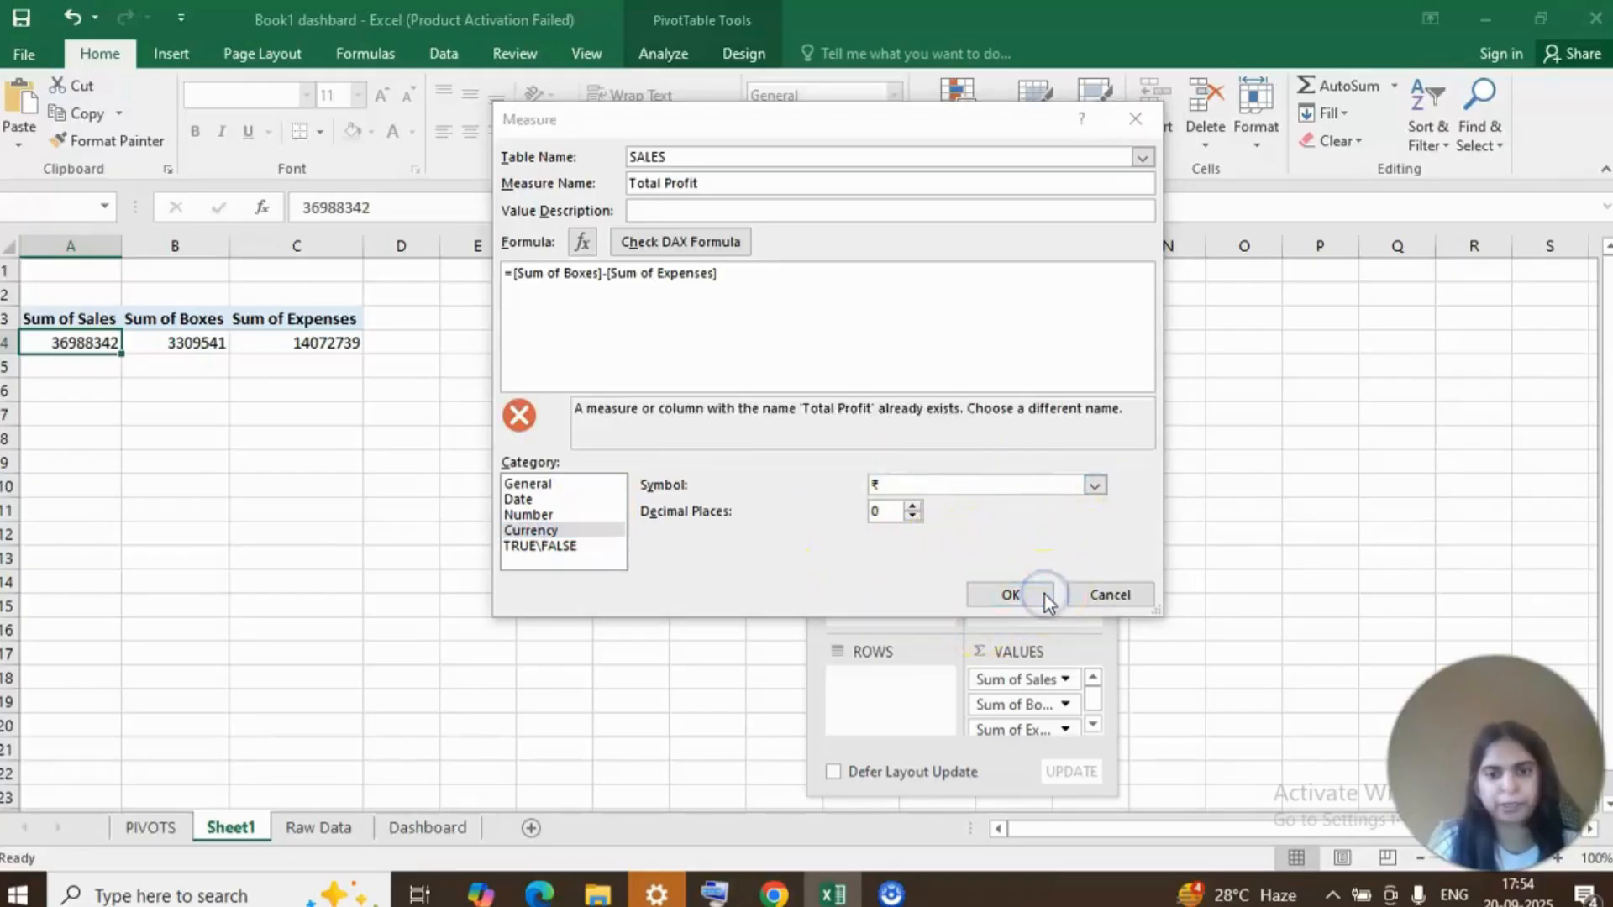
pyautogui.press('Return')
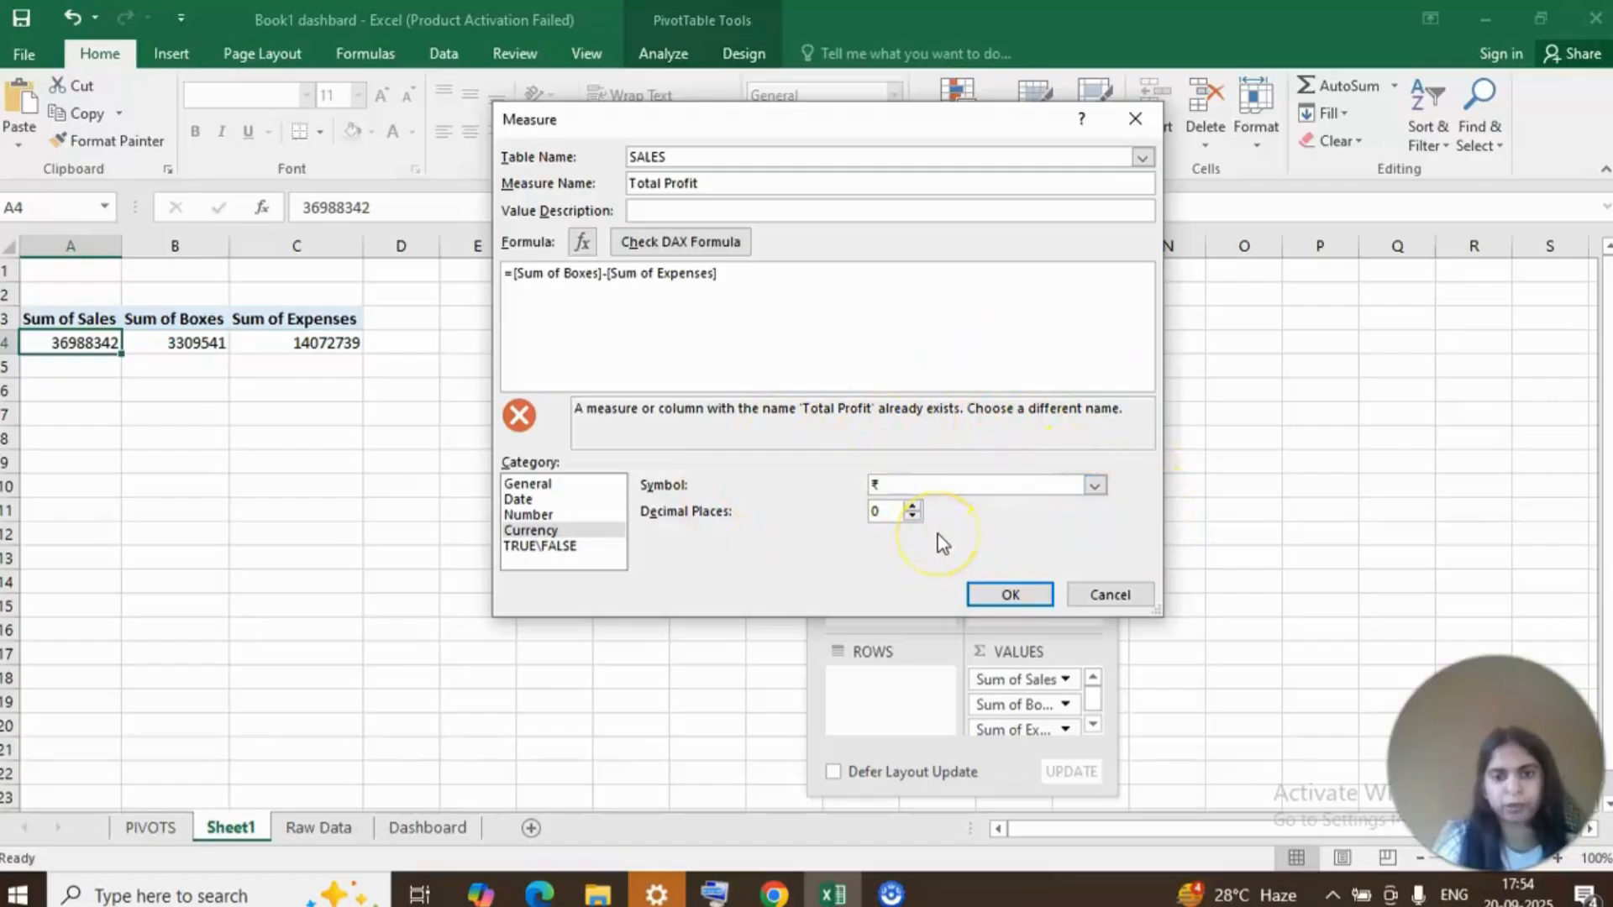
pyautogui.click(1105, 597)
# Add the existing Total Profit measure to the PivotTable's values between Sum of Boxes and Sum of Expenses.
pyautogui.click(1090, 459)
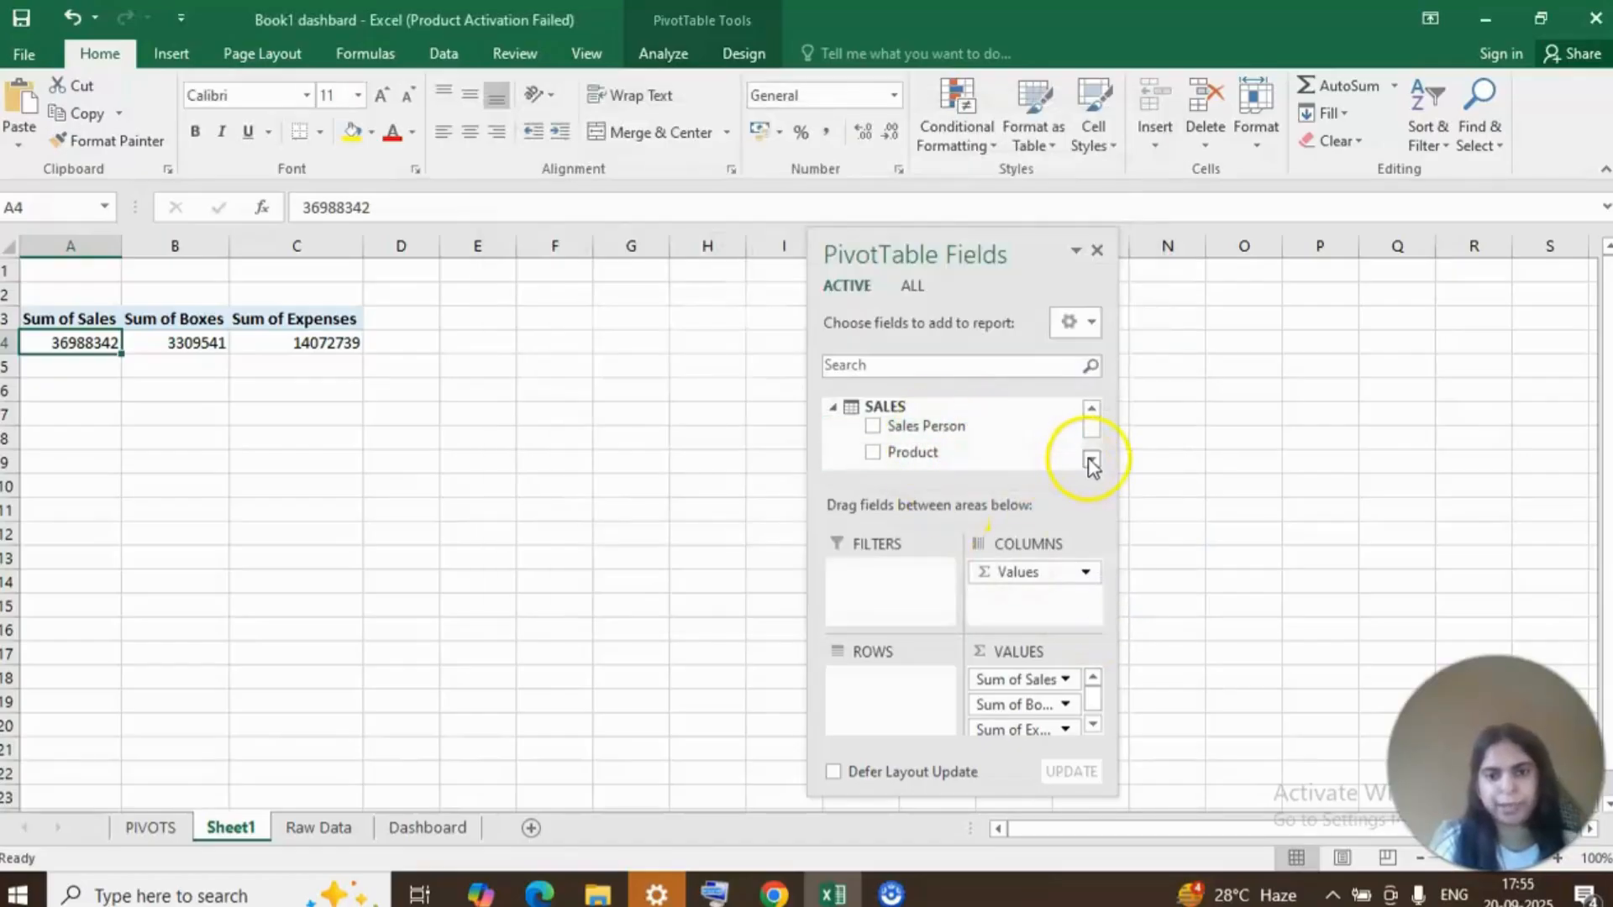
pyautogui.click(1091, 459)
pyautogui.click(1090, 459)
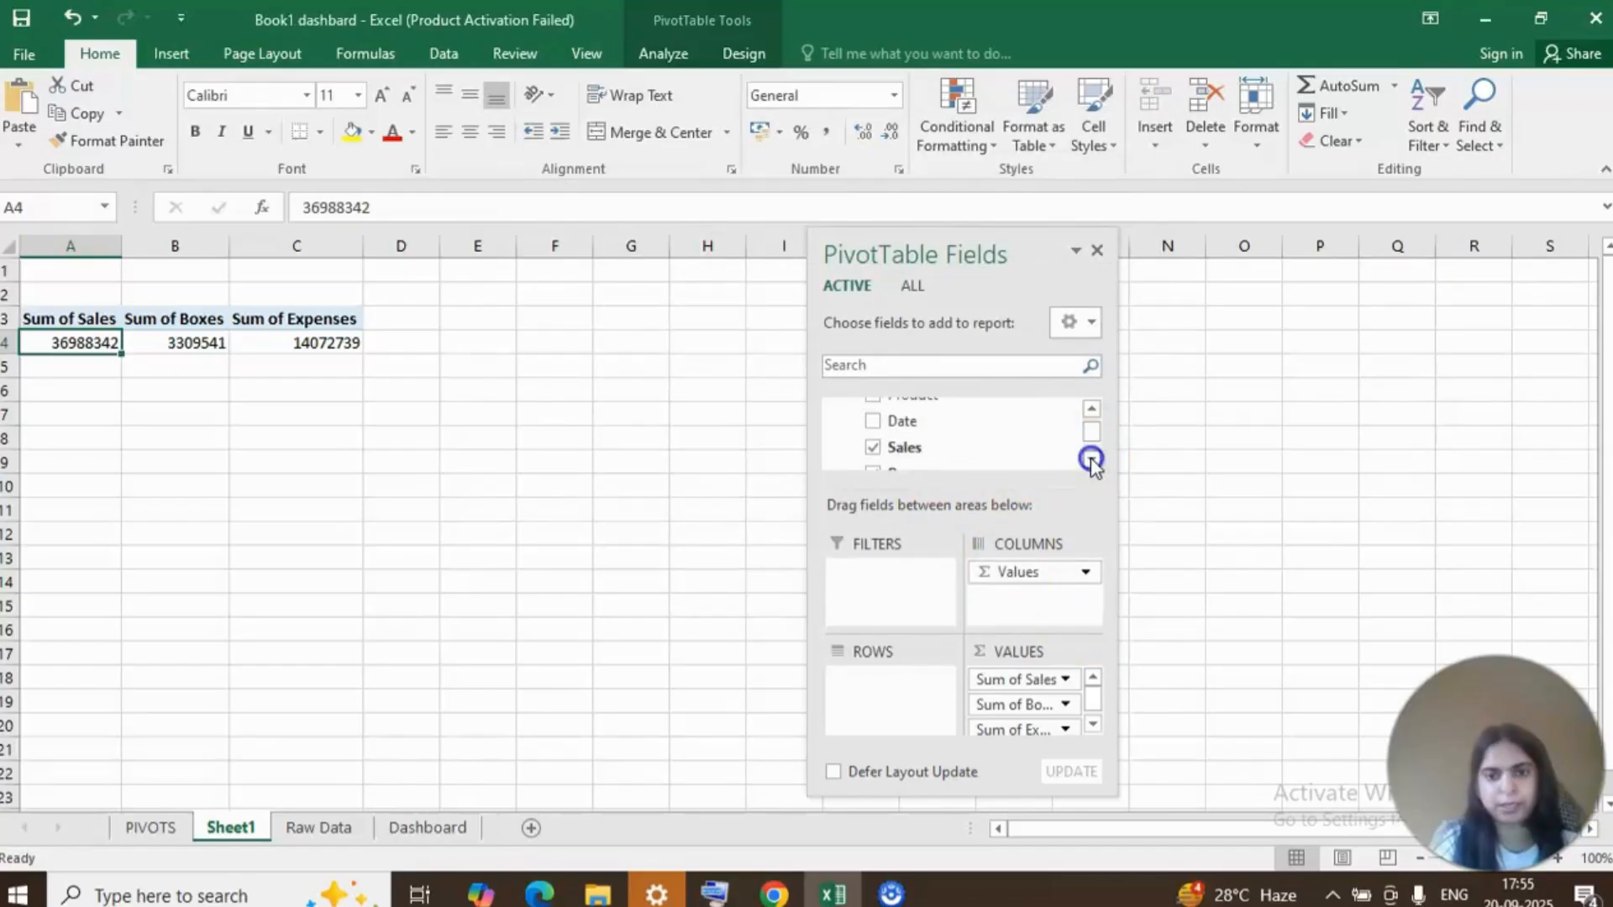
pyautogui.click(1090, 459)
pyautogui.click(1091, 459)
pyautogui.click(1090, 459)
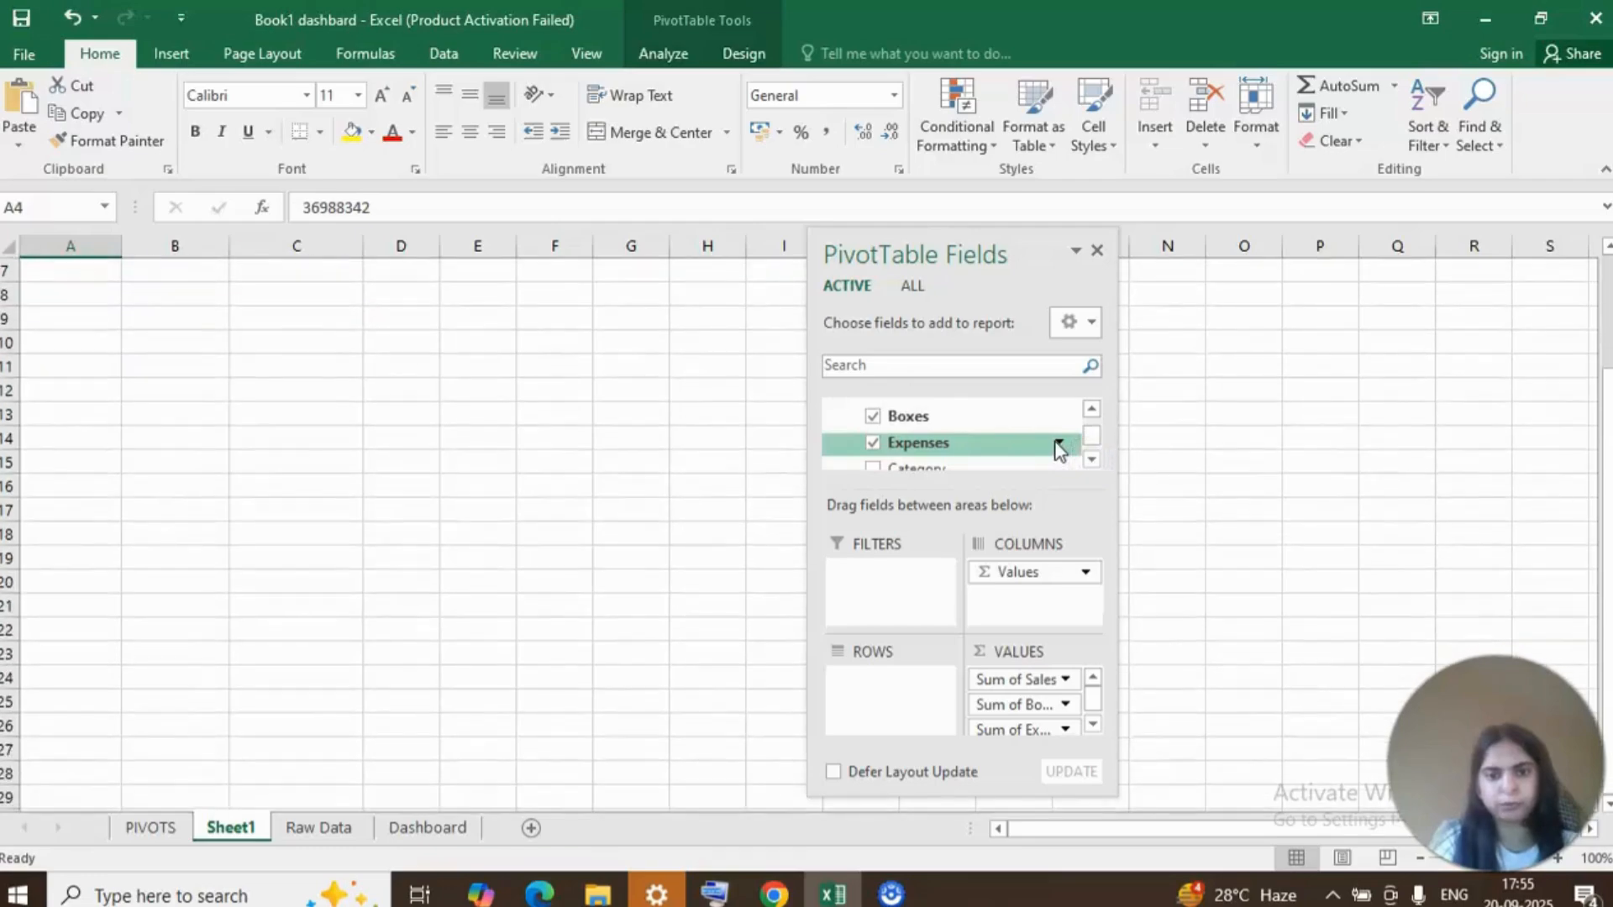
pyautogui.click(1093, 459)
pyautogui.click(1092, 461)
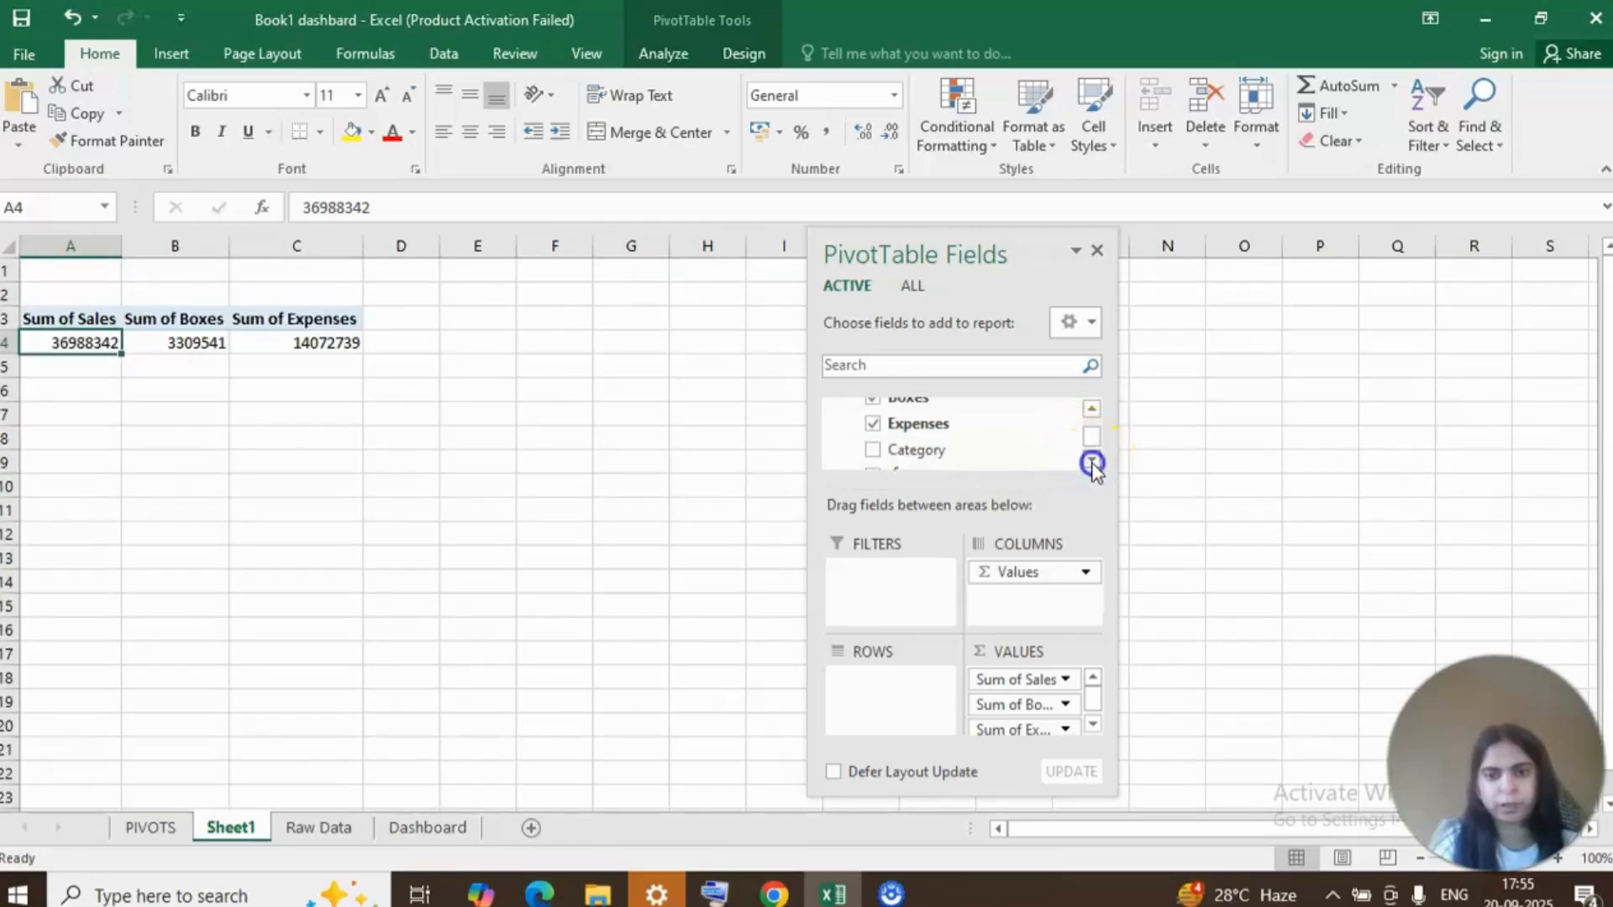
pyautogui.click(1091, 462)
pyautogui.click(1091, 462)
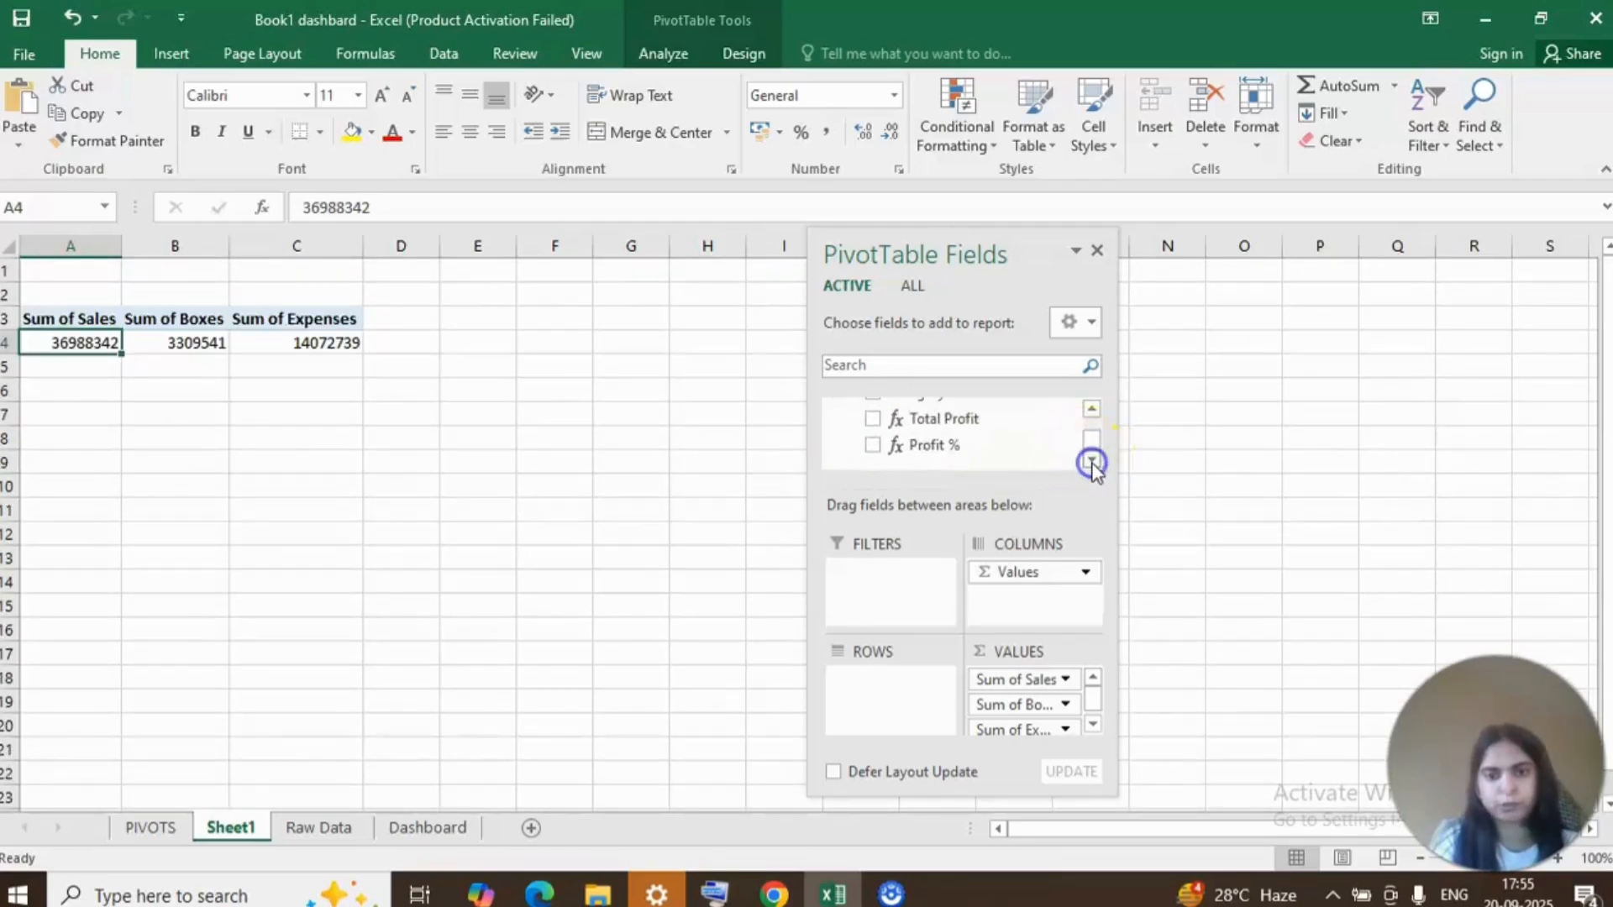
pyautogui.click(1091, 409)
pyautogui.click(1005, 453)
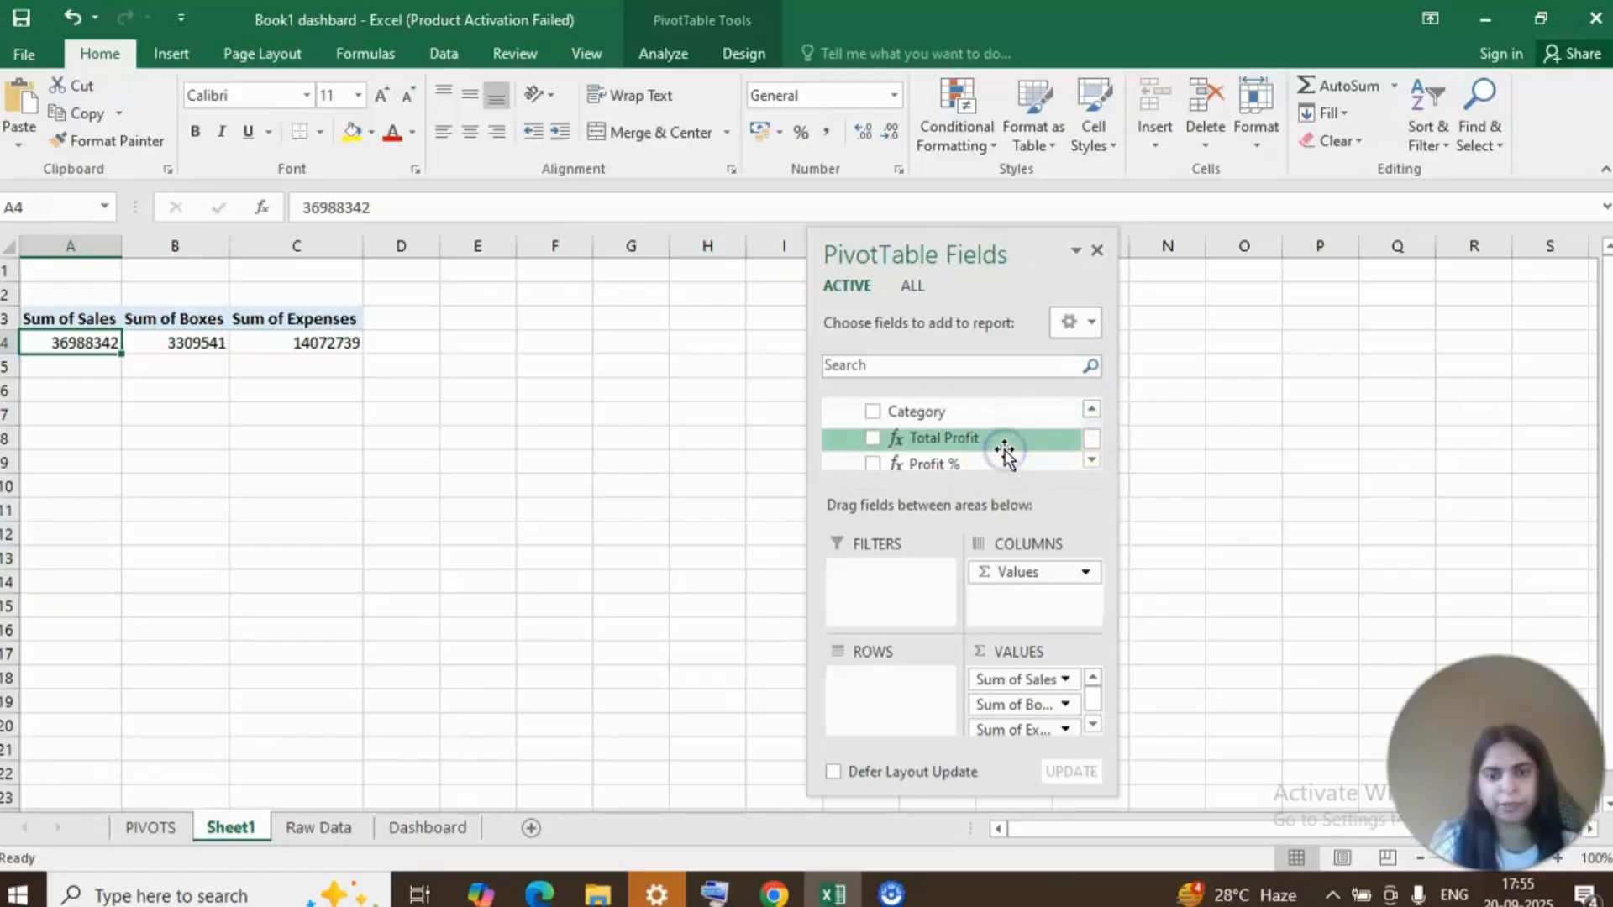
pyautogui.scroll(-1, 938, 414)
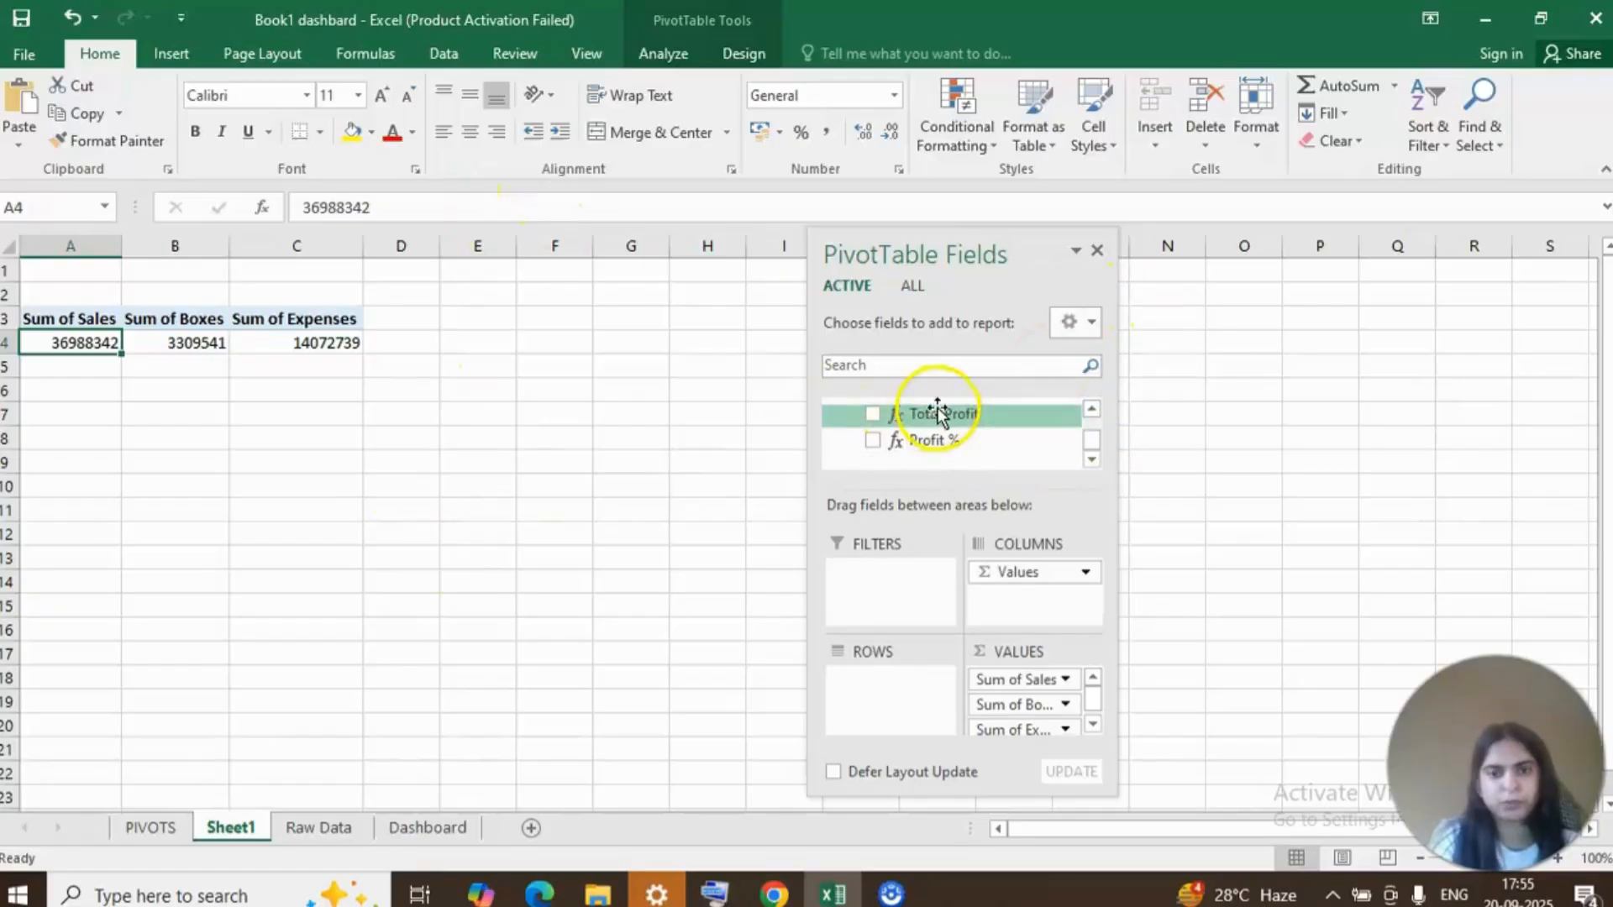
pyautogui.moveTo(939, 413); pyautogui.dragTo(1019, 719)
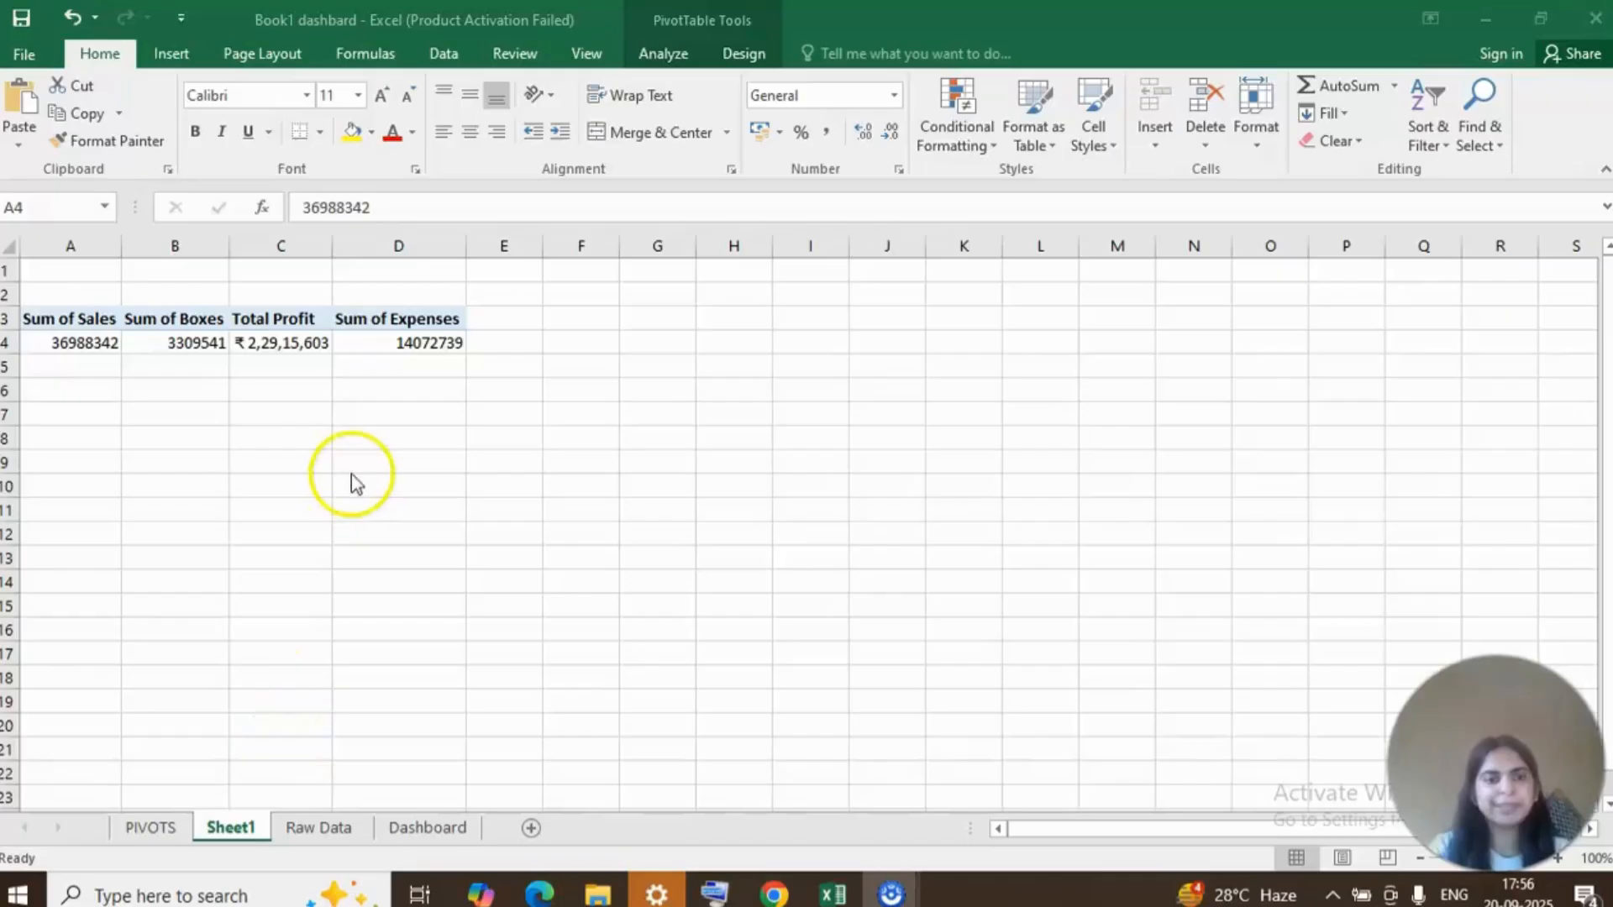
# Add the existing Profit % measure to the PivotTable as the first value.
pyautogui.click(286, 334)
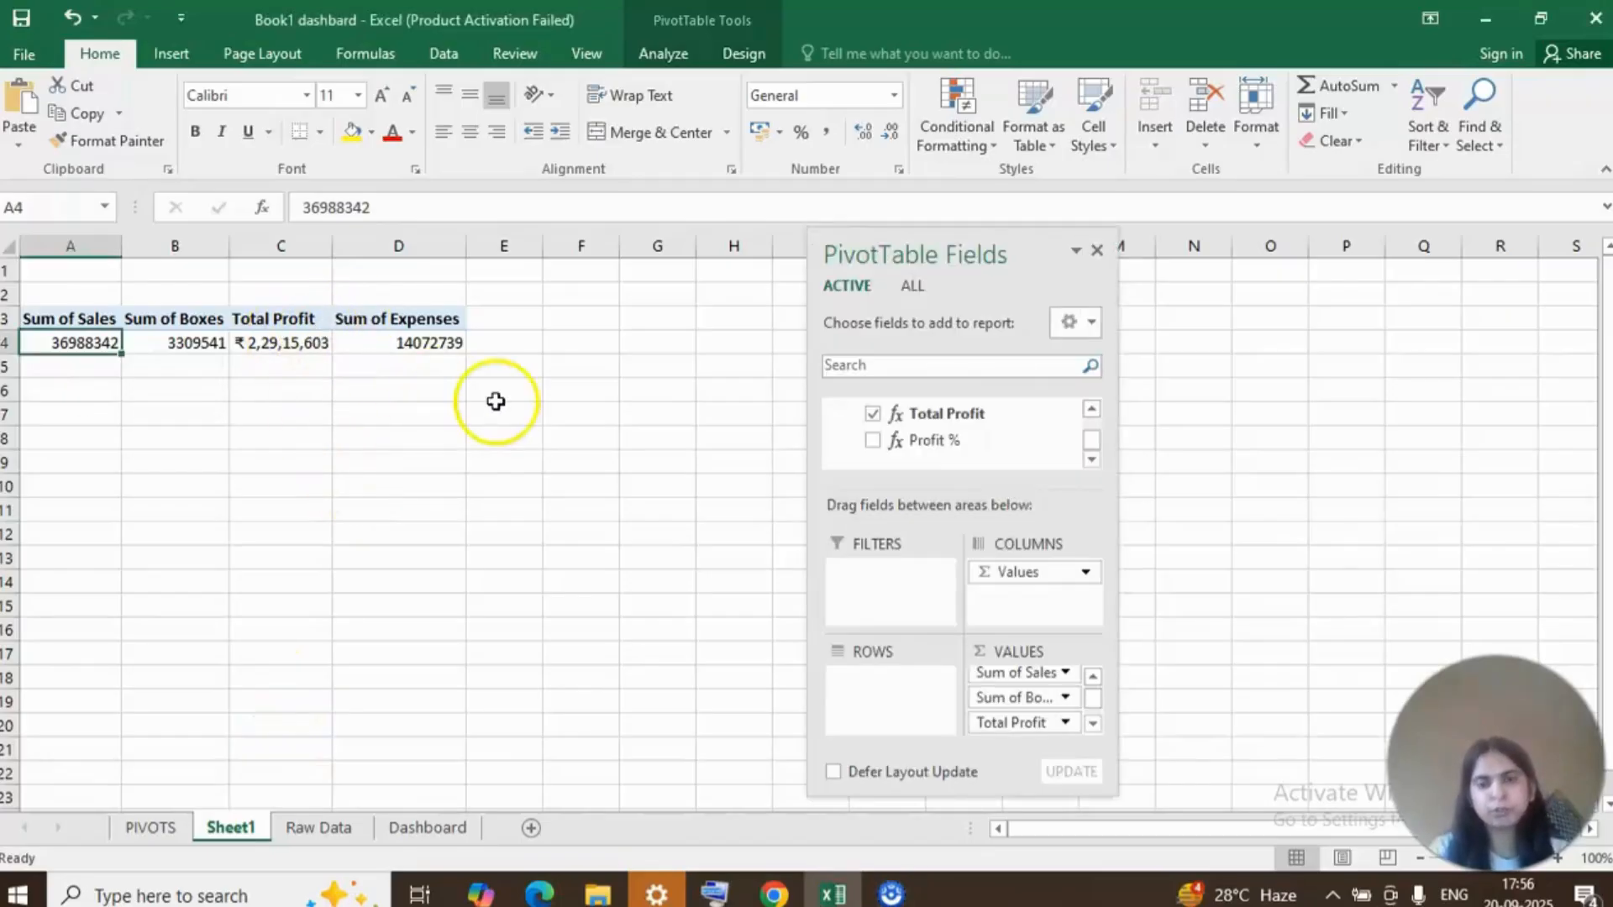
pyautogui.click(996, 448)
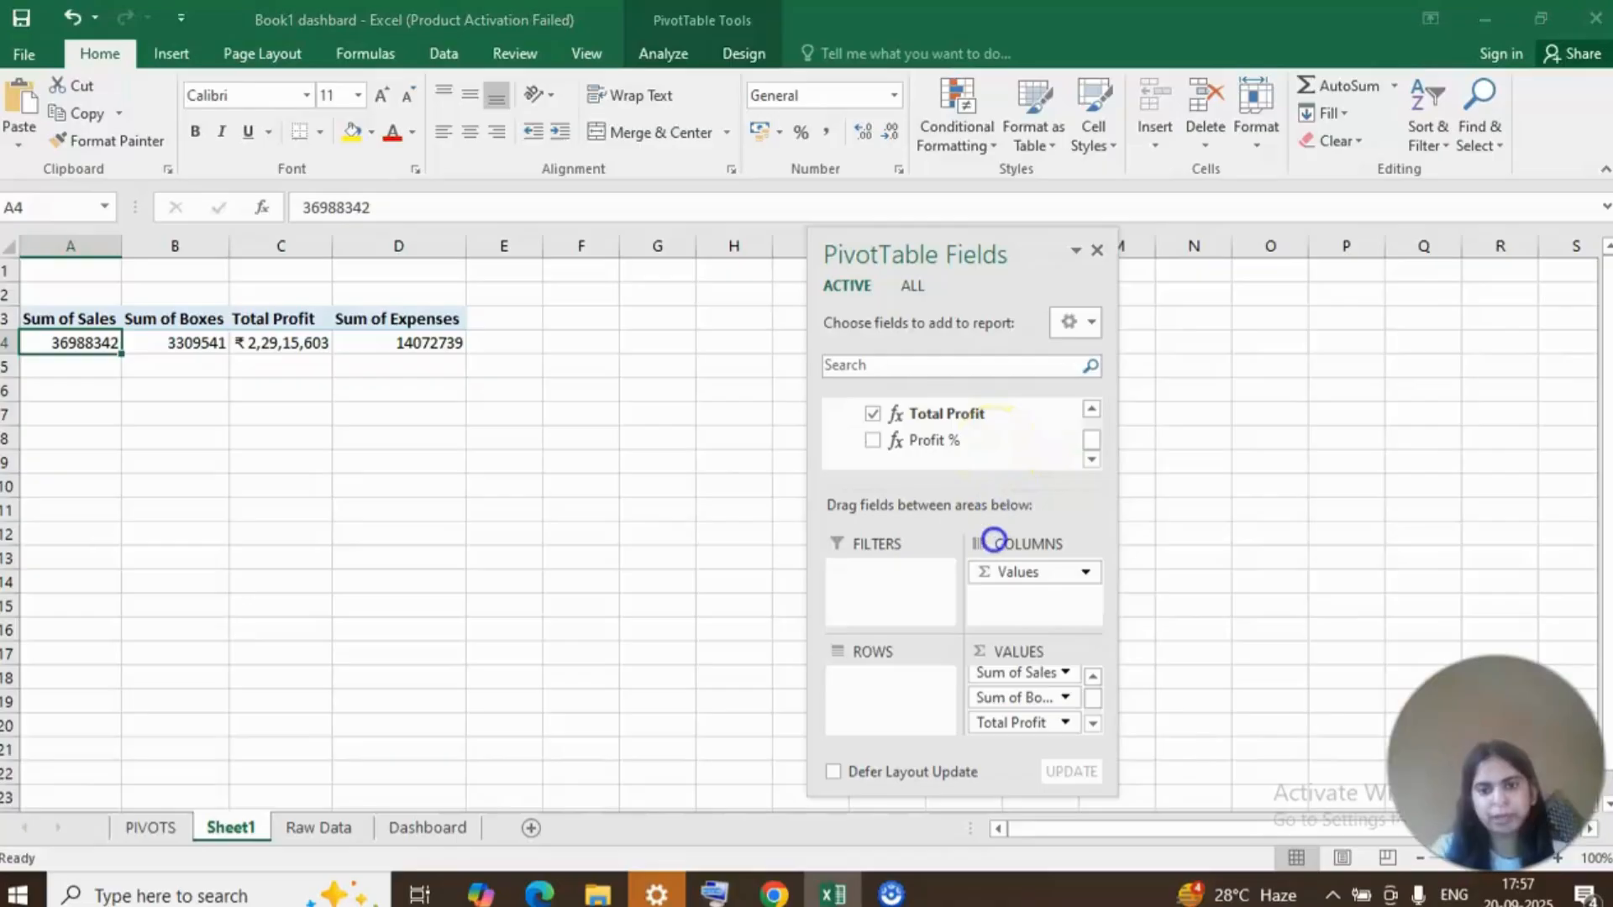
pyautogui.moveTo(1008, 679); pyautogui.dragTo(1009, 680)
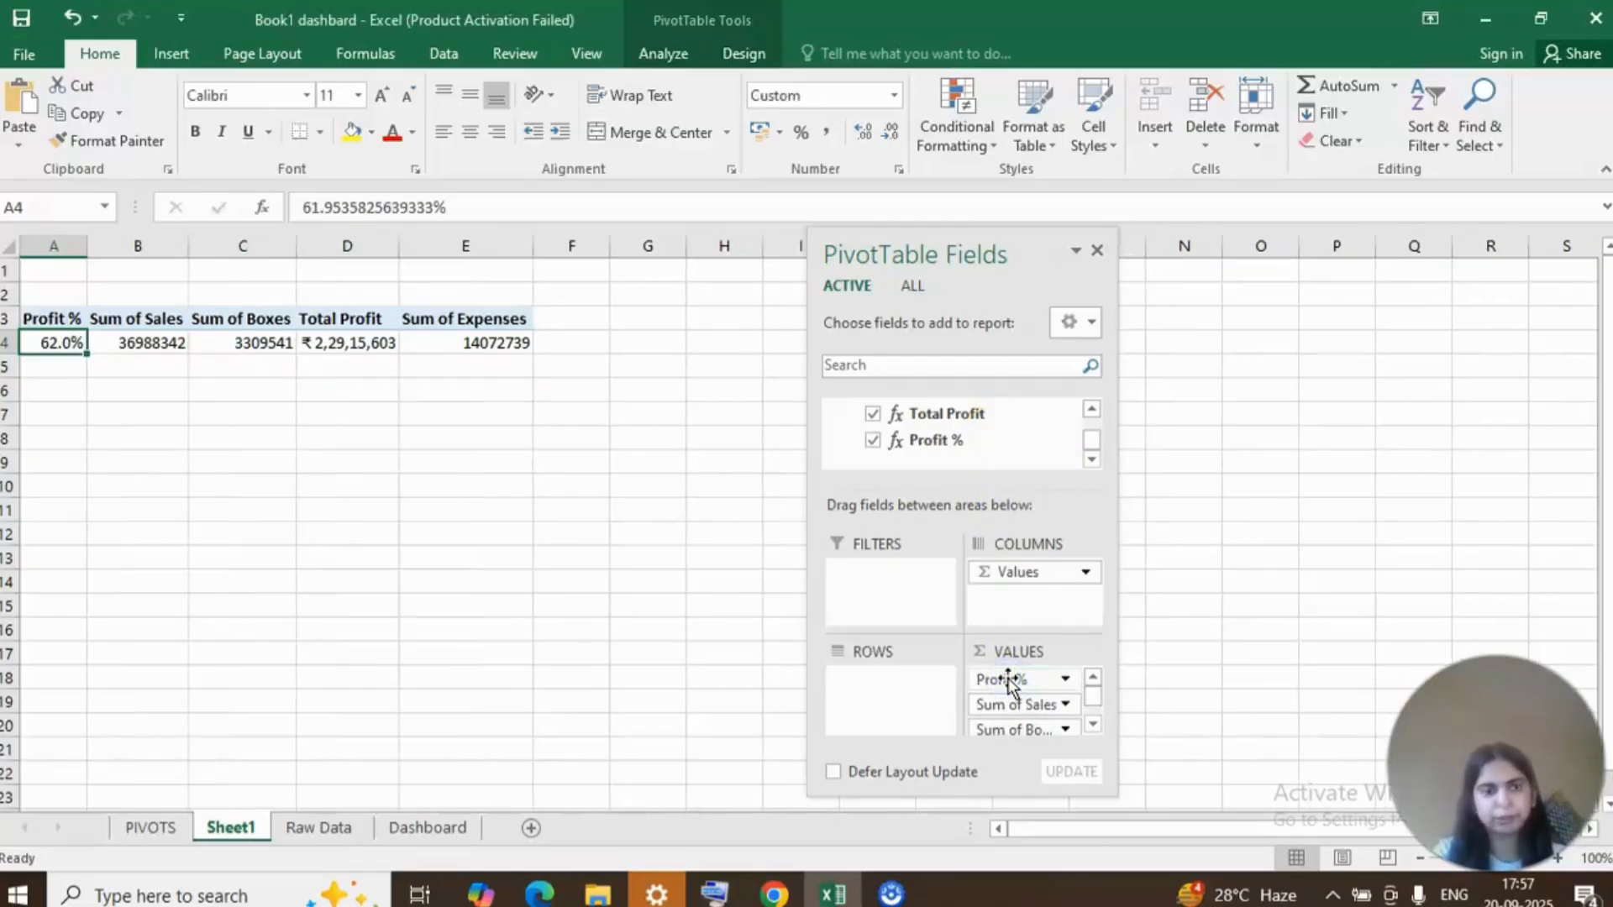
# Reduce the PivotTable's values to Sum of Sales, Sum of Boxes and Profit %, in that order.
pyautogui.click(1044, 710)
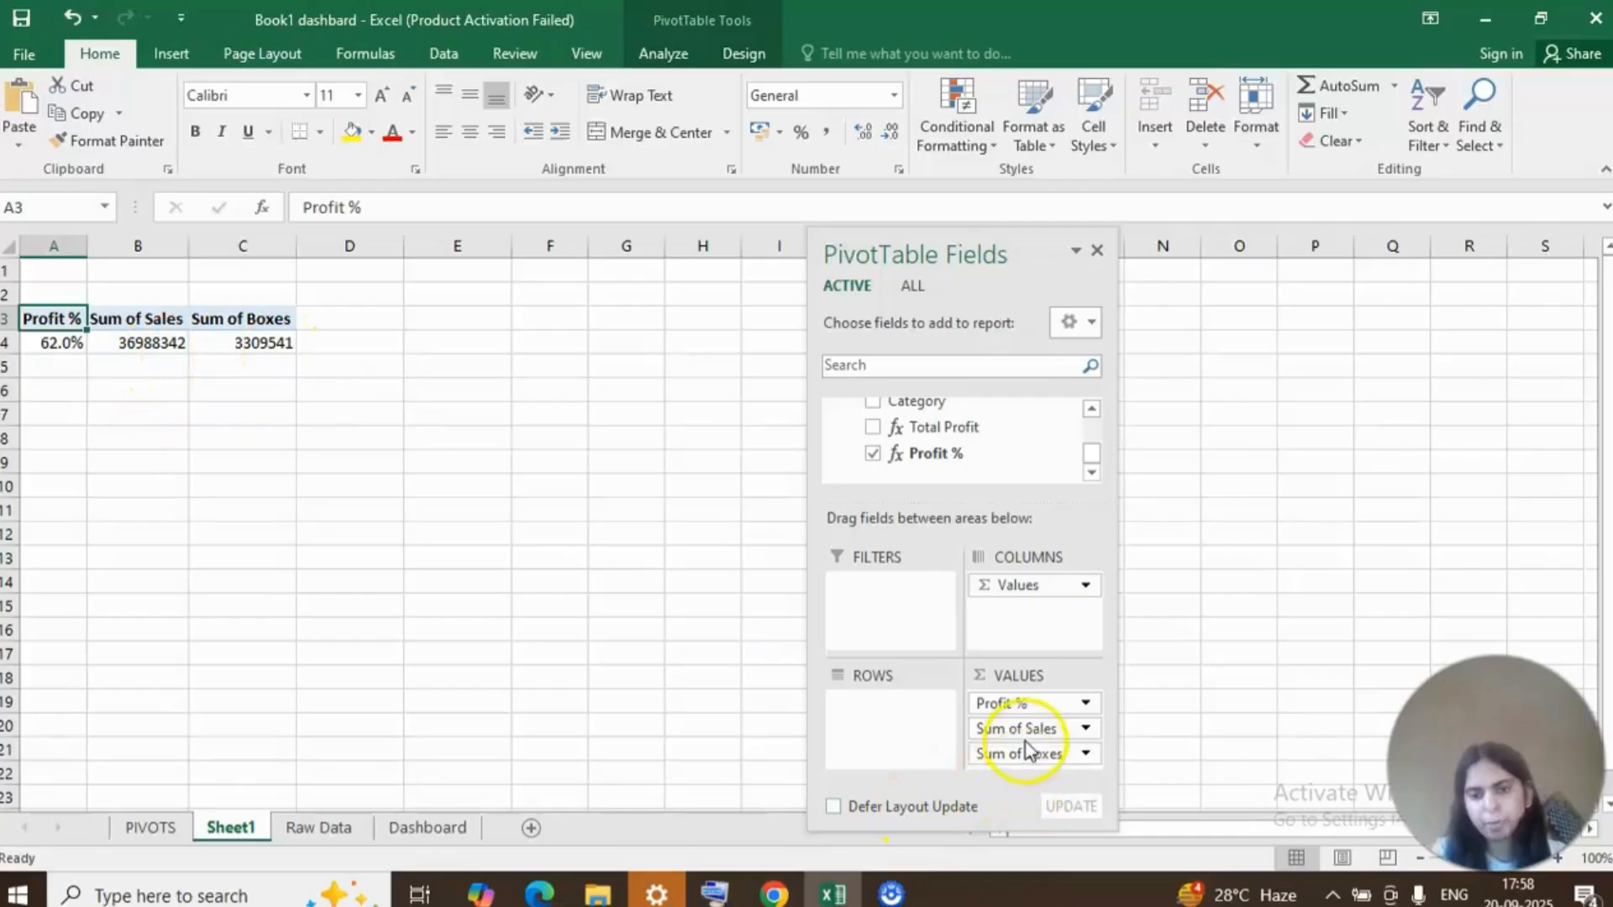
pyautogui.moveTo(1021, 731)
pyautogui.mouseDown()
pyautogui.moveTo(1012, 705)
pyautogui.moveTo(1041, 742)
pyautogui.moveTo(1027, 720)
pyautogui.mouseUp()
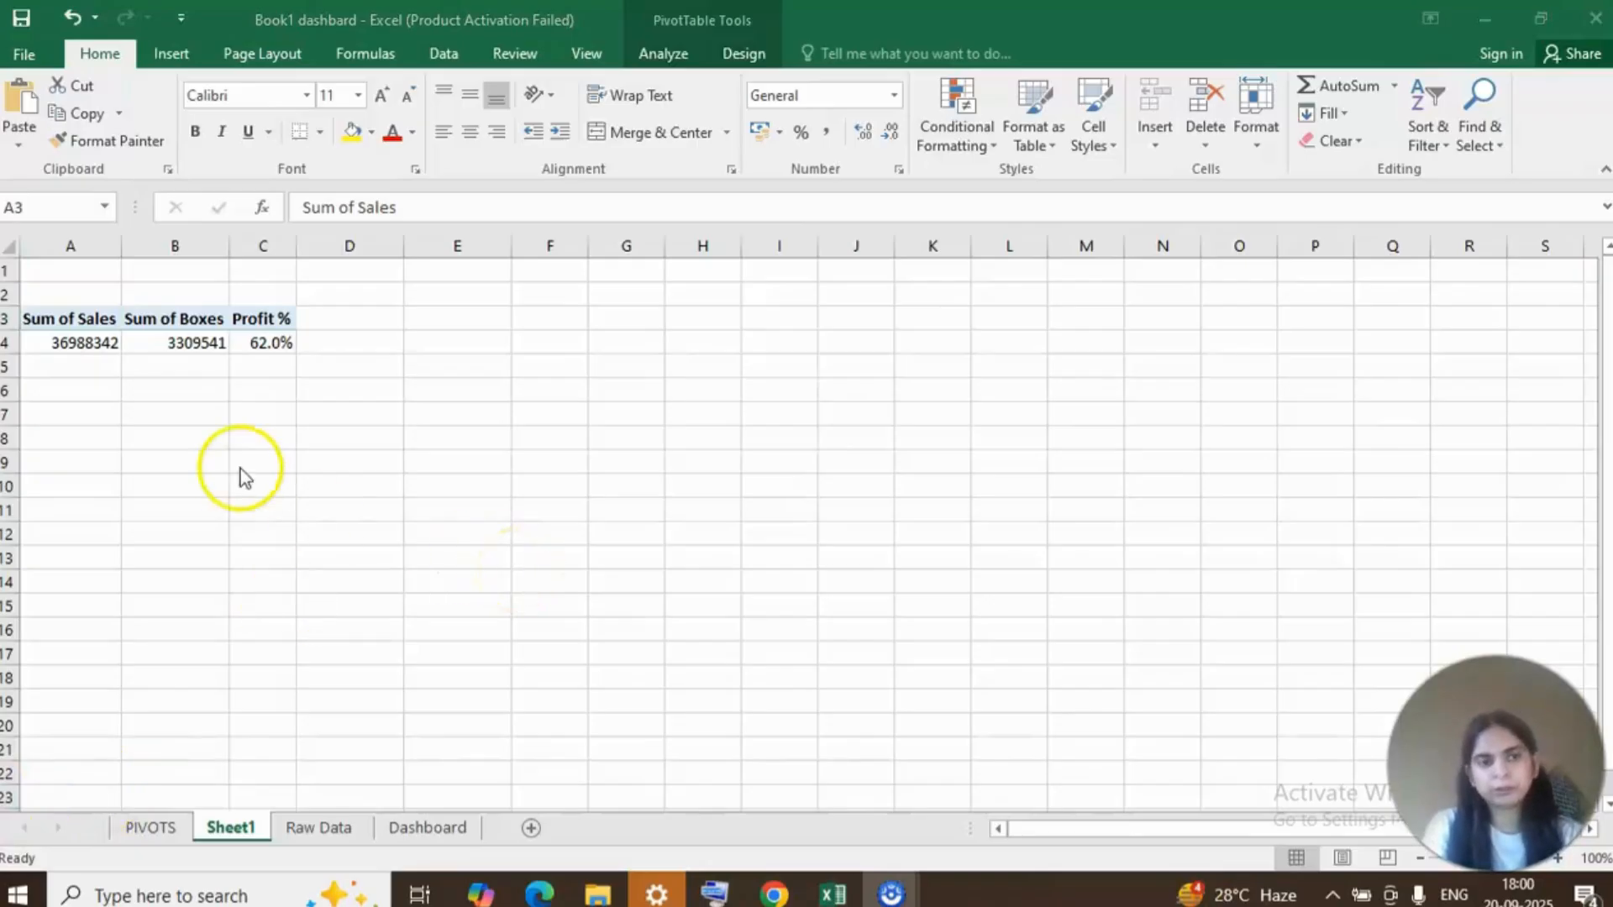
# Show the Dashboard sheet with its summary cards and bring up the shapes available for insertion.
pyautogui.click(424, 826)
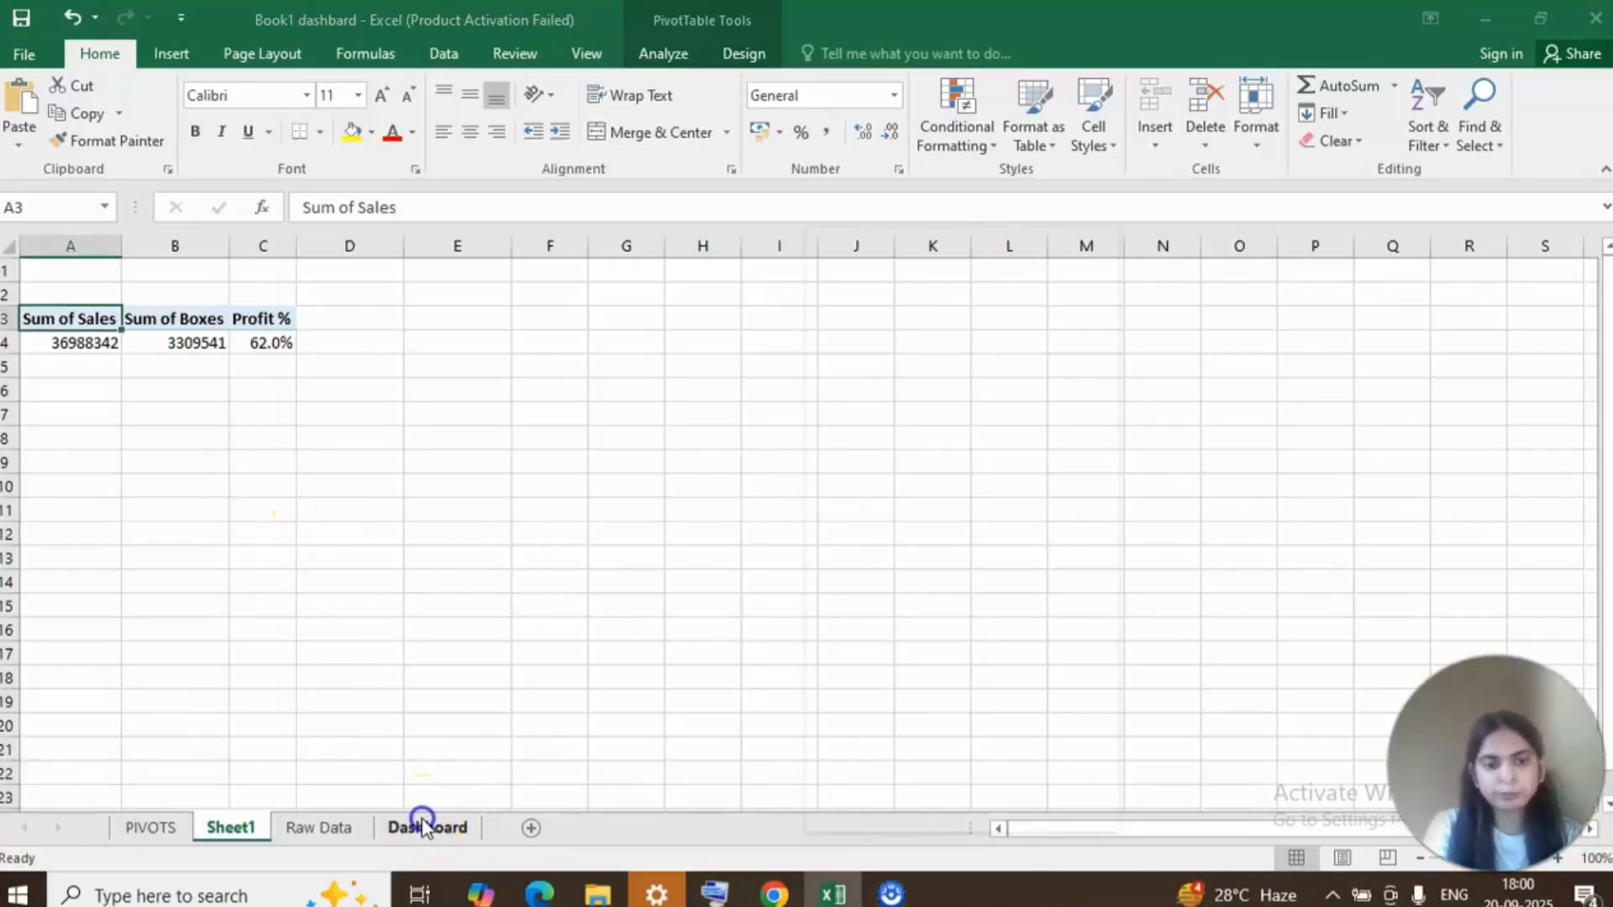
pyautogui.click(428, 828)
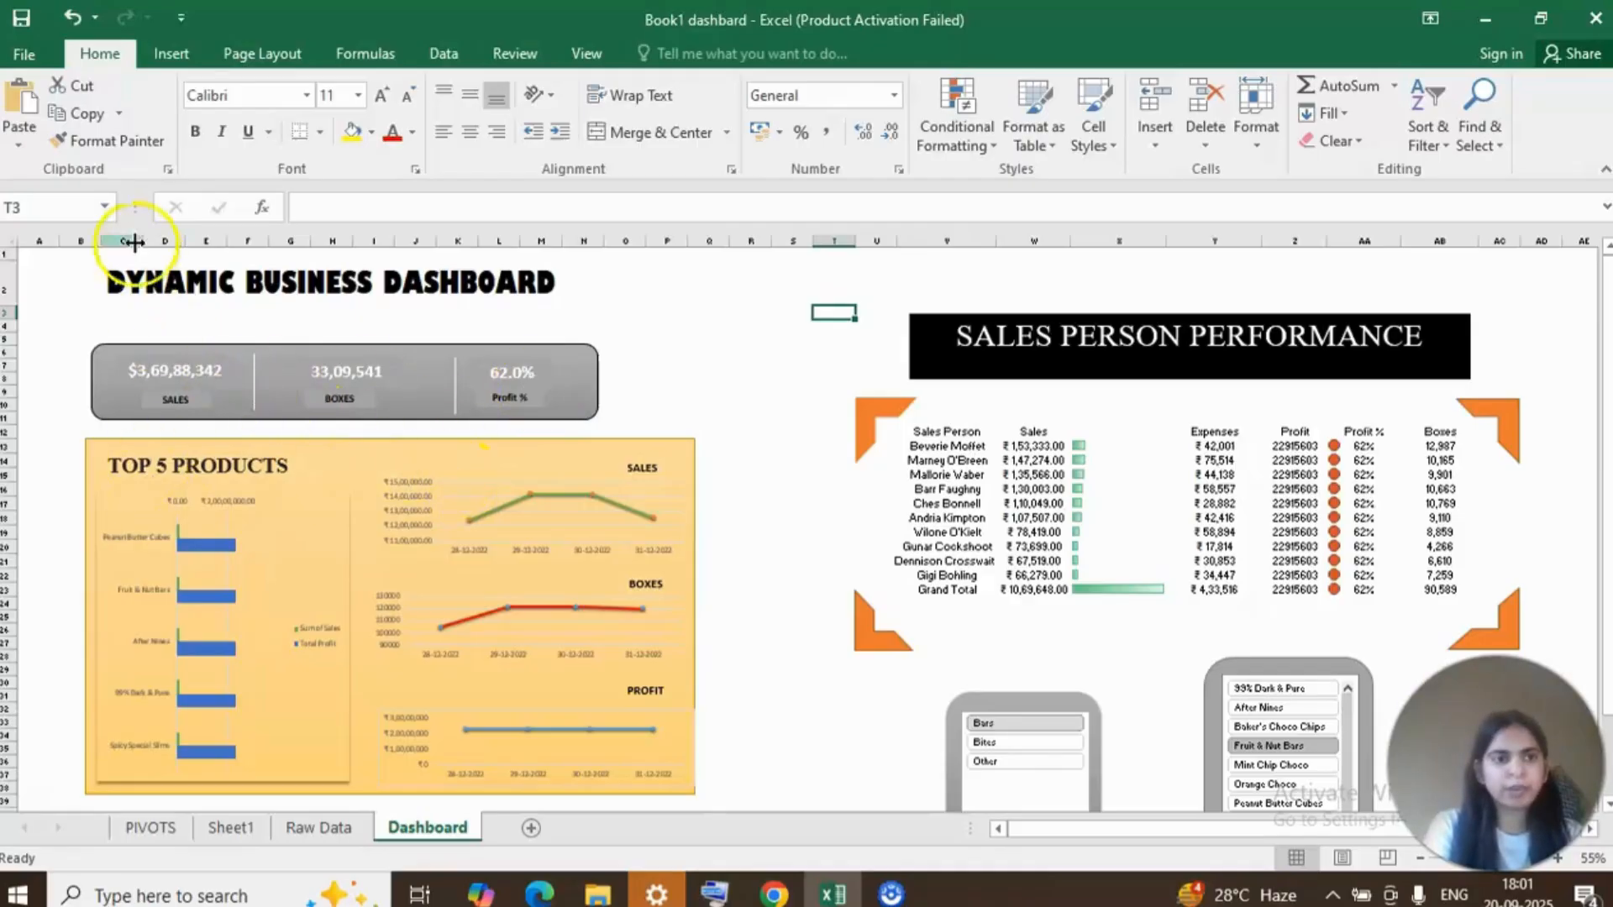
pyautogui.click(165, 57)
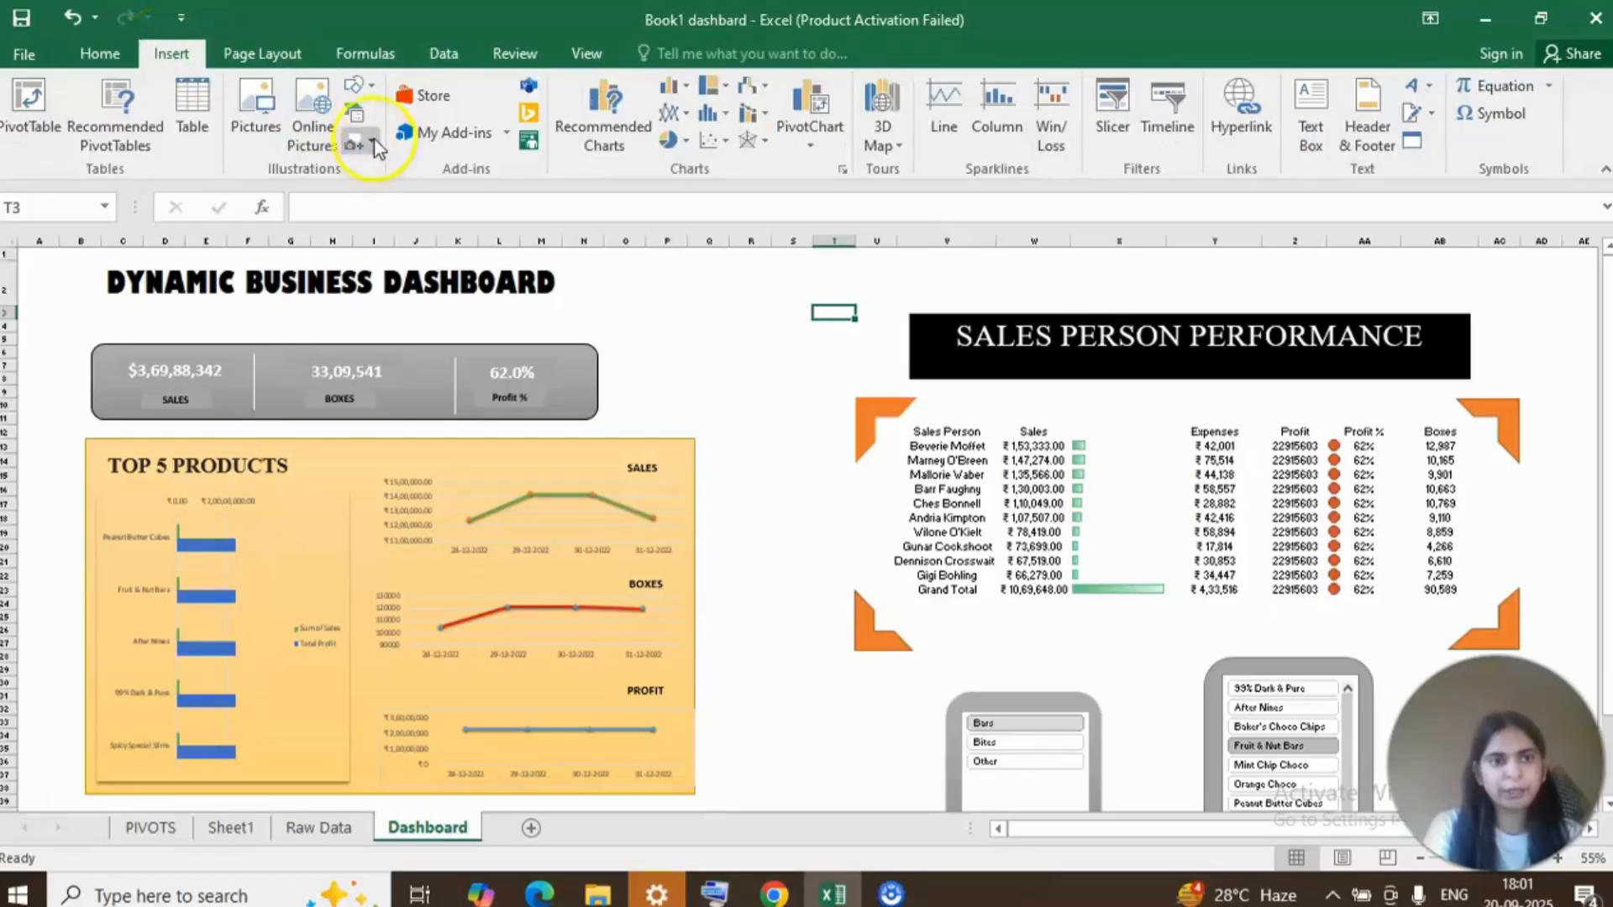
pyautogui.click(371, 89)
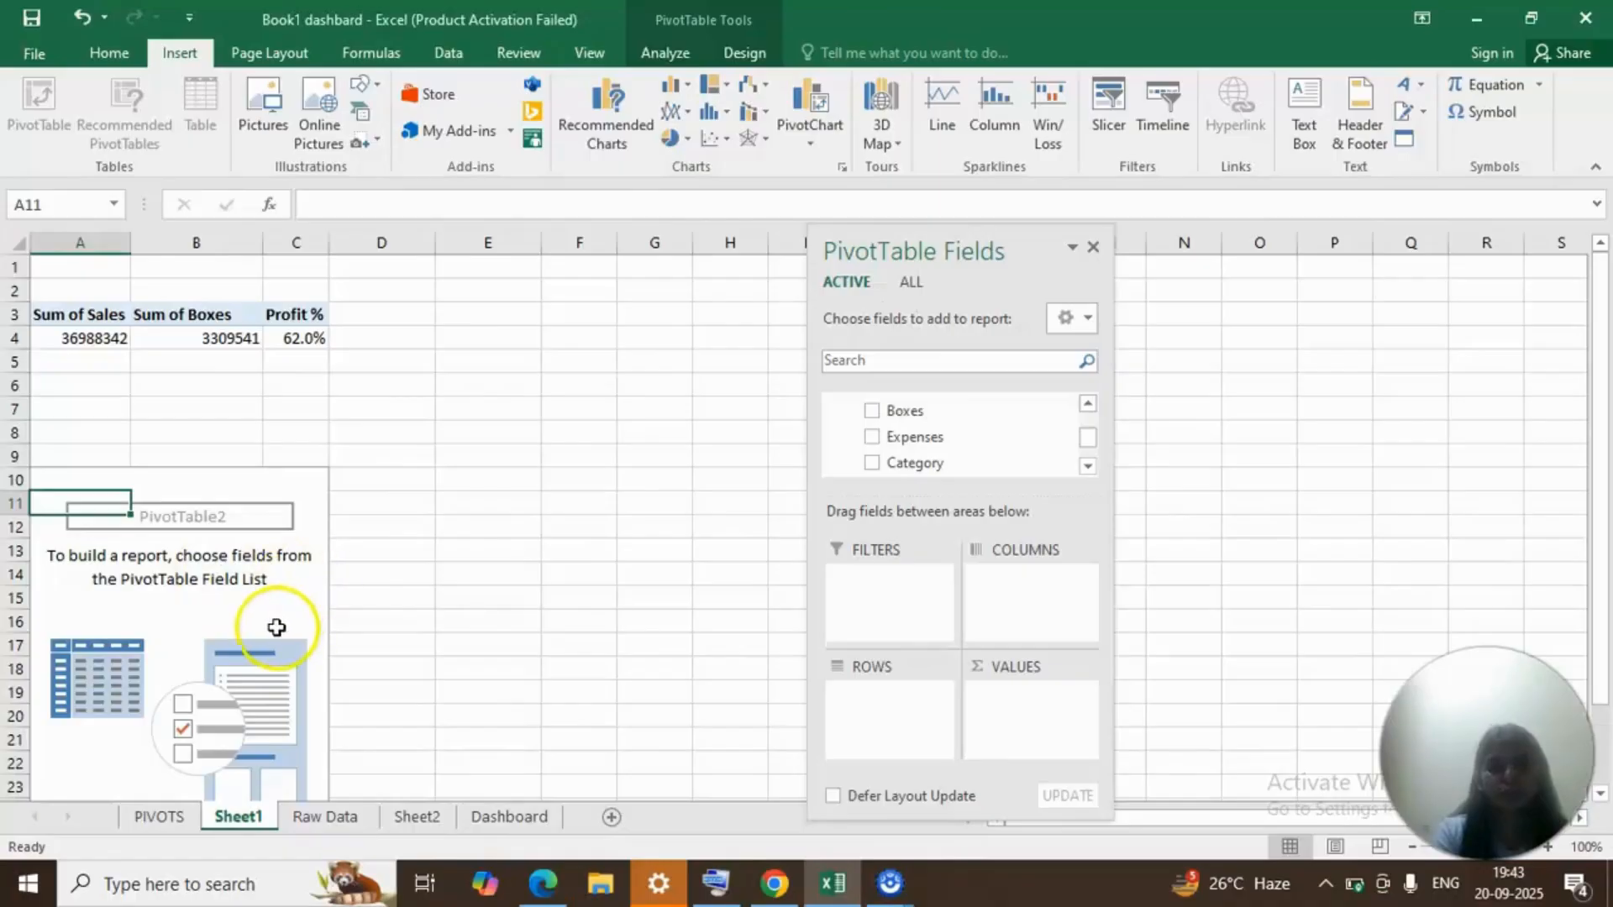
# Add the Product field to the rows of the empty second PivotTable on Sheet1.
pyautogui.click(276, 627)
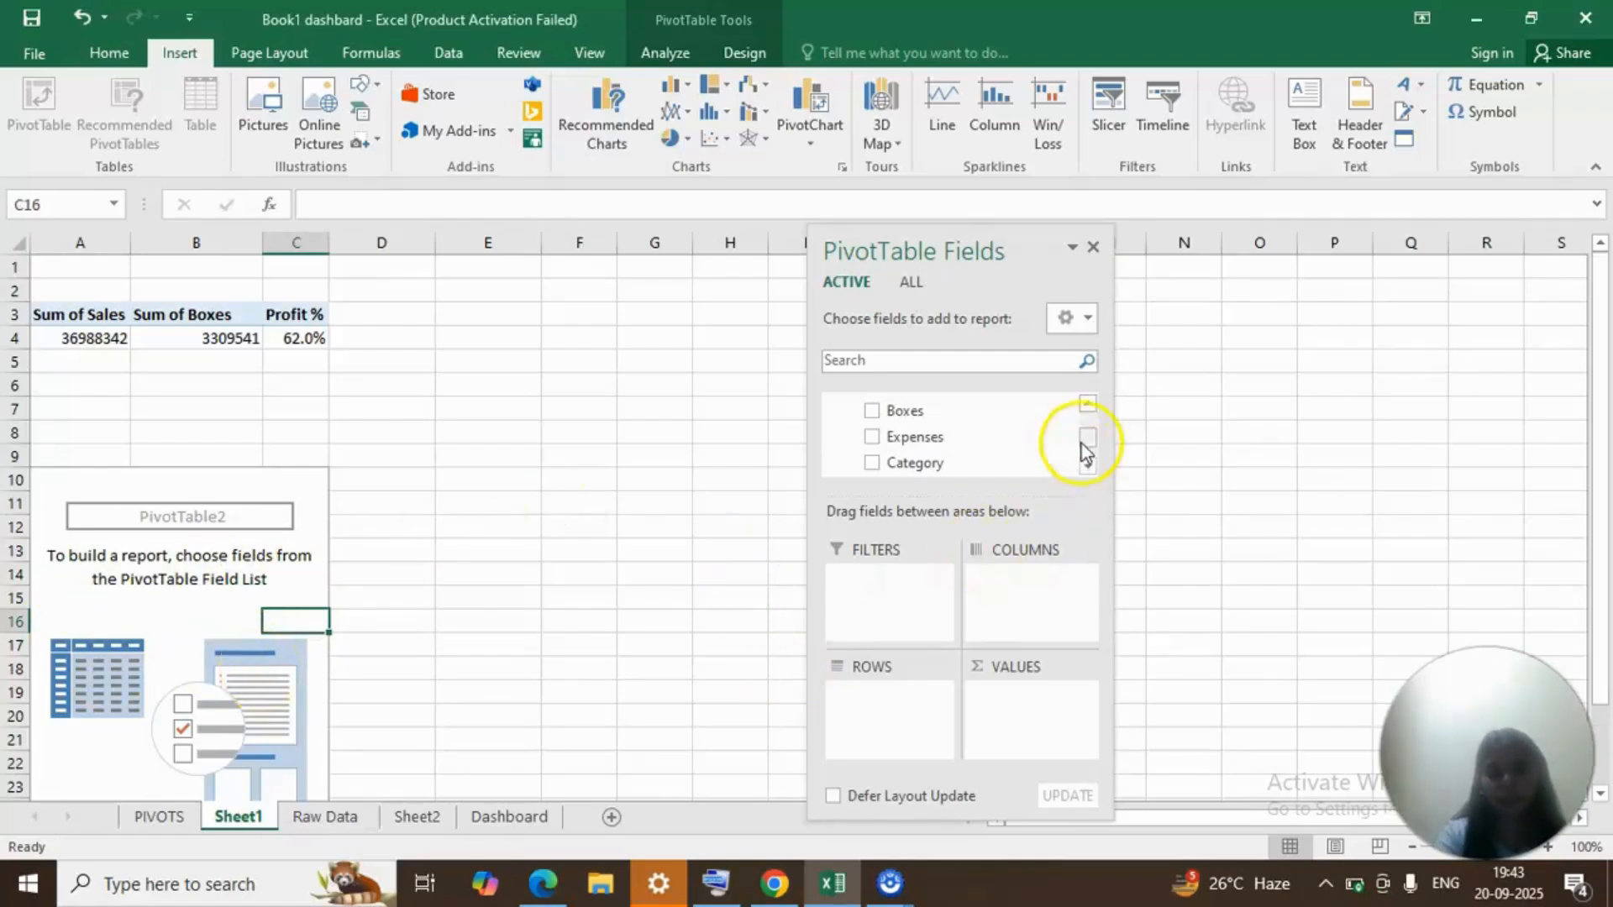
pyautogui.moveTo(1084, 441); pyautogui.dragTo(1087, 425)
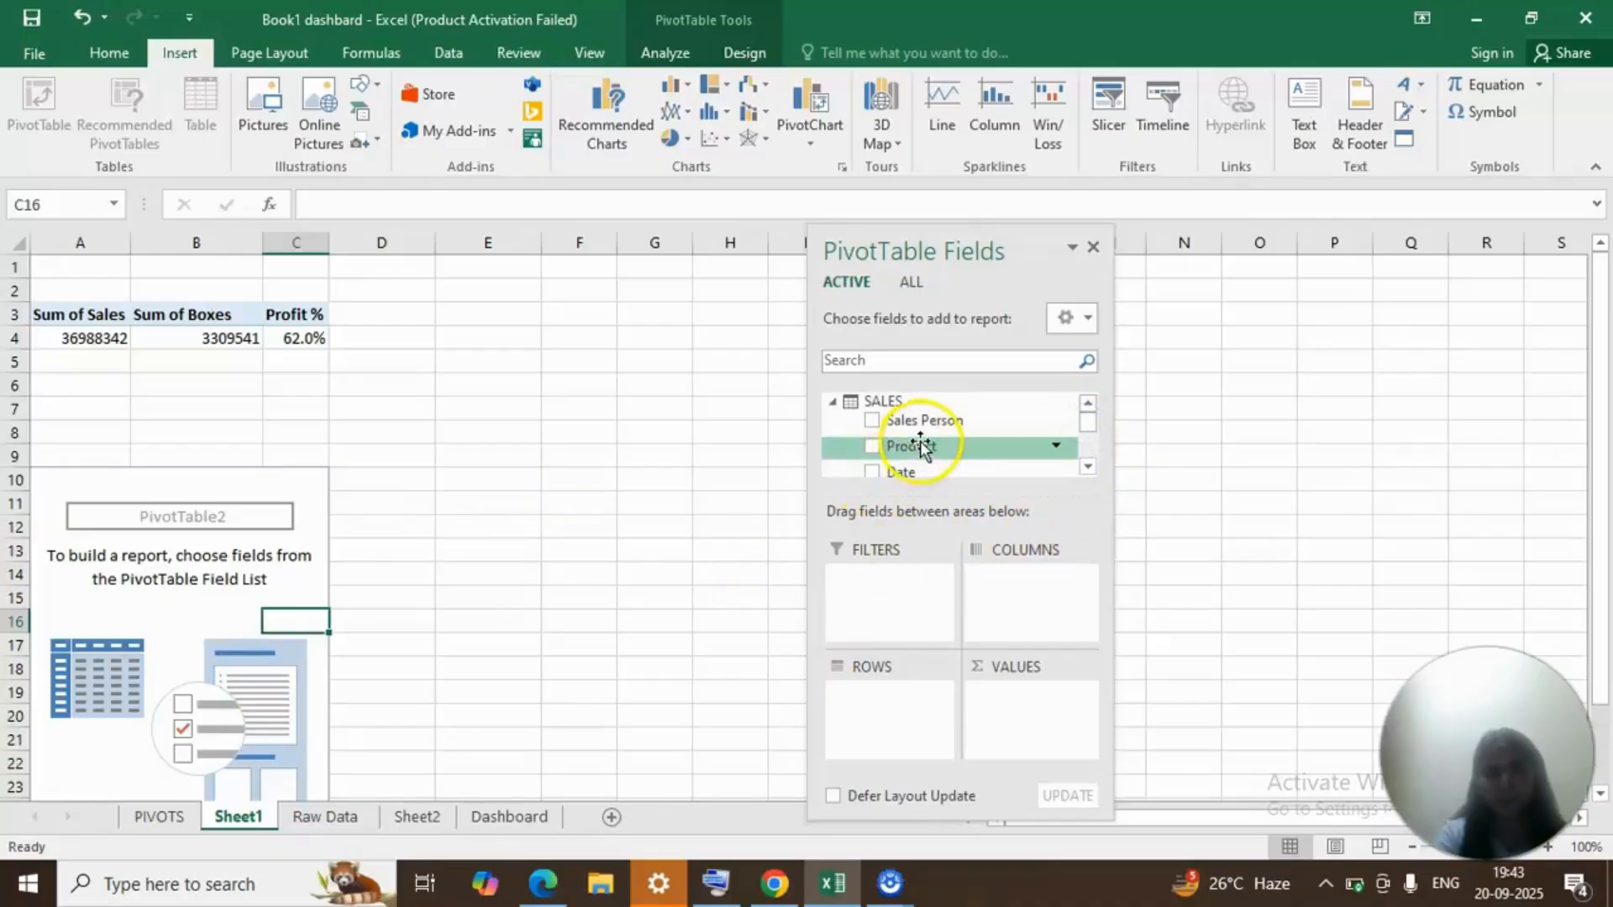
pyautogui.moveTo(921, 442); pyautogui.dragTo(816, 756)
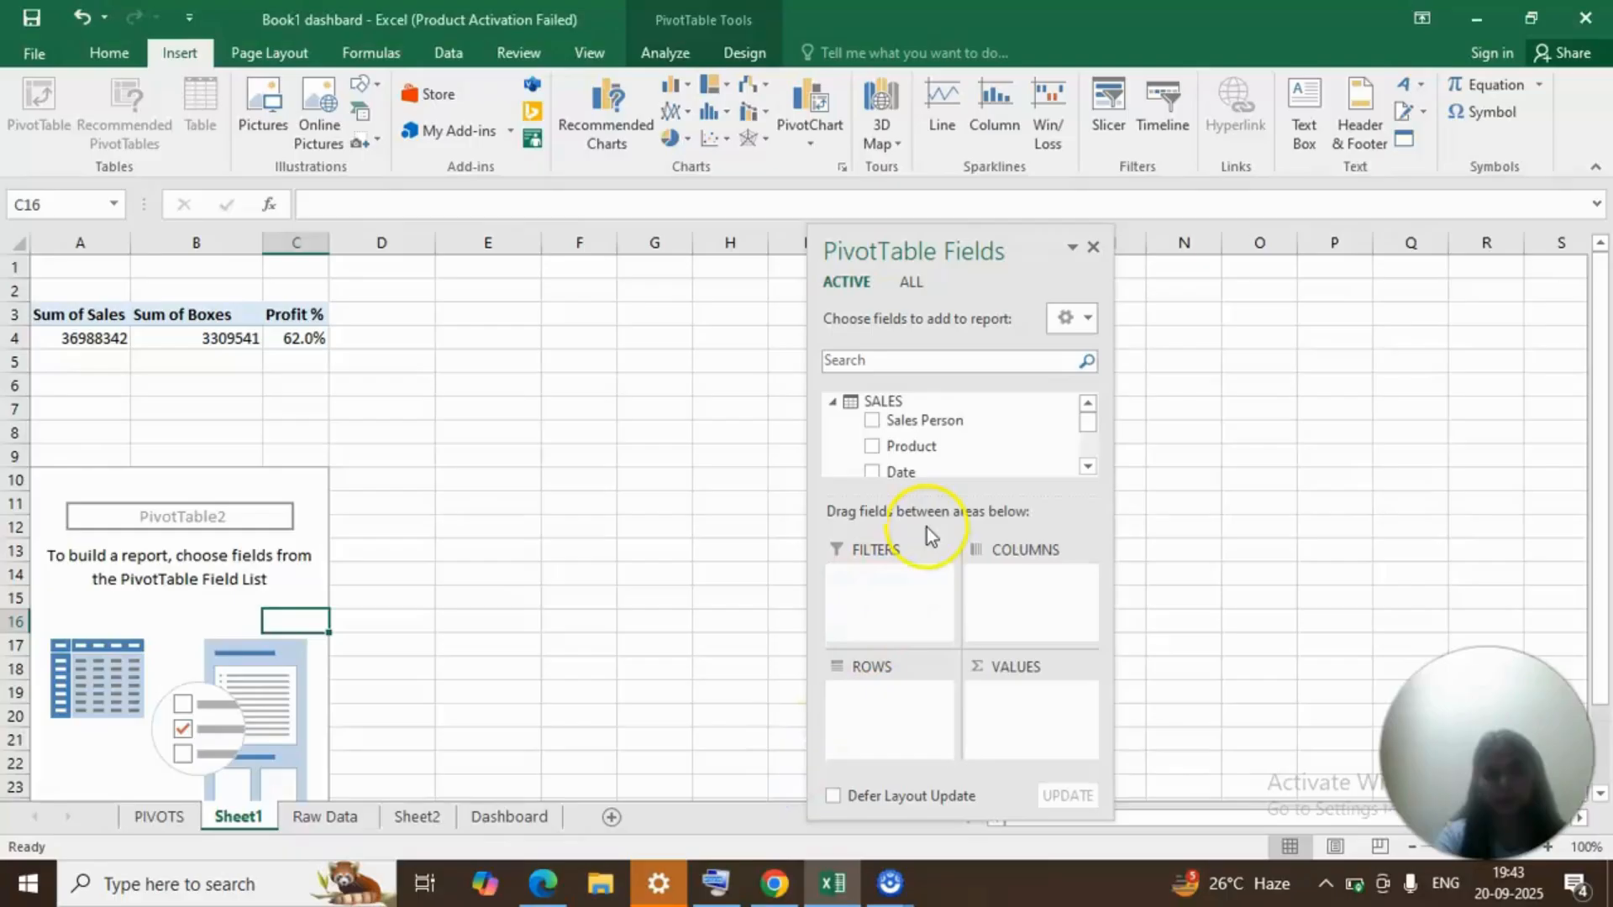
pyautogui.moveTo(924, 446); pyautogui.dragTo(880, 724)
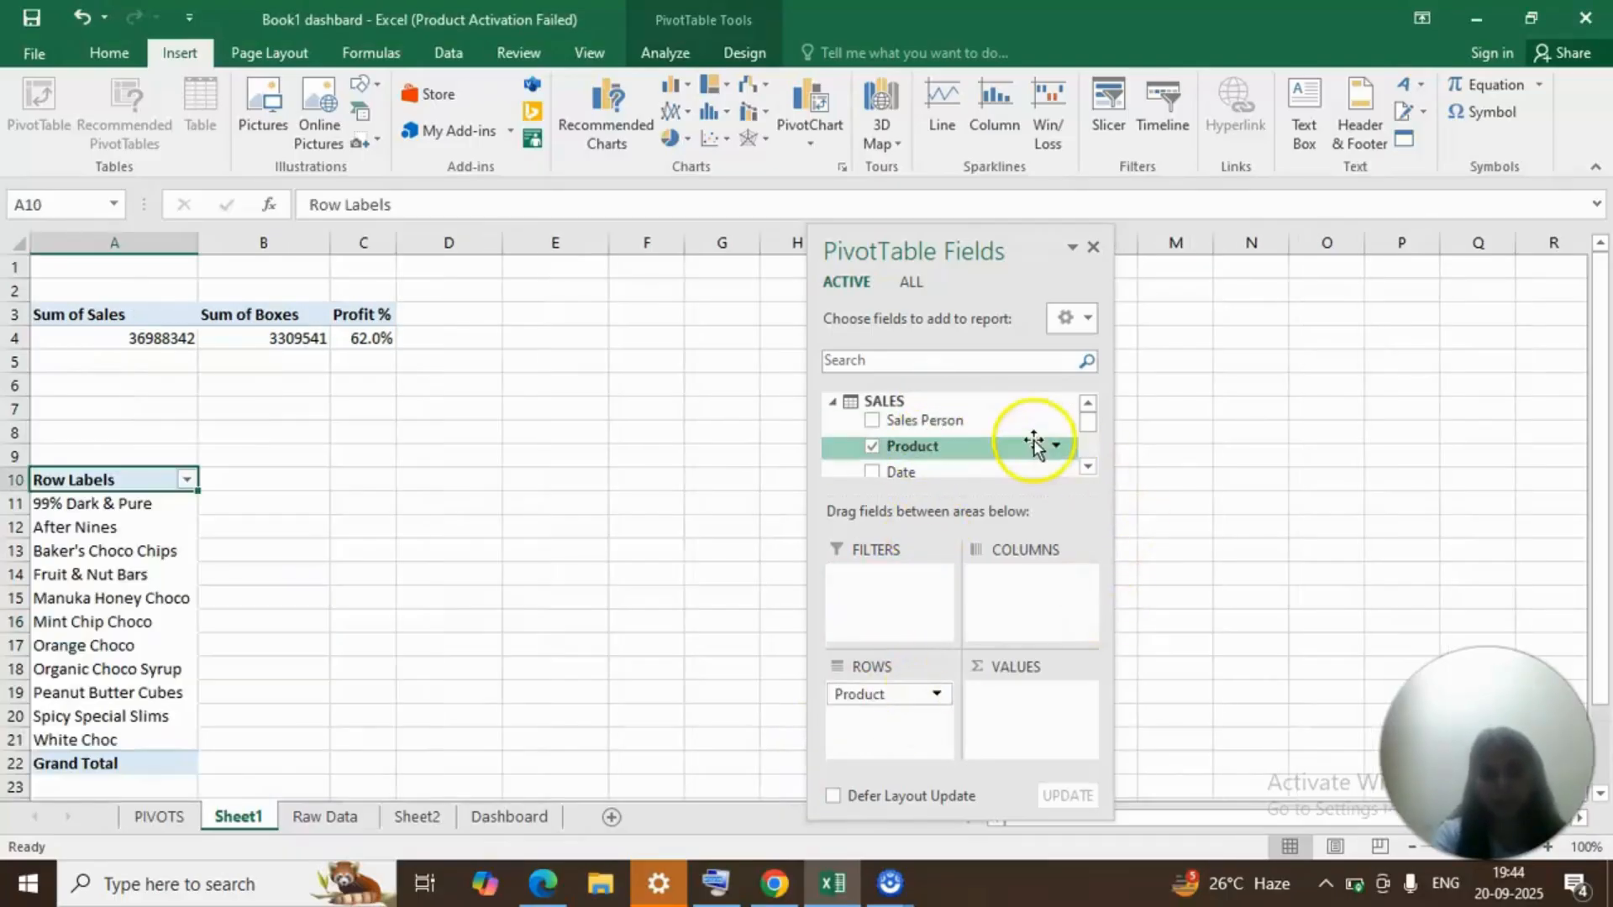
# Add the Sales field to the product PivotTable's values as Sum of Sales.
pyautogui.click(1088, 467)
pyautogui.click(1088, 466)
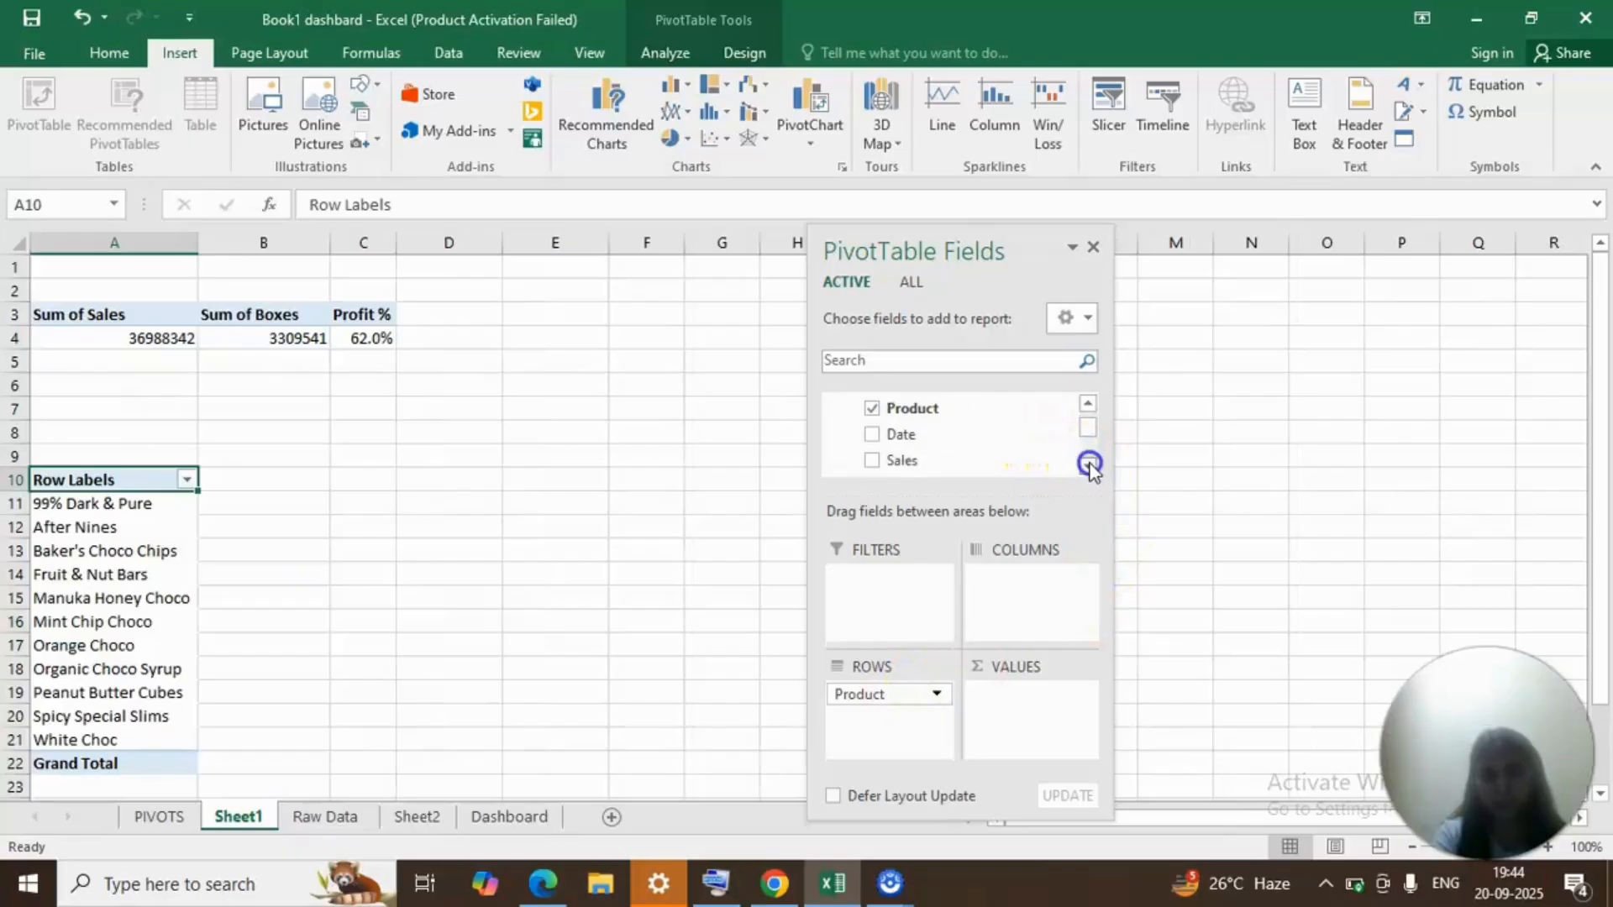
pyautogui.click(1089, 467)
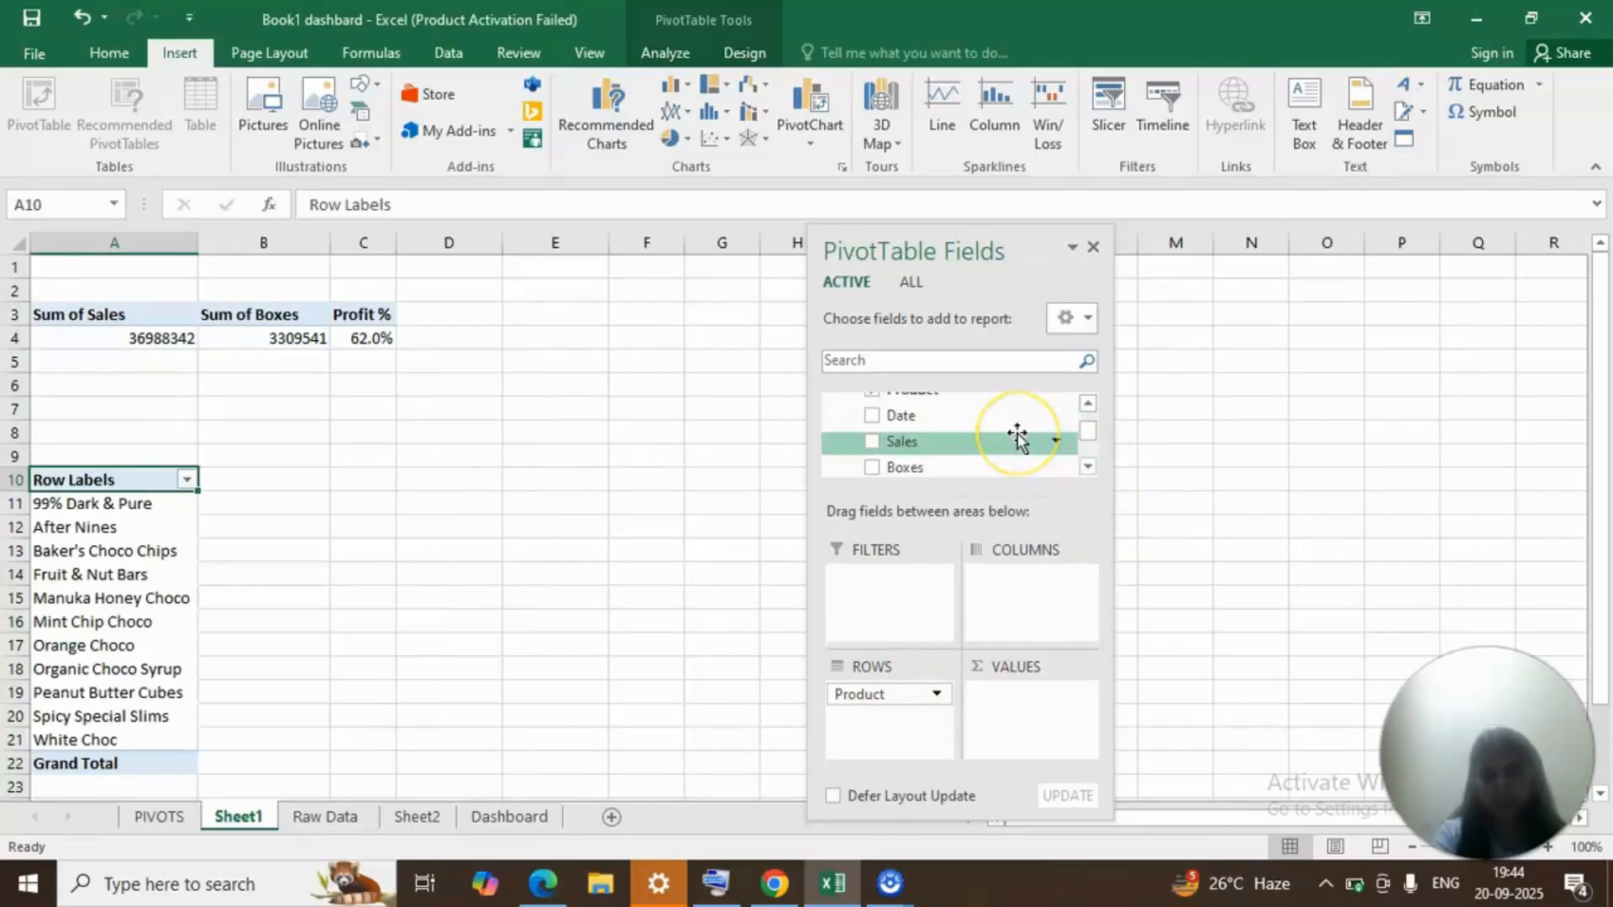
pyautogui.moveTo(1017, 436); pyautogui.dragTo(1044, 680)
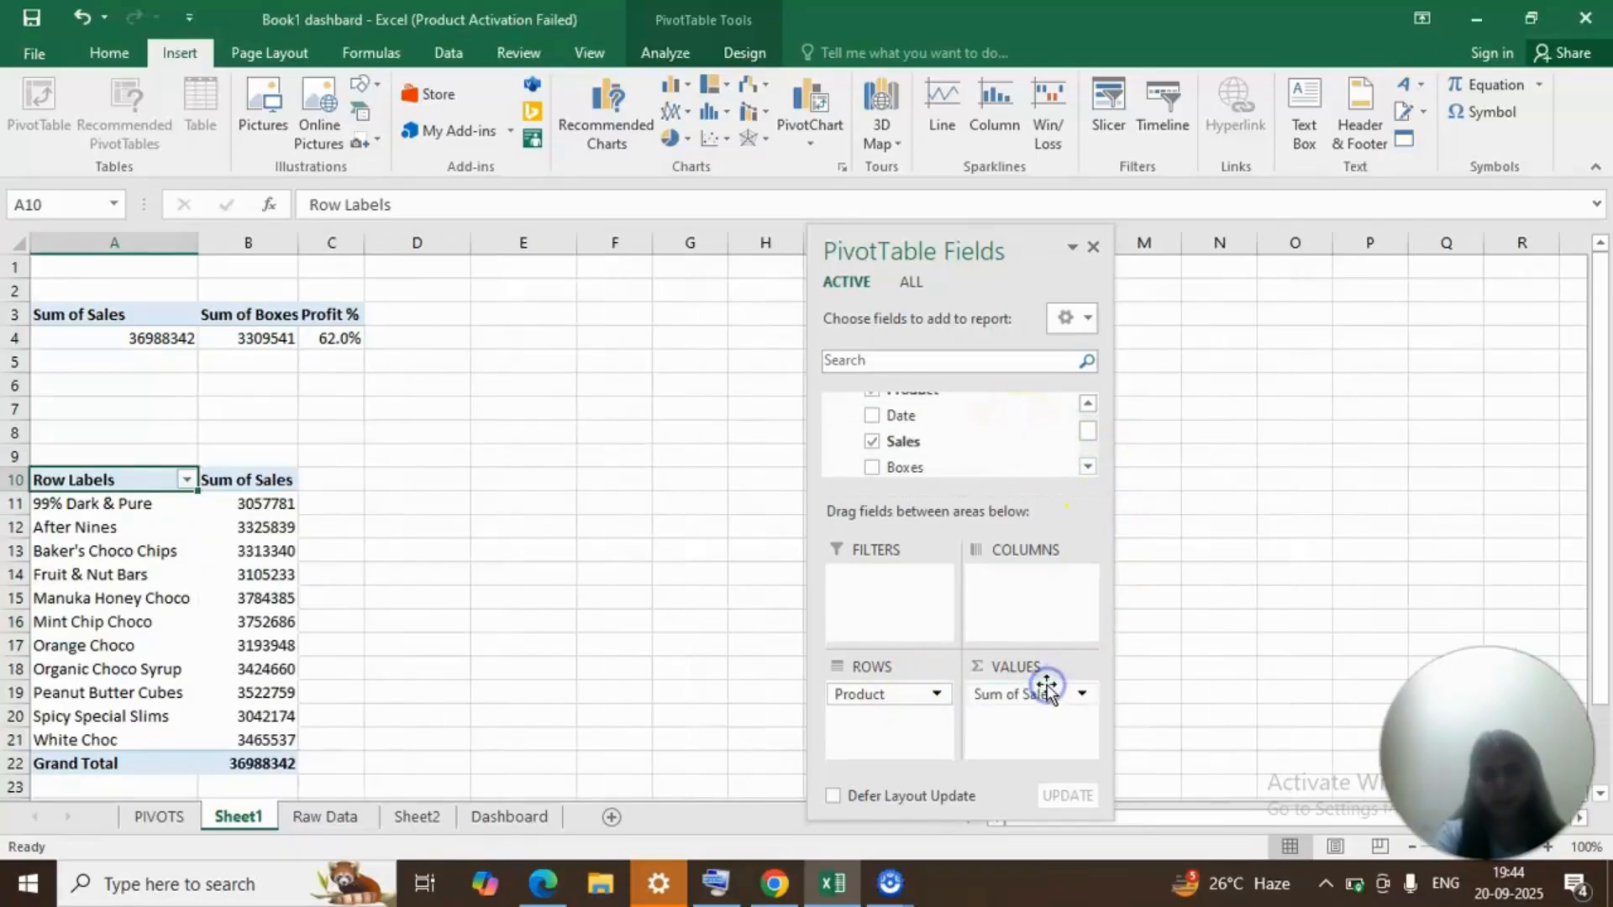
# Add the Total Profit measure to the product PivotTable's values below Sum of Sales.
pyautogui.click(1091, 467)
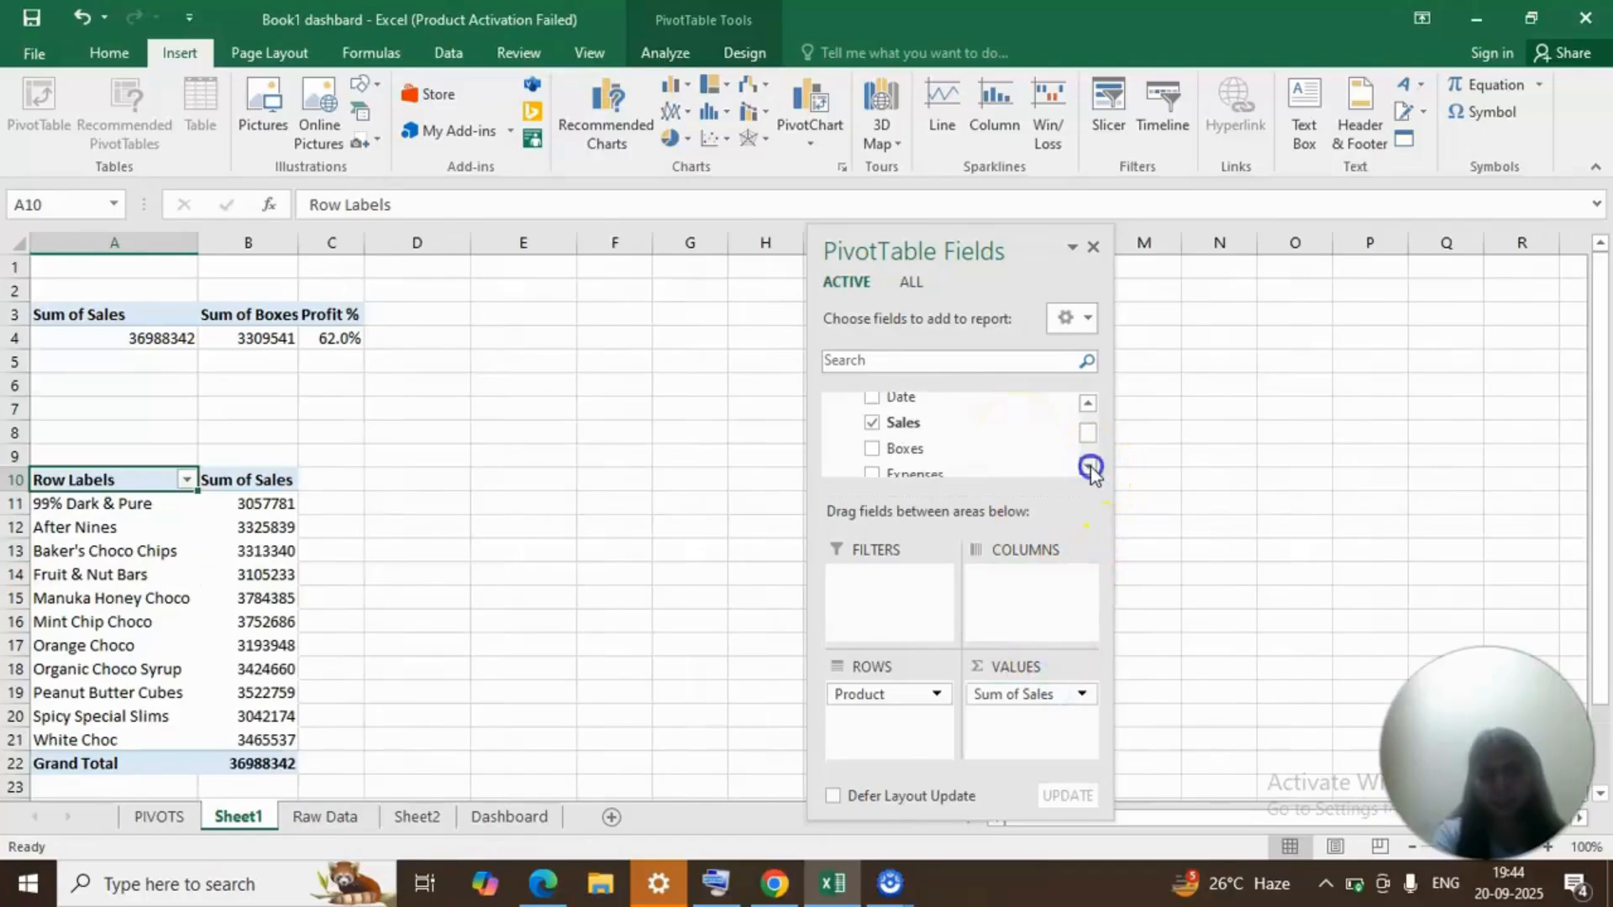
pyautogui.click(1090, 467)
pyautogui.click(1090, 467)
pyautogui.click(1091, 467)
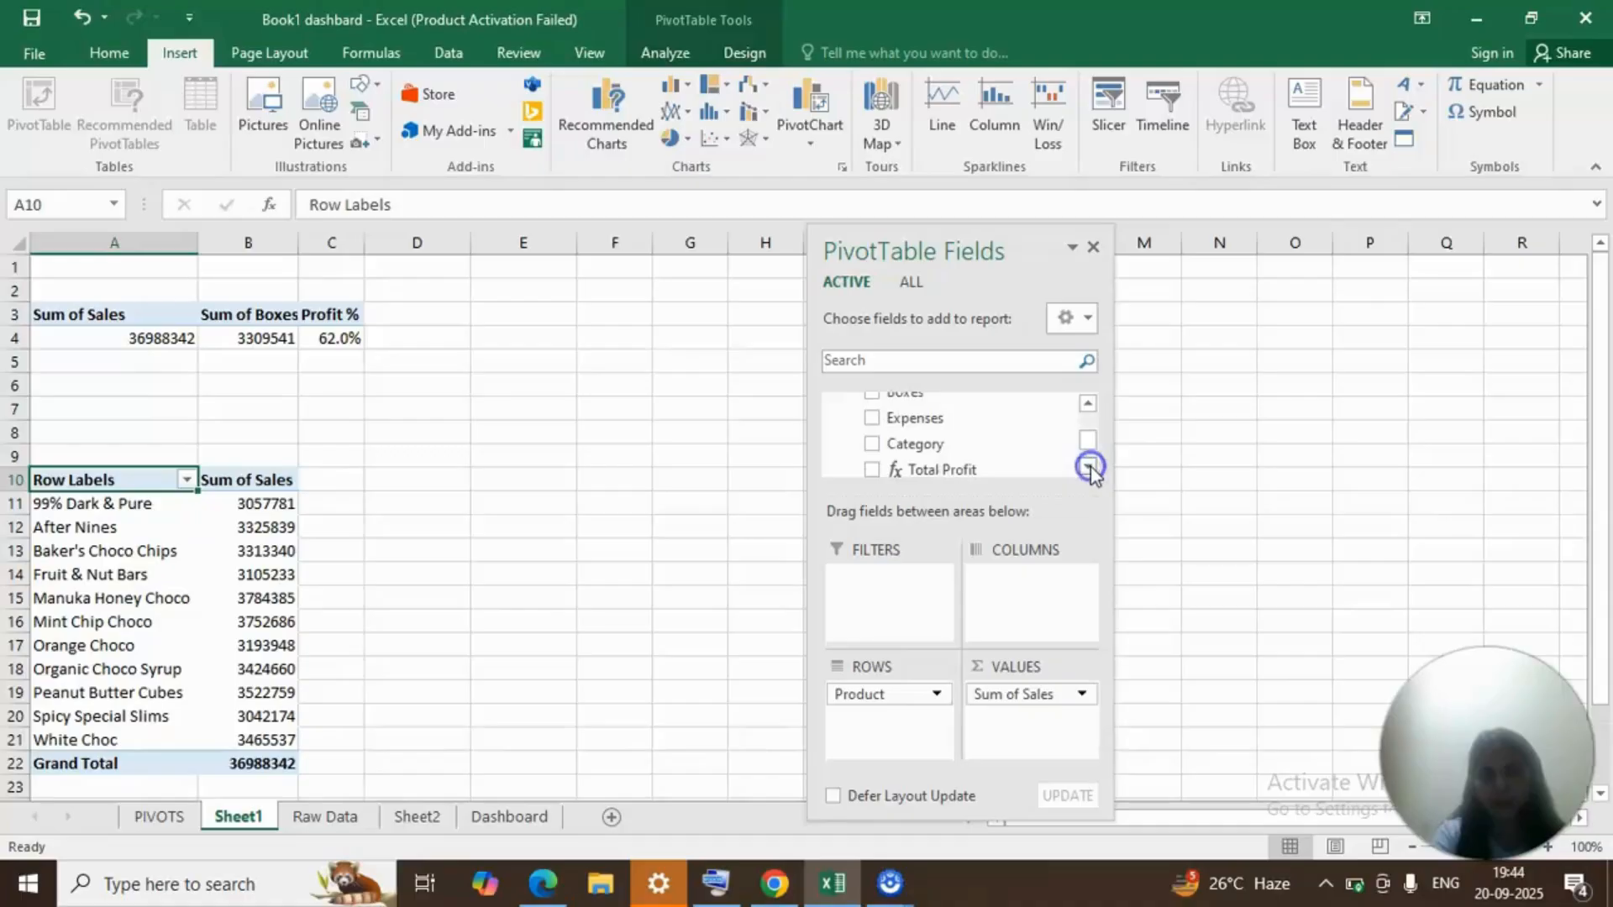
pyautogui.click(1090, 468)
pyautogui.moveTo(1067, 473); pyautogui.dragTo(1055, 735)
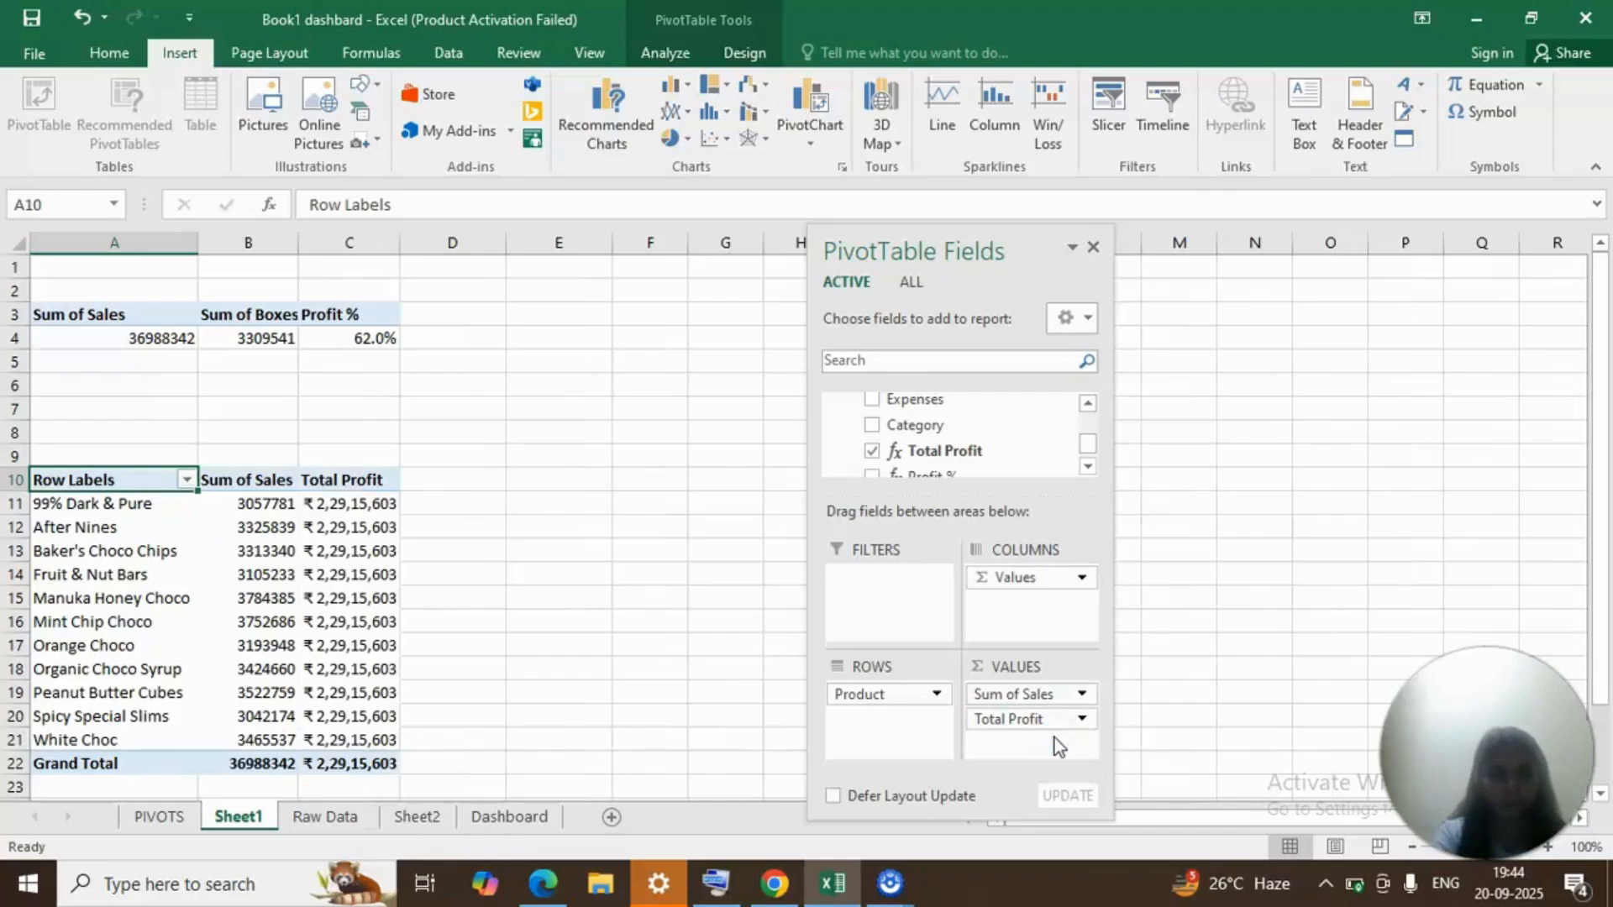
# Add the Category field as a slicer for the product PivotTable.
pyautogui.scroll(-2, 299, 551)
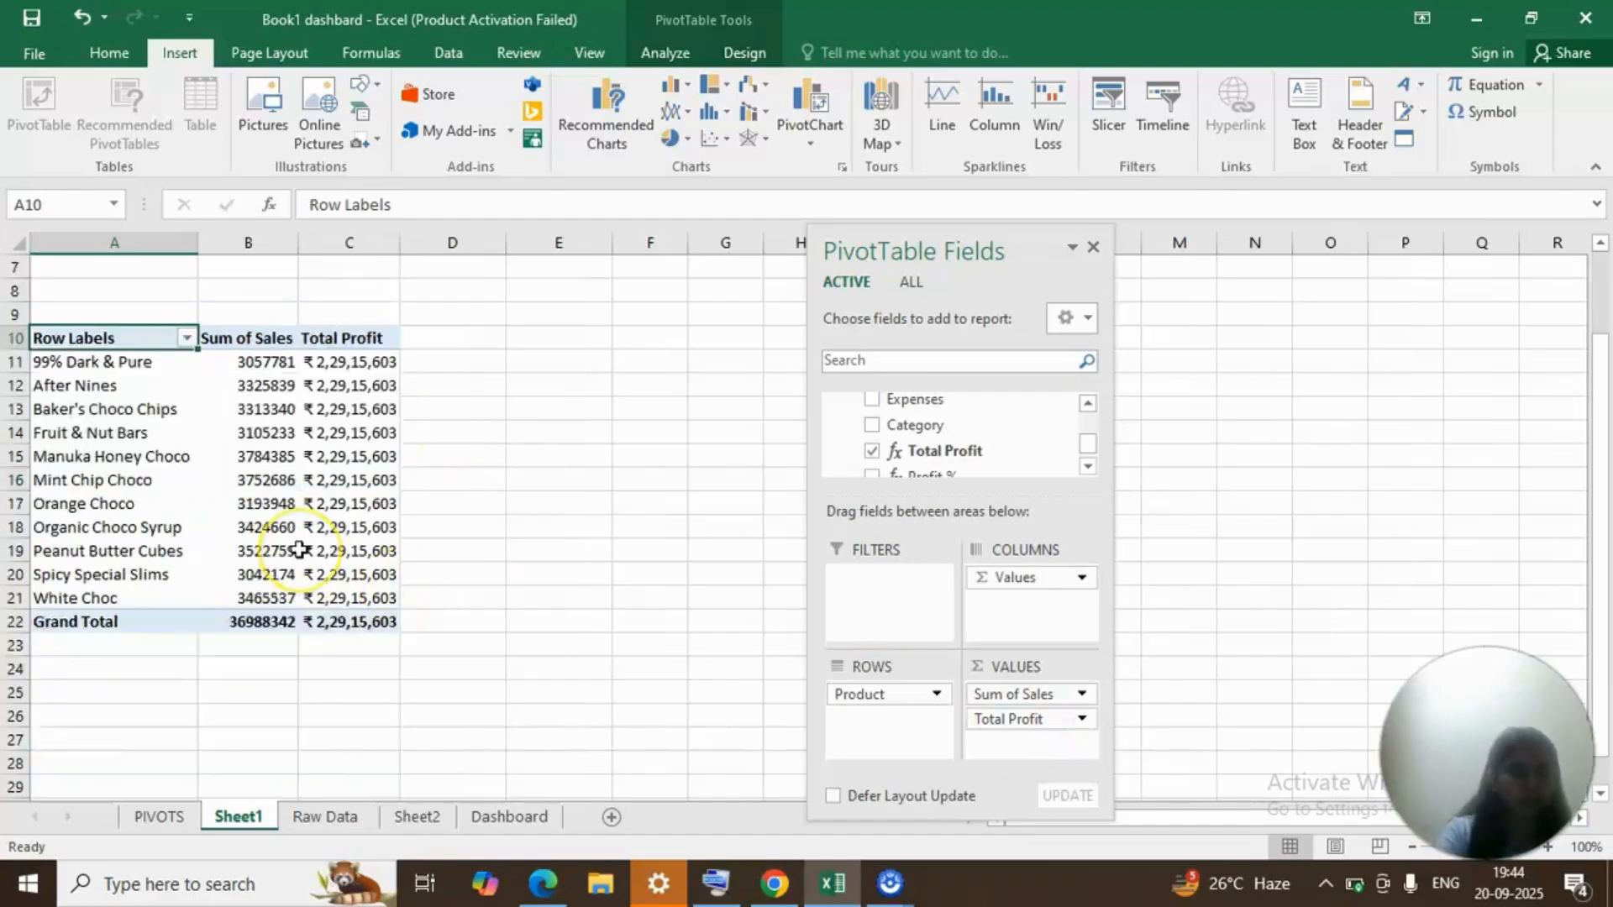
pyautogui.scroll(2, 299, 550)
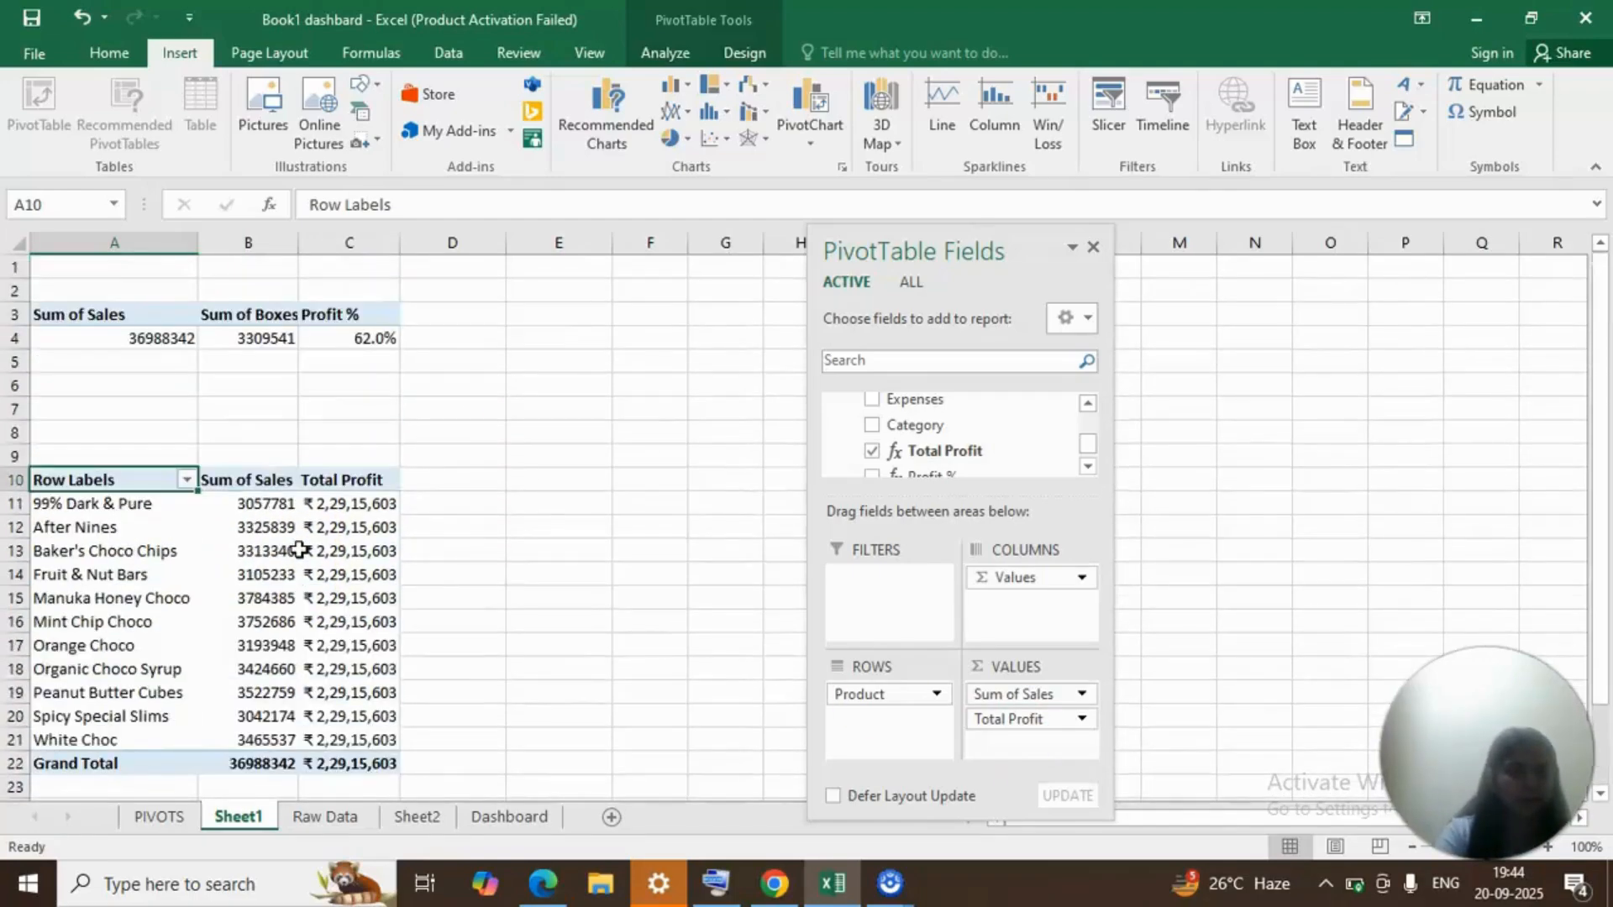
pyautogui.click(137, 561)
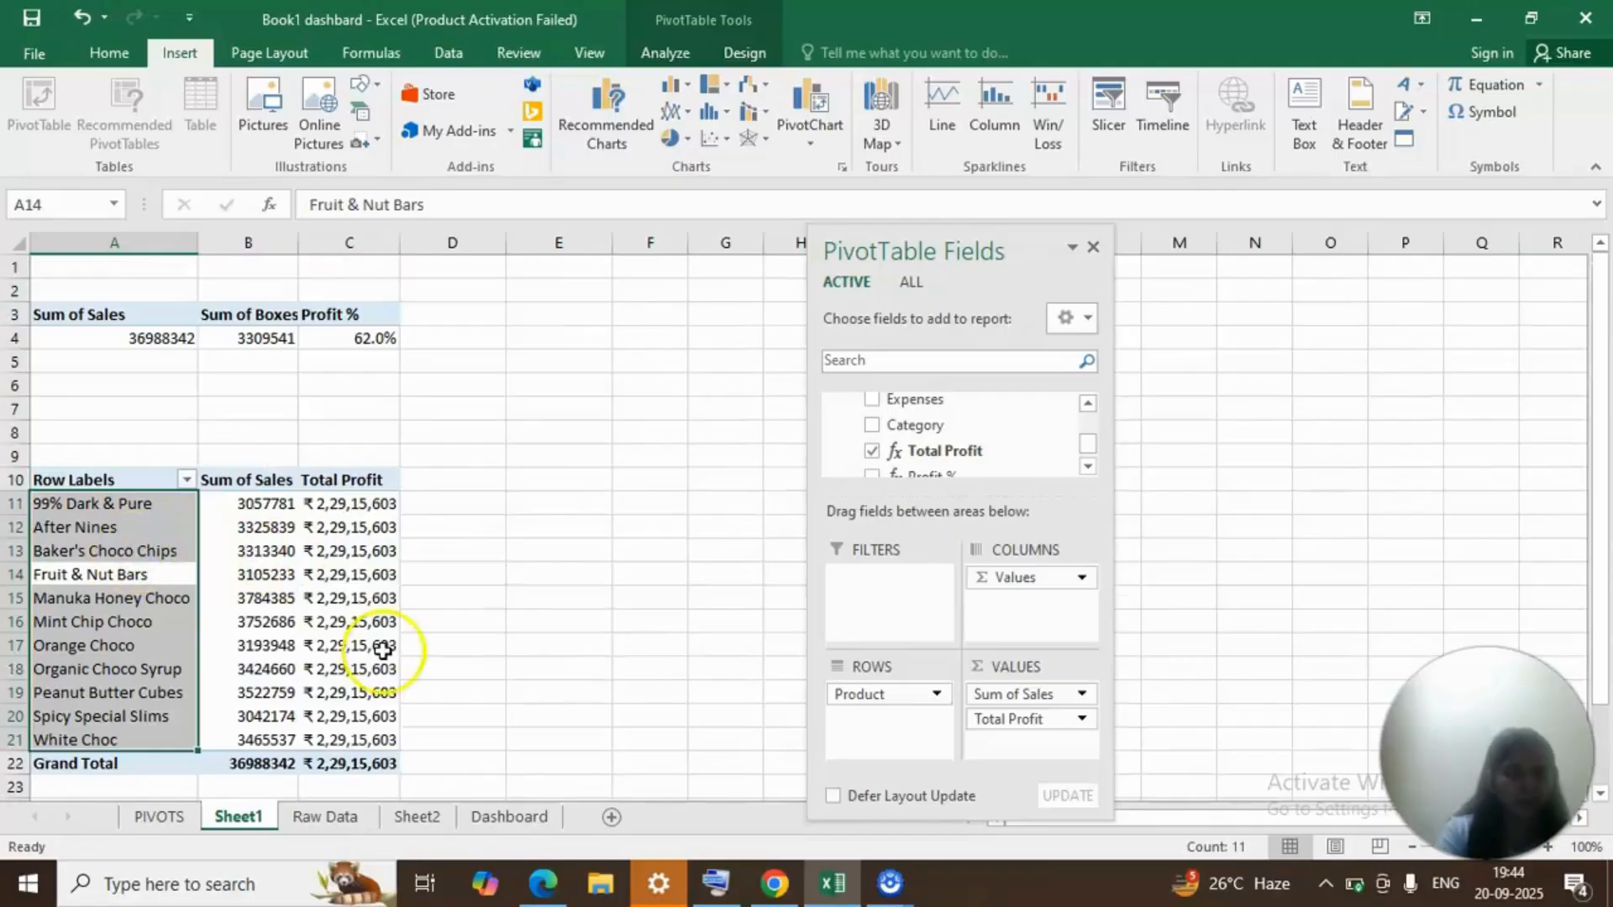
pyautogui.moveTo(1090, 446); pyautogui.dragTo(1091, 441)
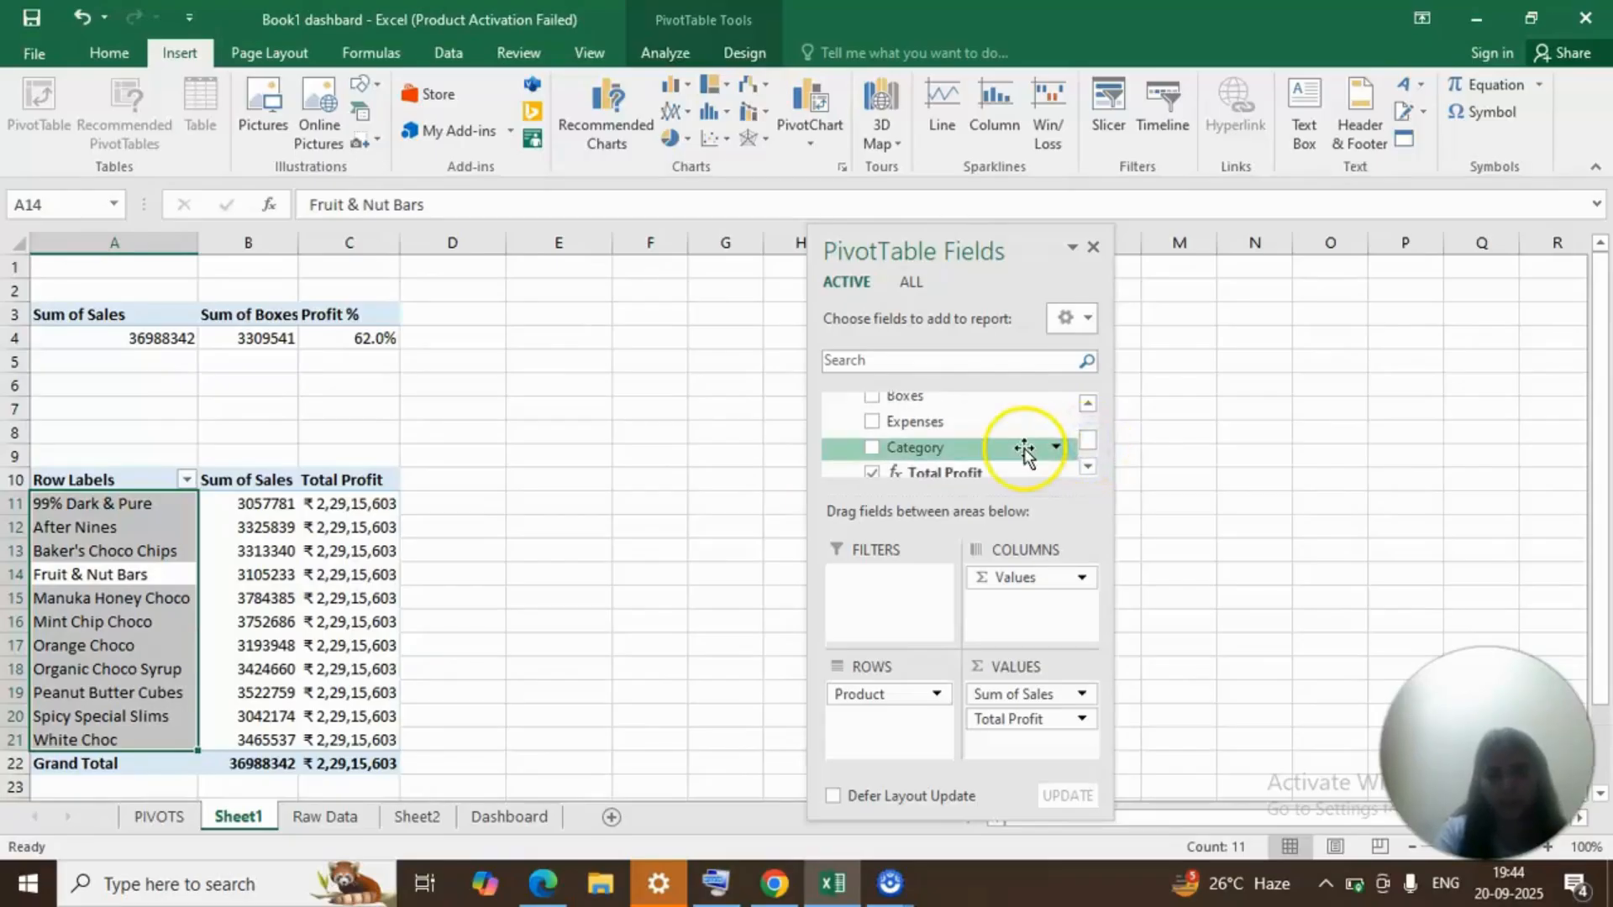
pyautogui.click(1055, 449)
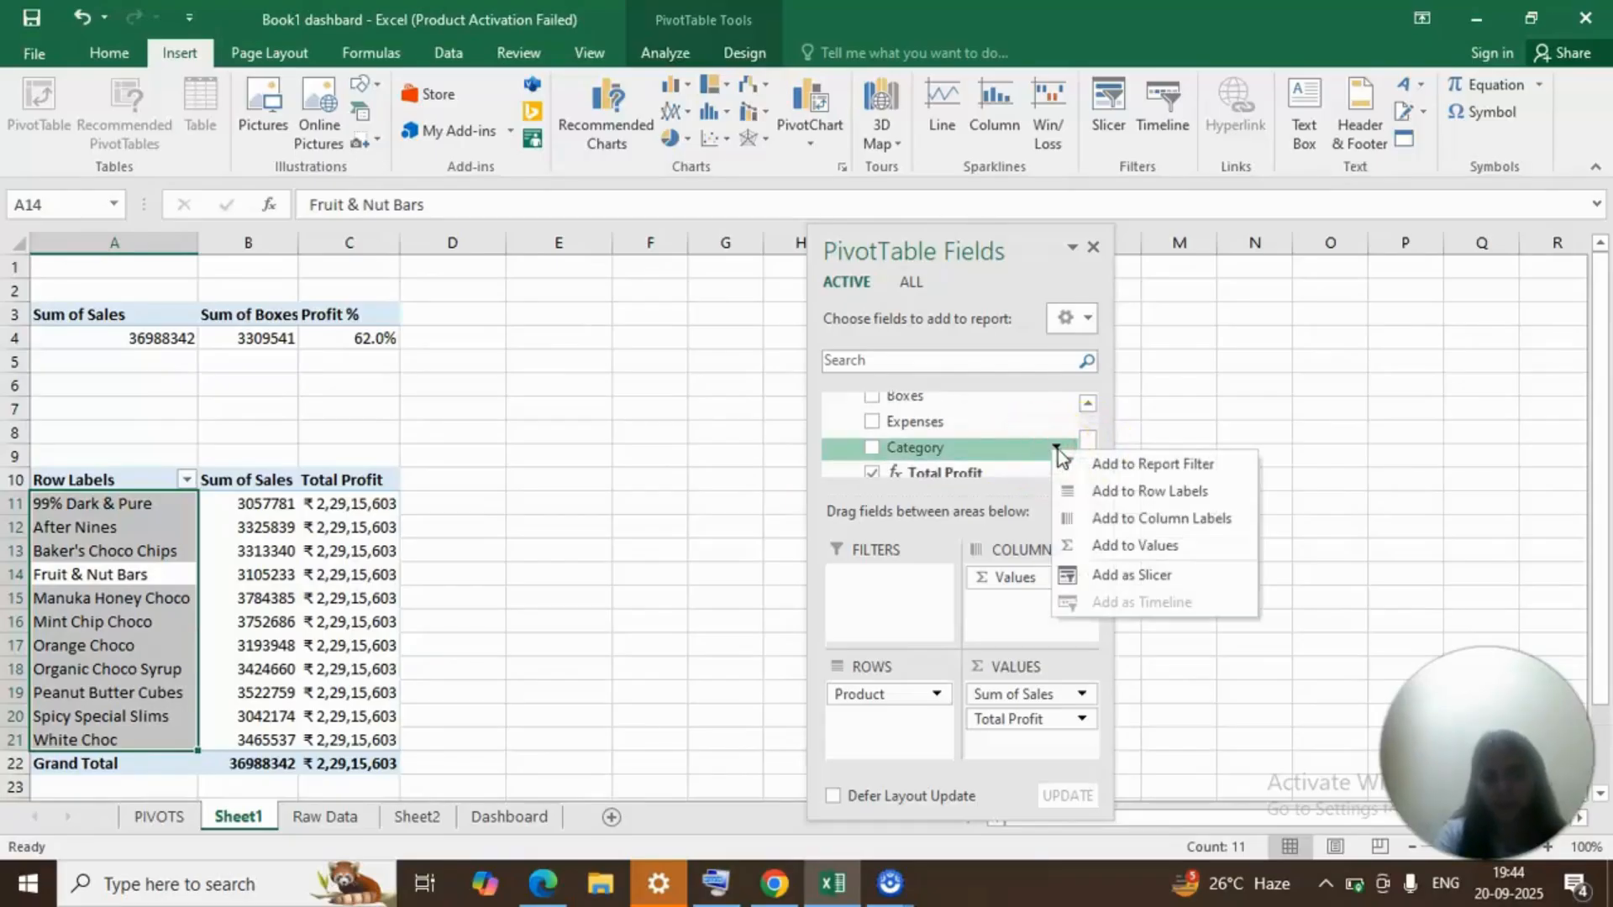
pyautogui.click(1208, 570)
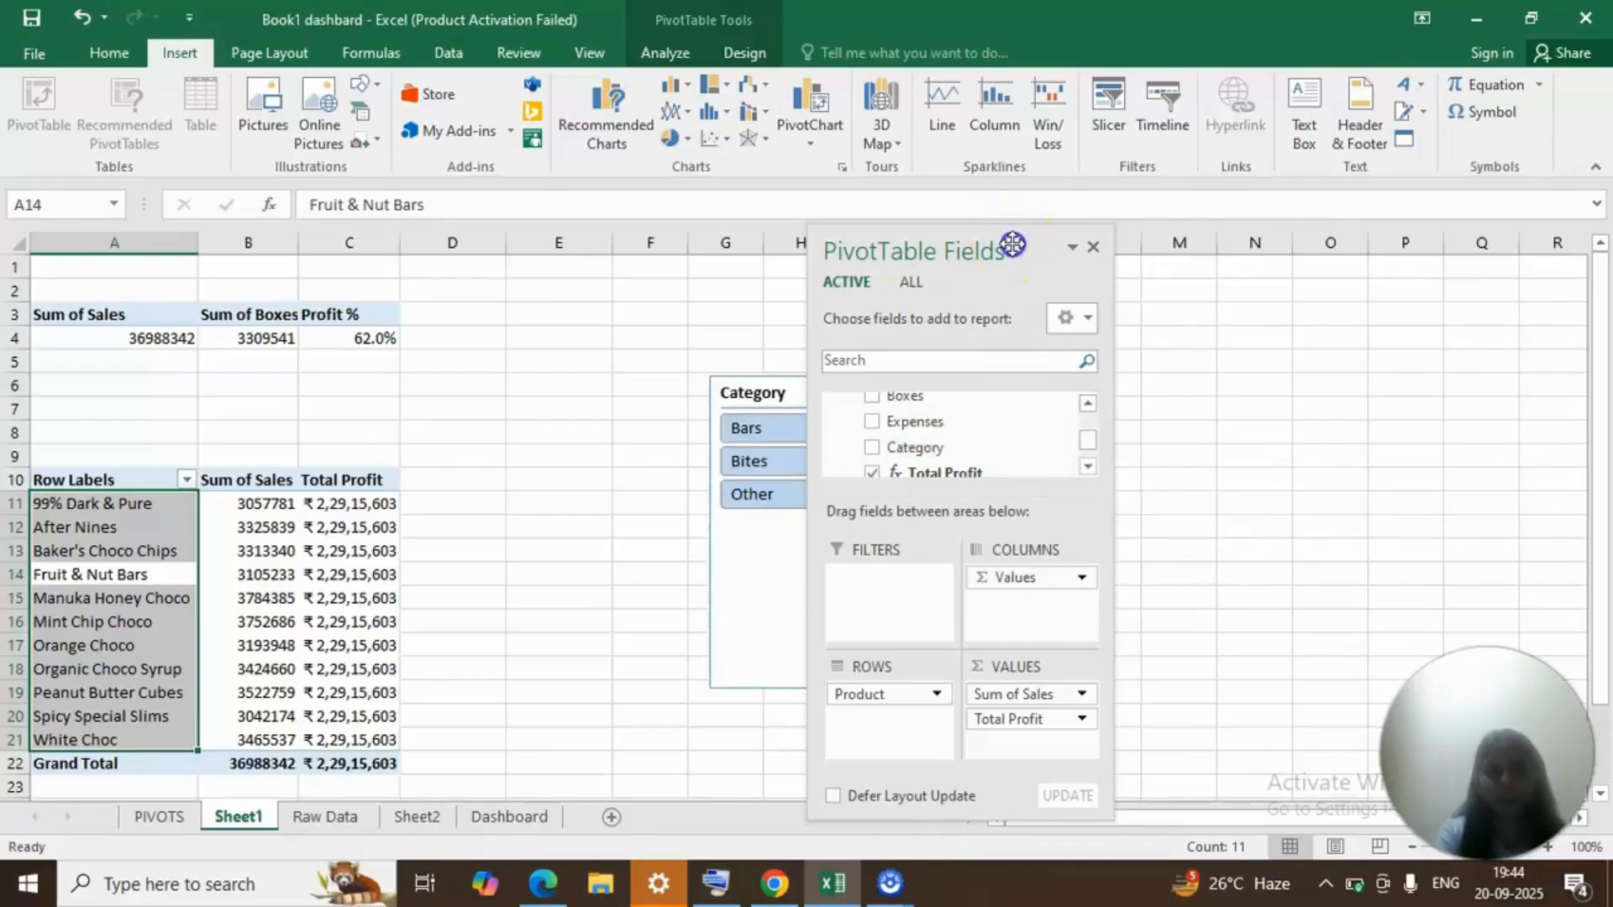
# Move the field list clear of the Category slicer and filter the product PivotTable to Bars.
pyautogui.moveTo(1012, 244); pyautogui.dragTo(1243, 318)
pyautogui.click(827, 457)
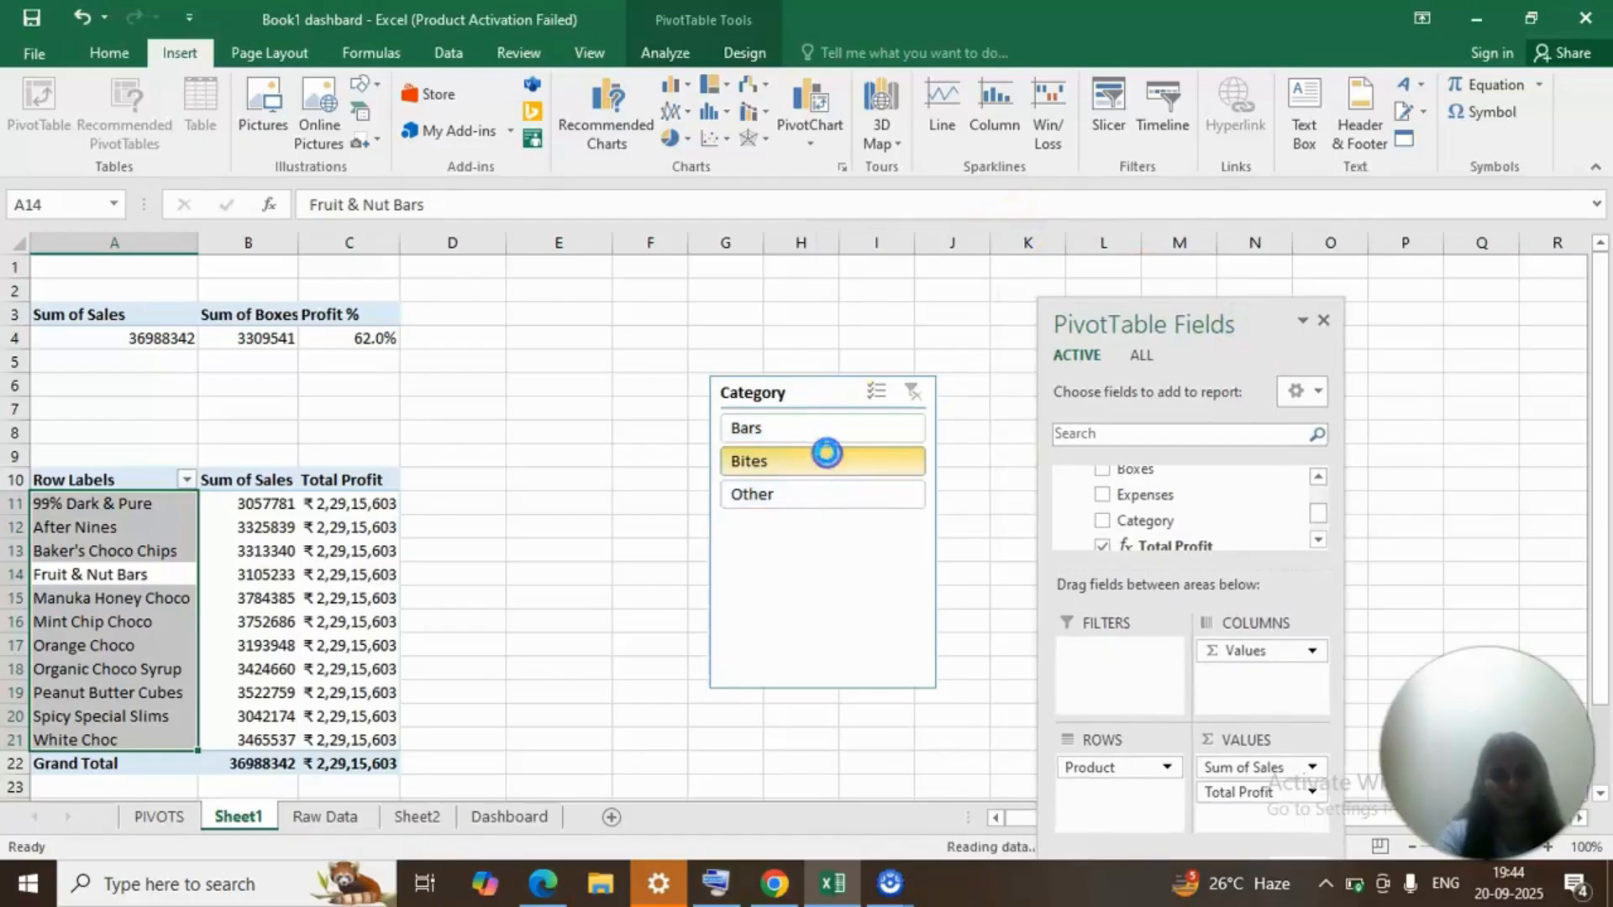
pyautogui.click(808, 430)
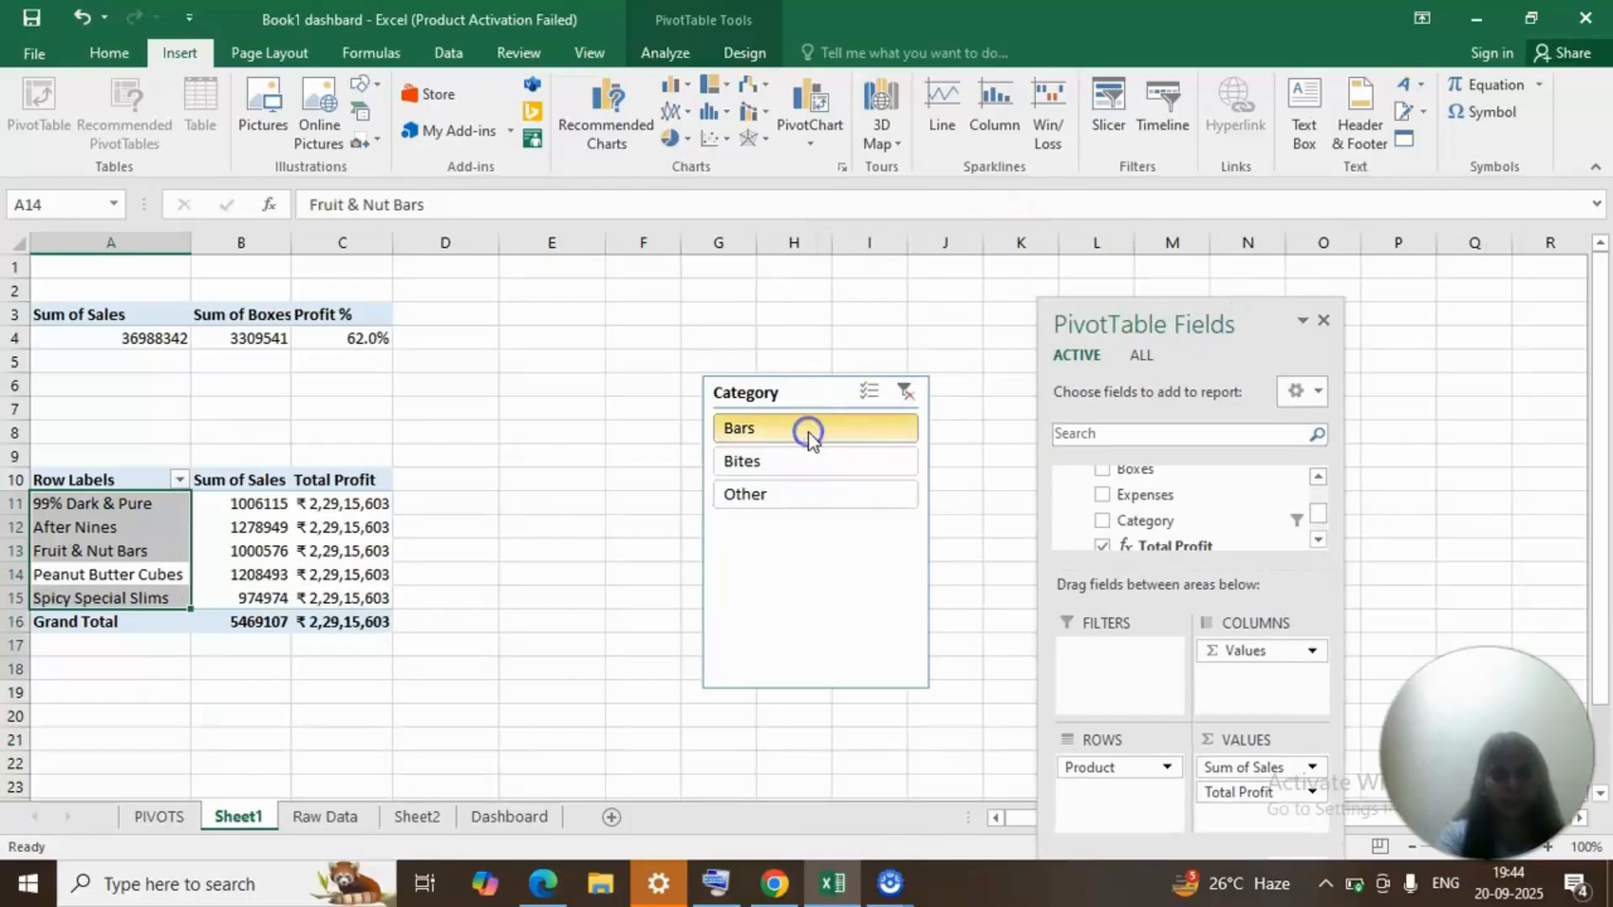
# Switch the Category slicer to Bites and finally to Other for the product PivotTable.
pyautogui.click(793, 471)
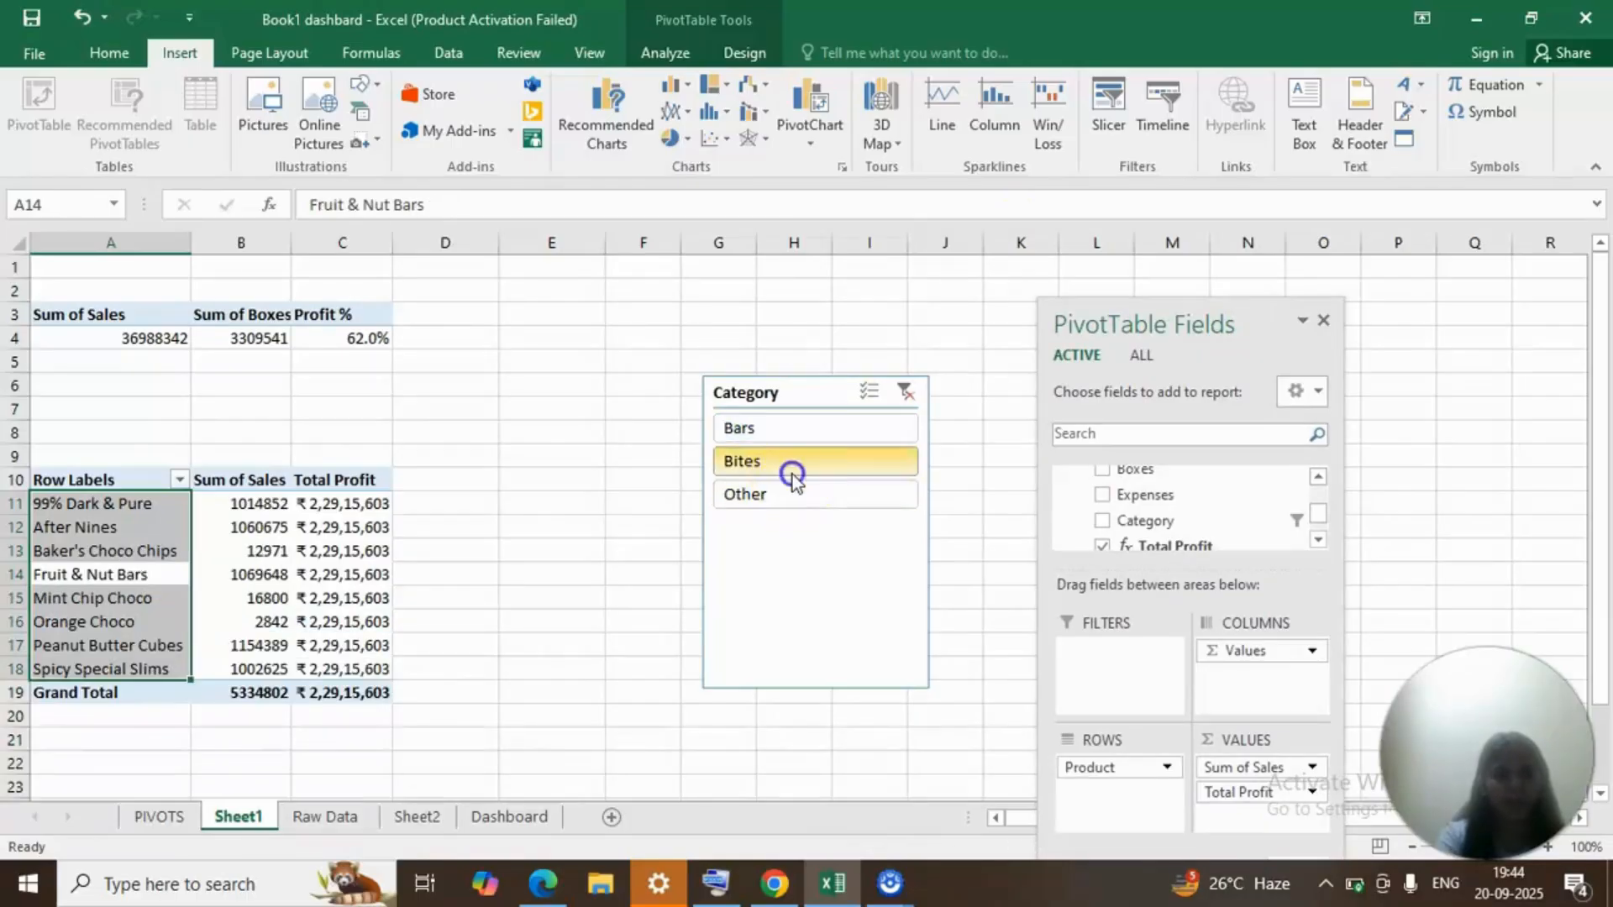
pyautogui.click(792, 501)
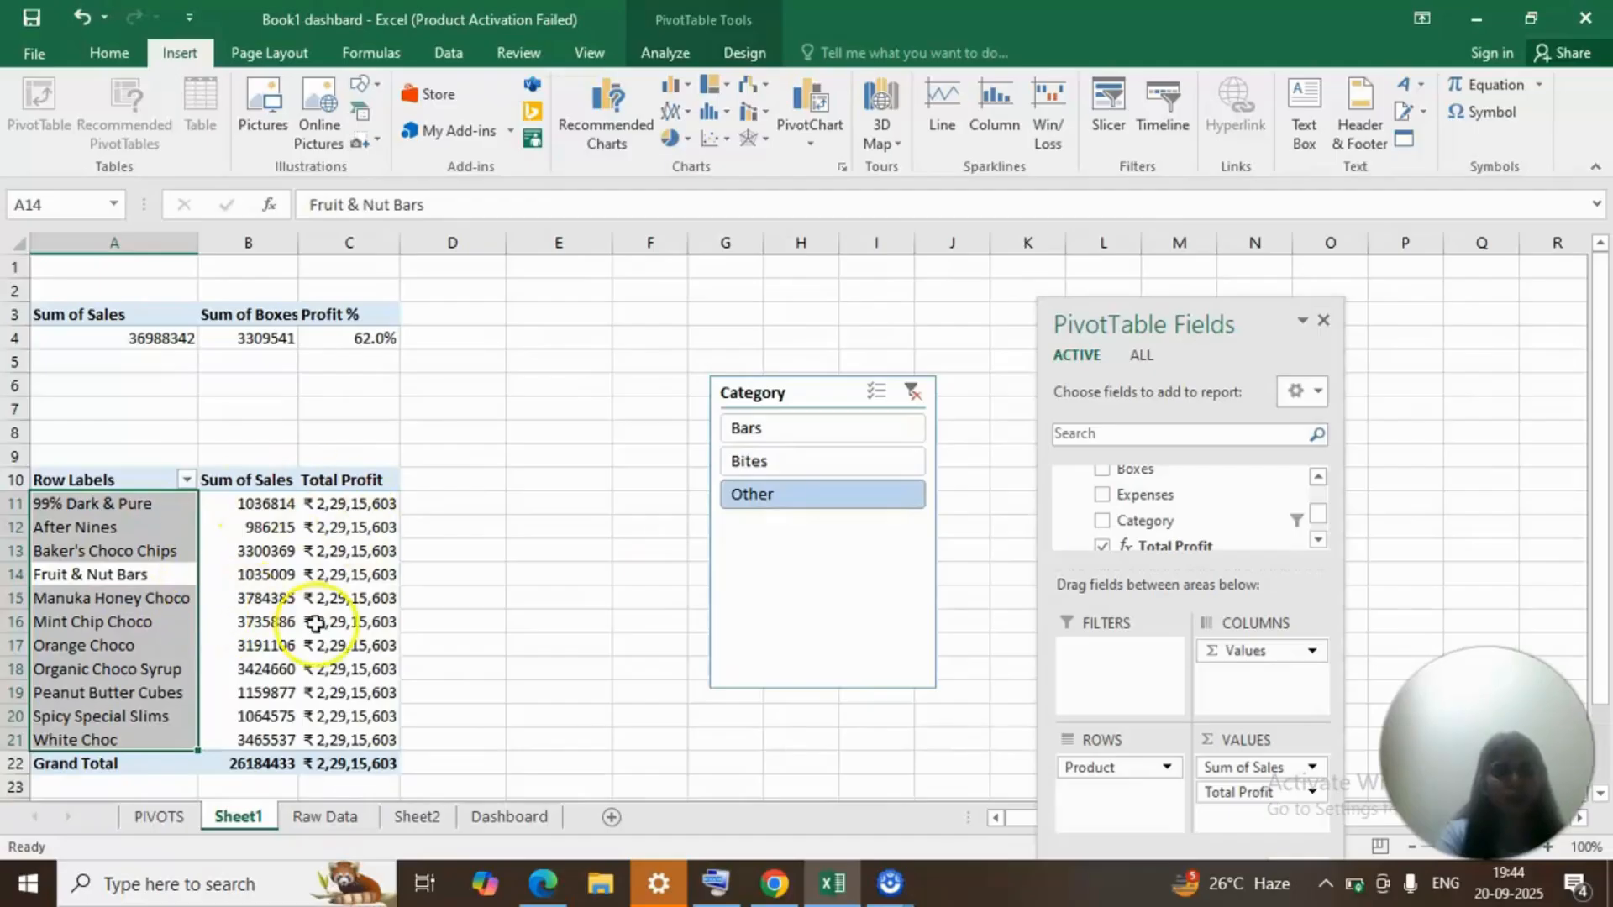
pyautogui.moveTo(204, 582)
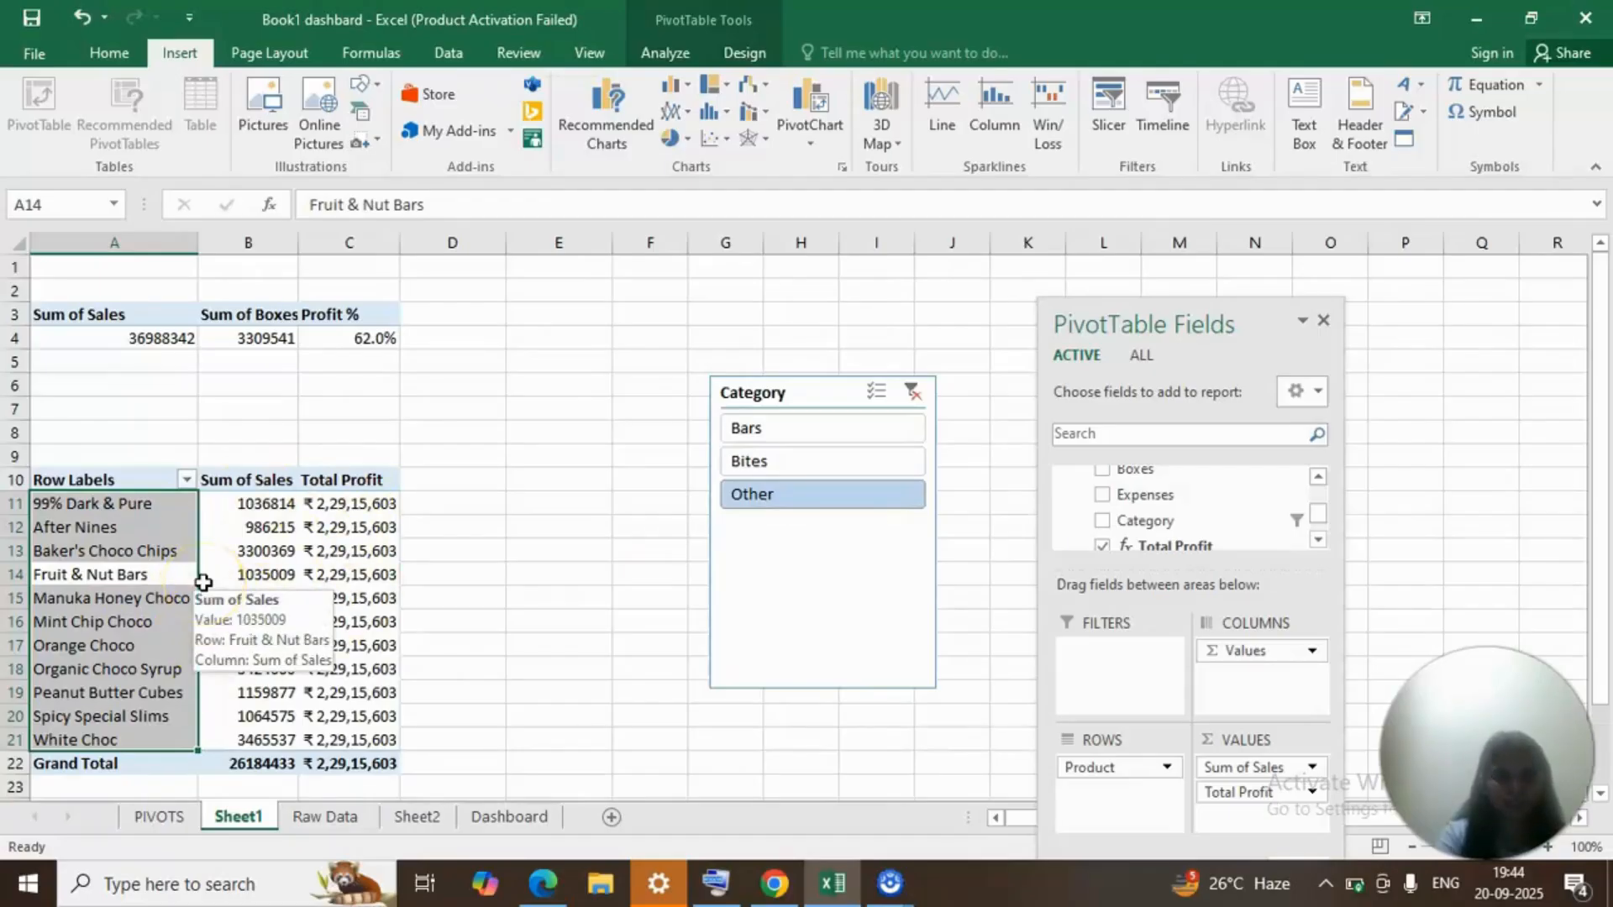
# Apply a Top 10 filter to the Product row labels, showing the top 5 items by Sum of Sales.
pyautogui.rightClick(125, 651)
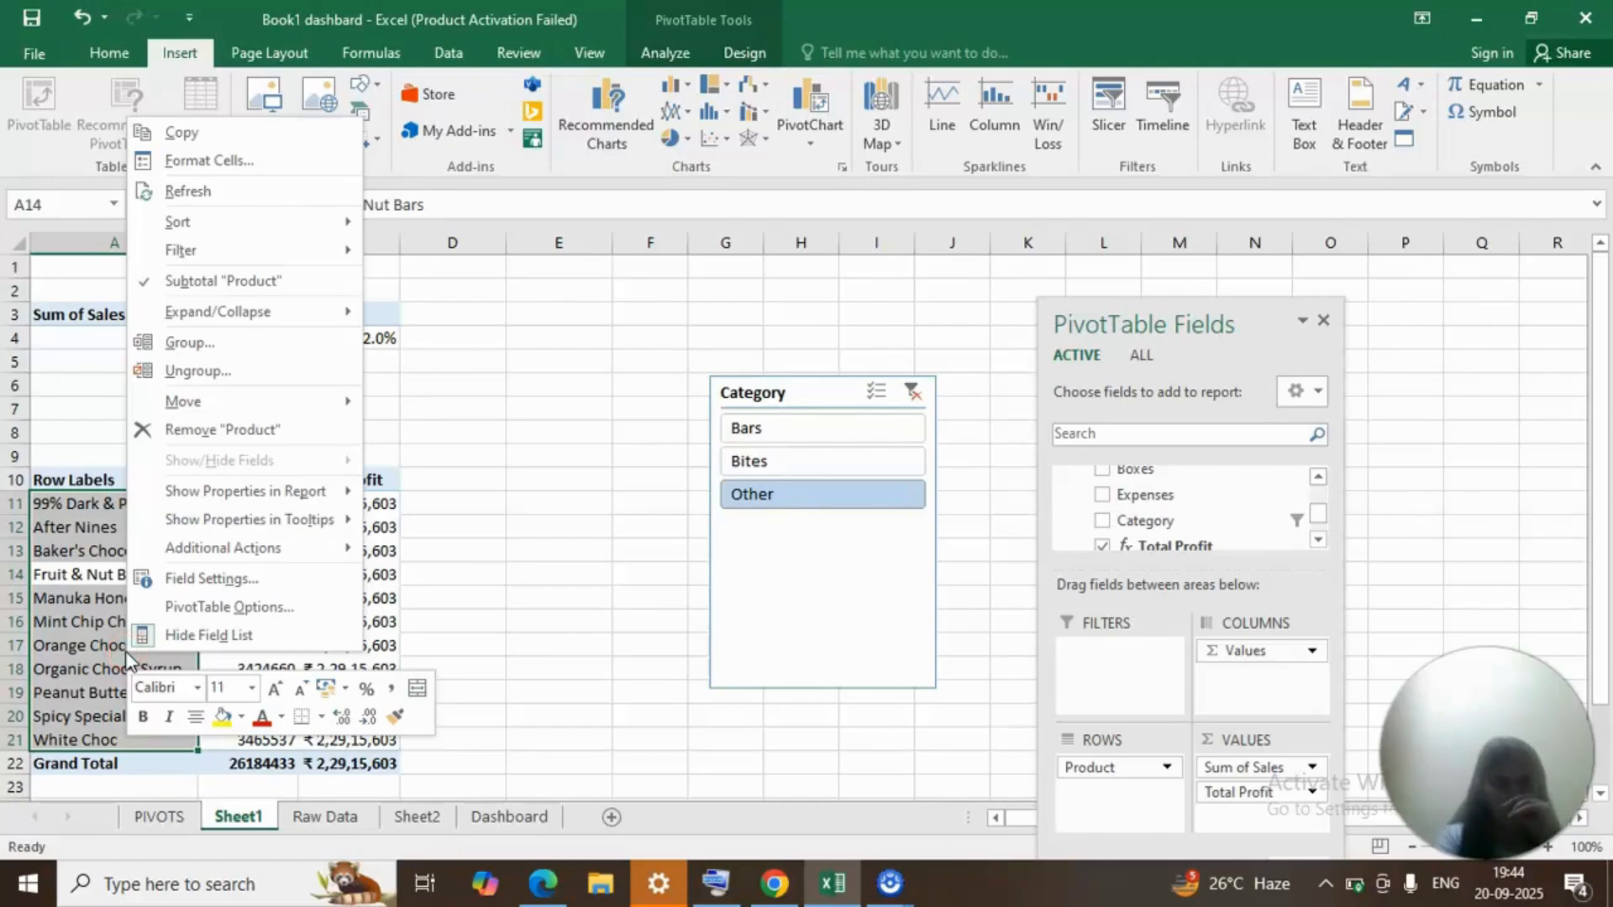
pyautogui.click(132, 646)
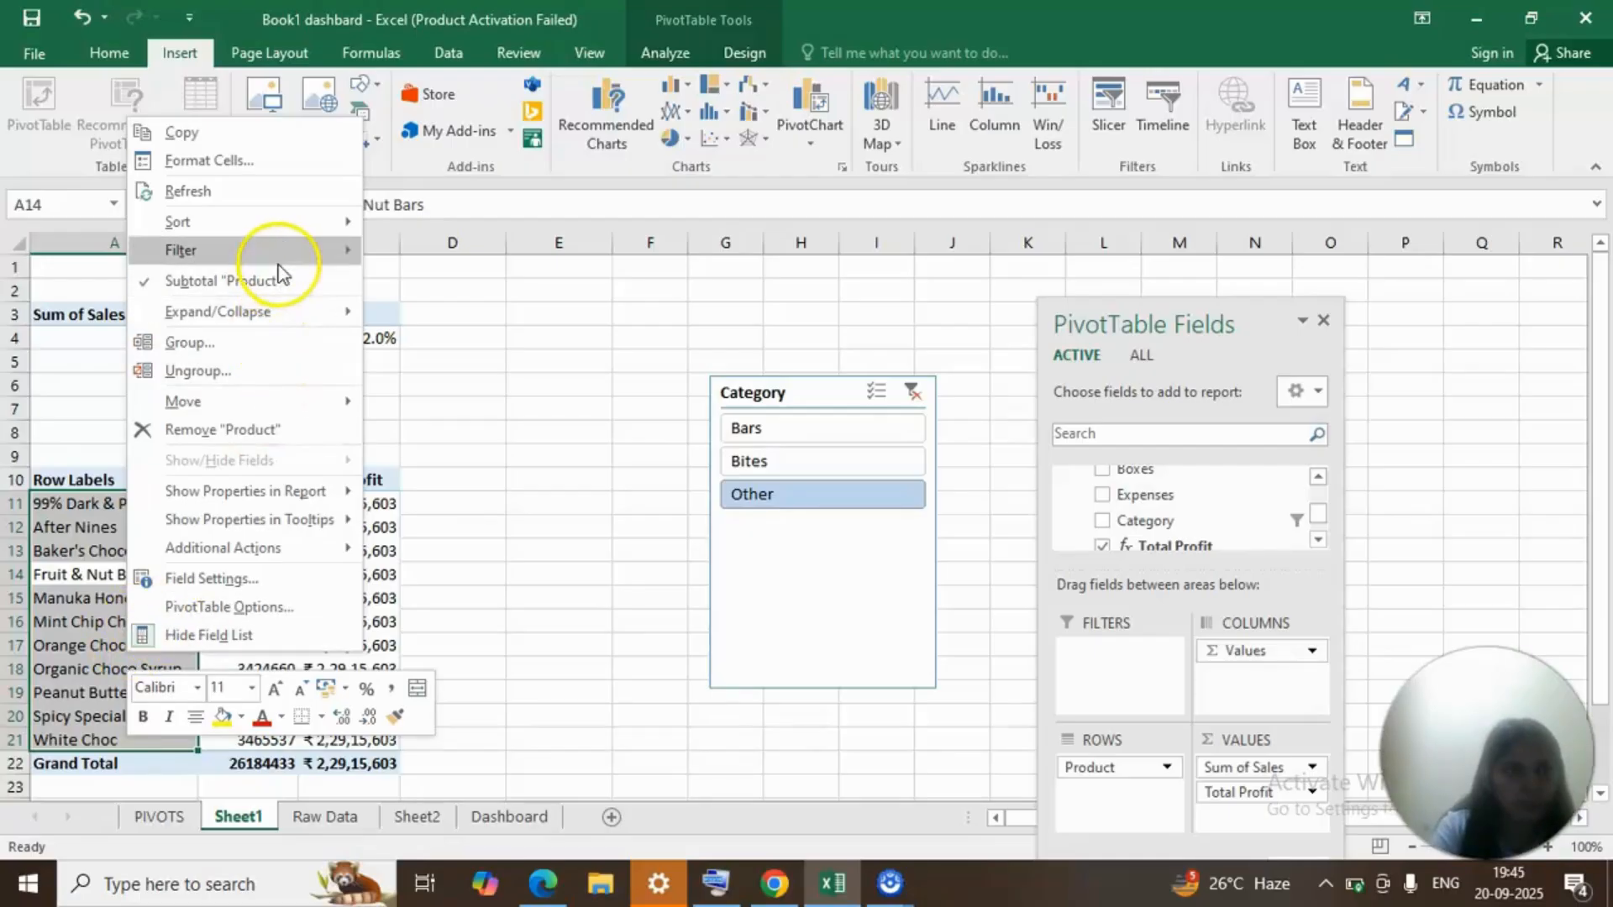
pyautogui.moveTo(278, 262)
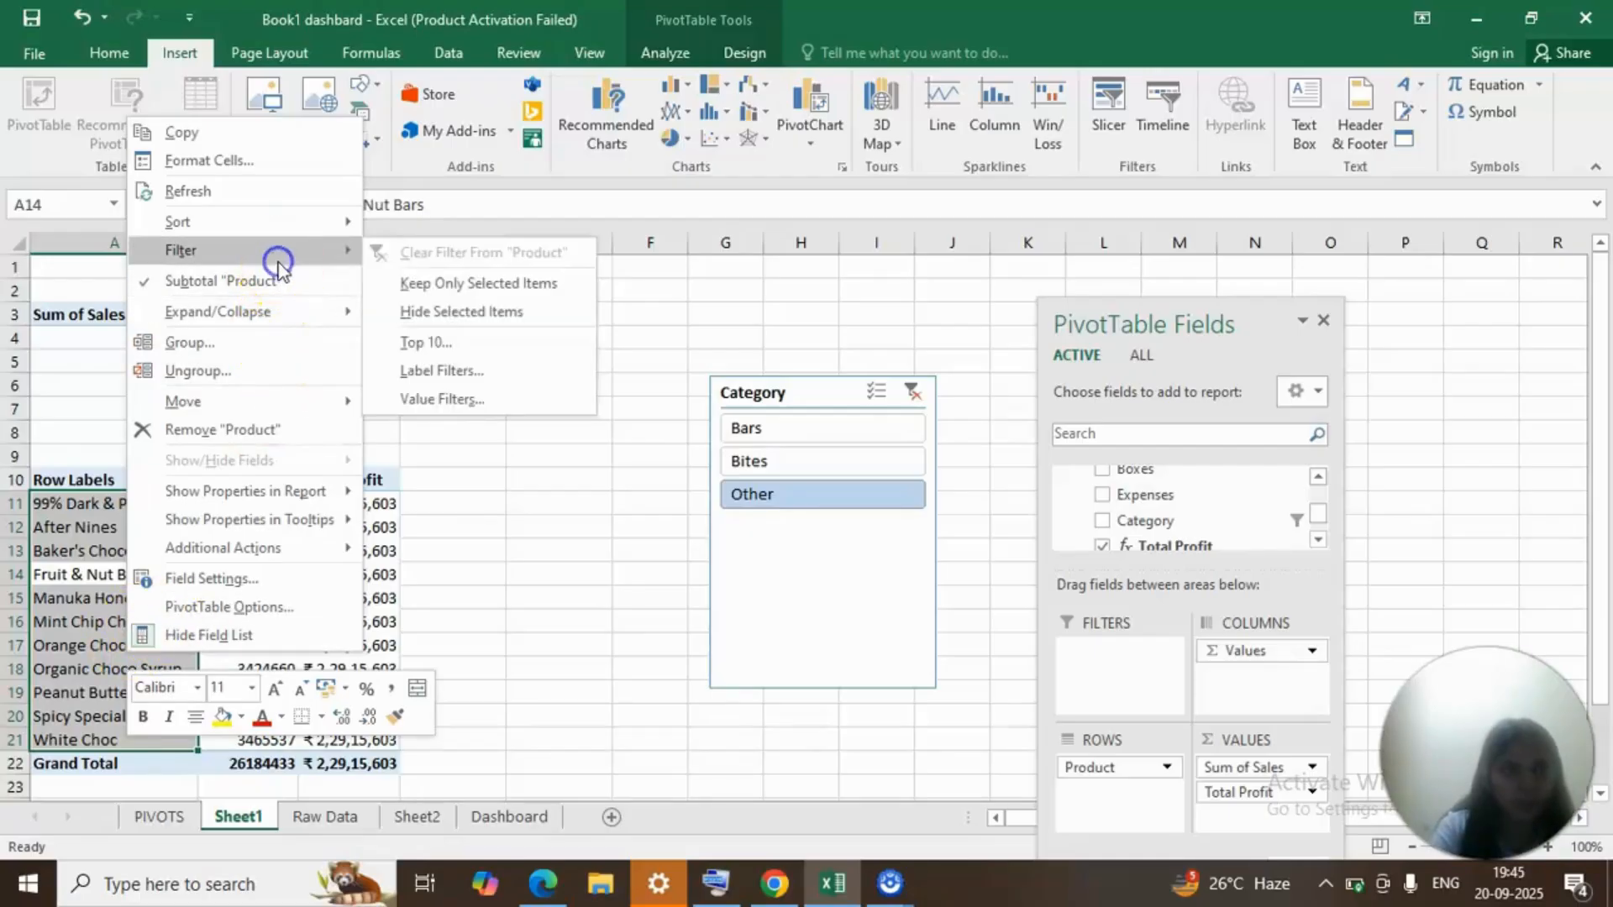
pyautogui.click(477, 341)
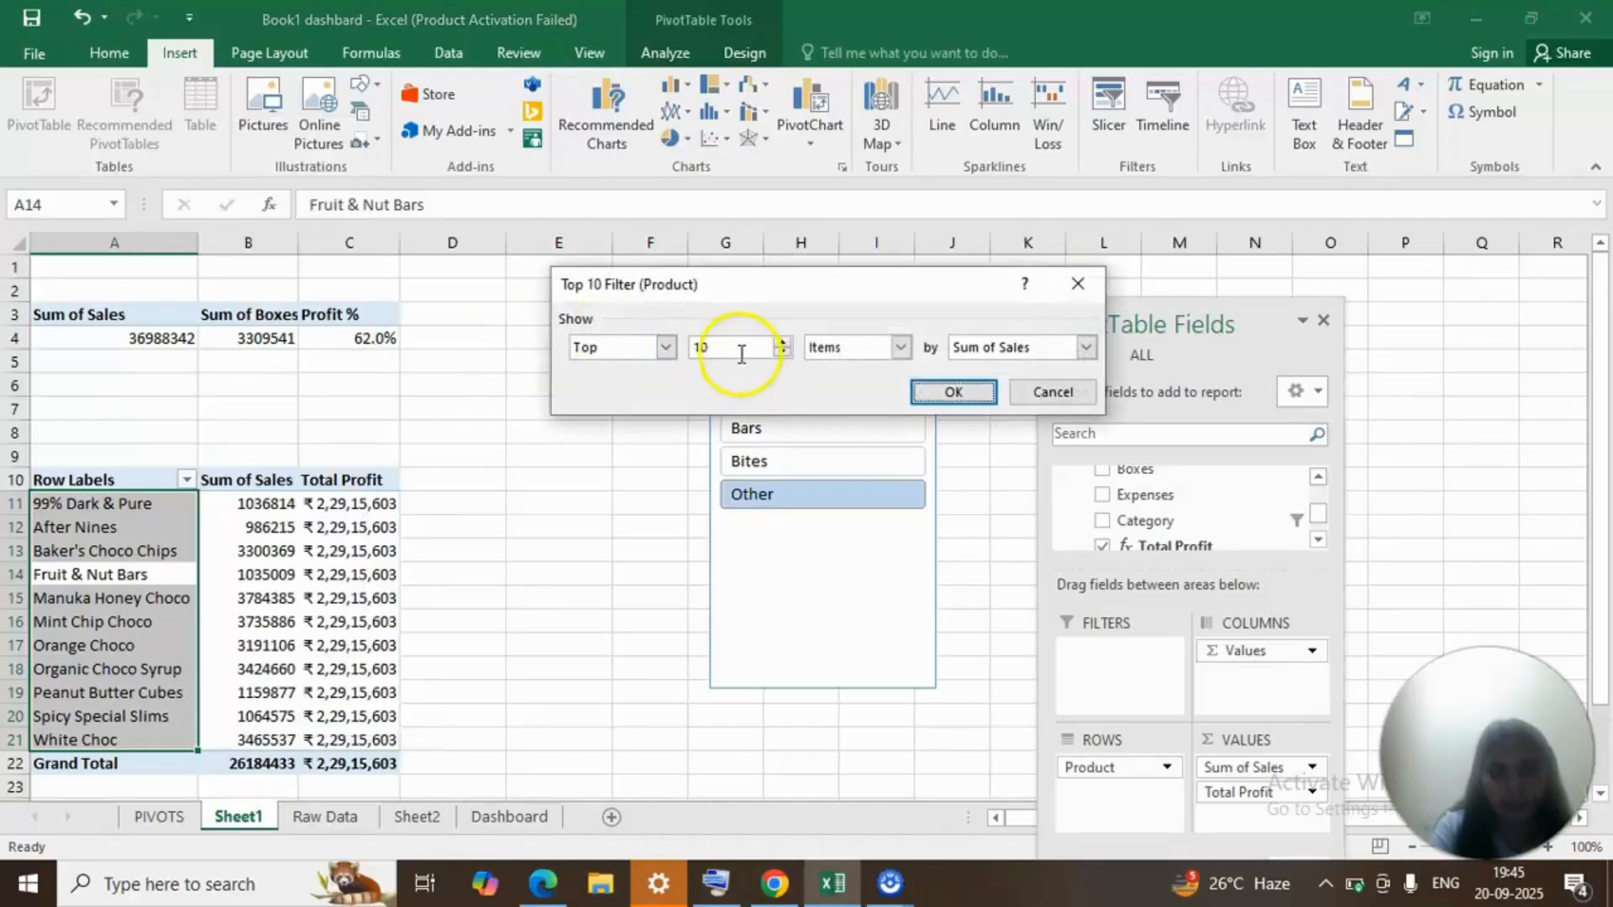
pyautogui.click(742, 353)
pyautogui.press('BackSpace')
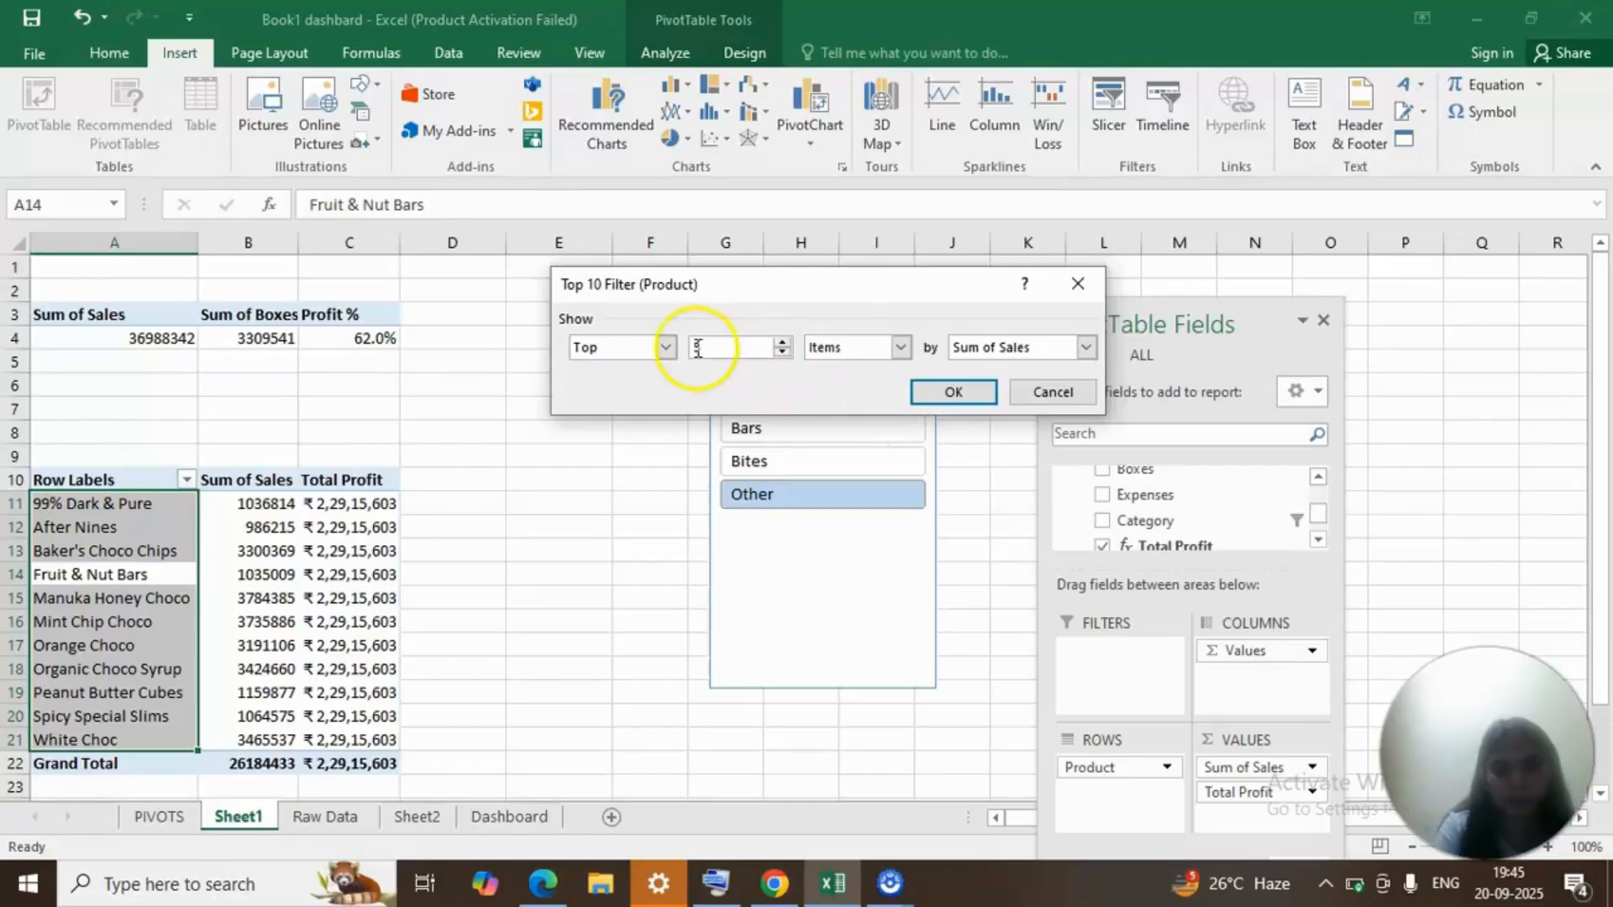
pyautogui.click(953, 392)
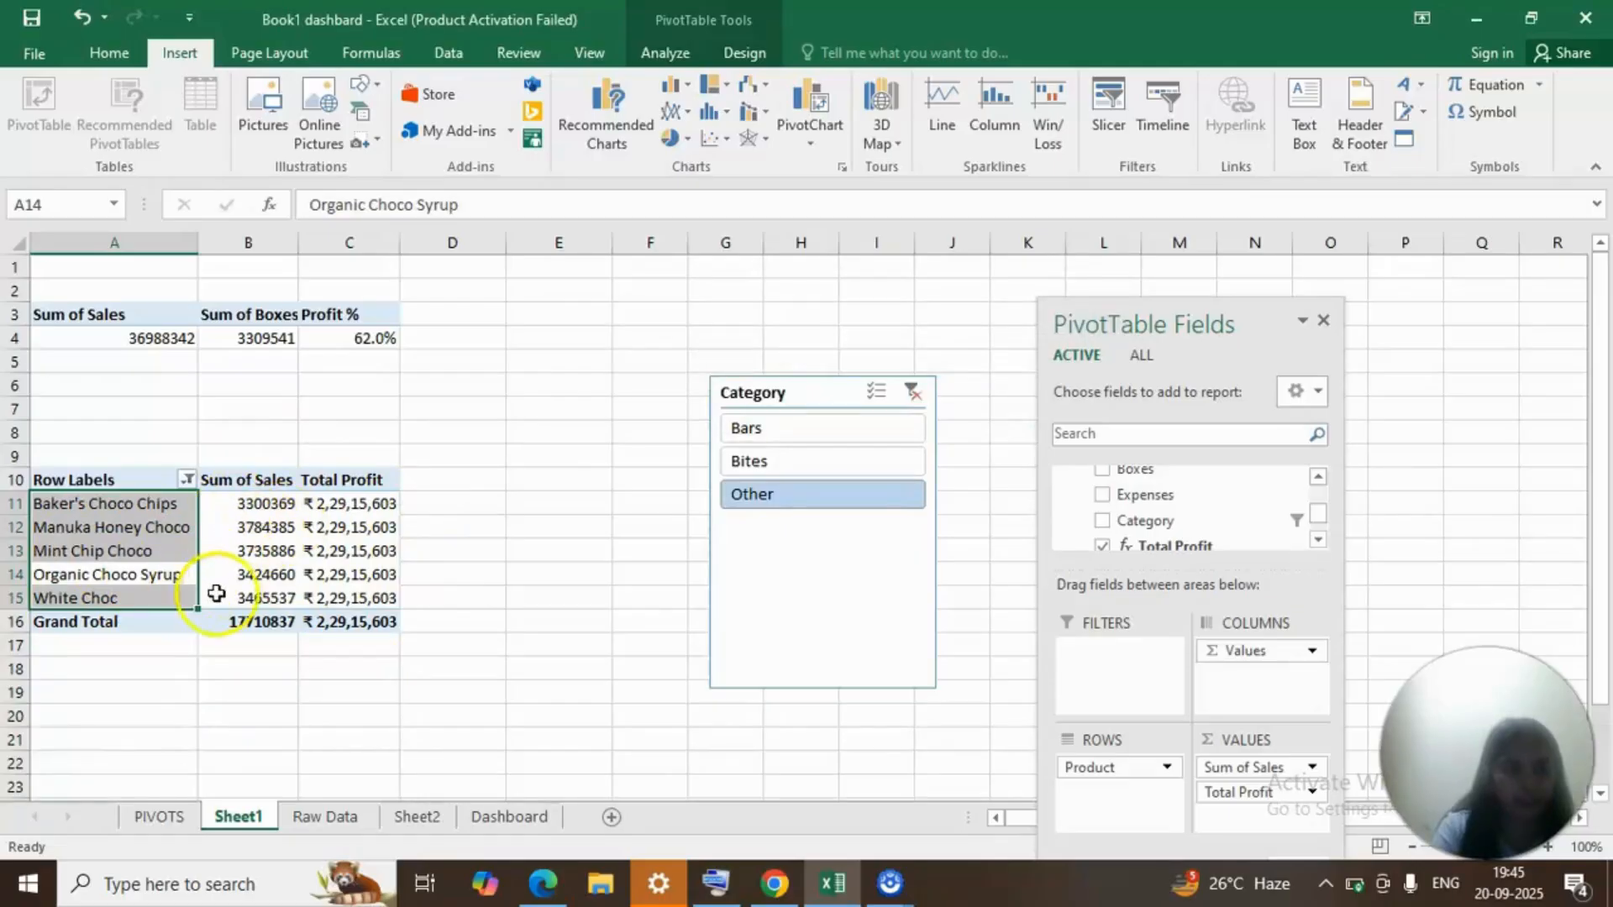
# Compare the product PivotTable's top five across the Bars, Bites and Other categories with the slicer, ending on Other.
pyautogui.click(782, 430)
pyautogui.click(783, 458)
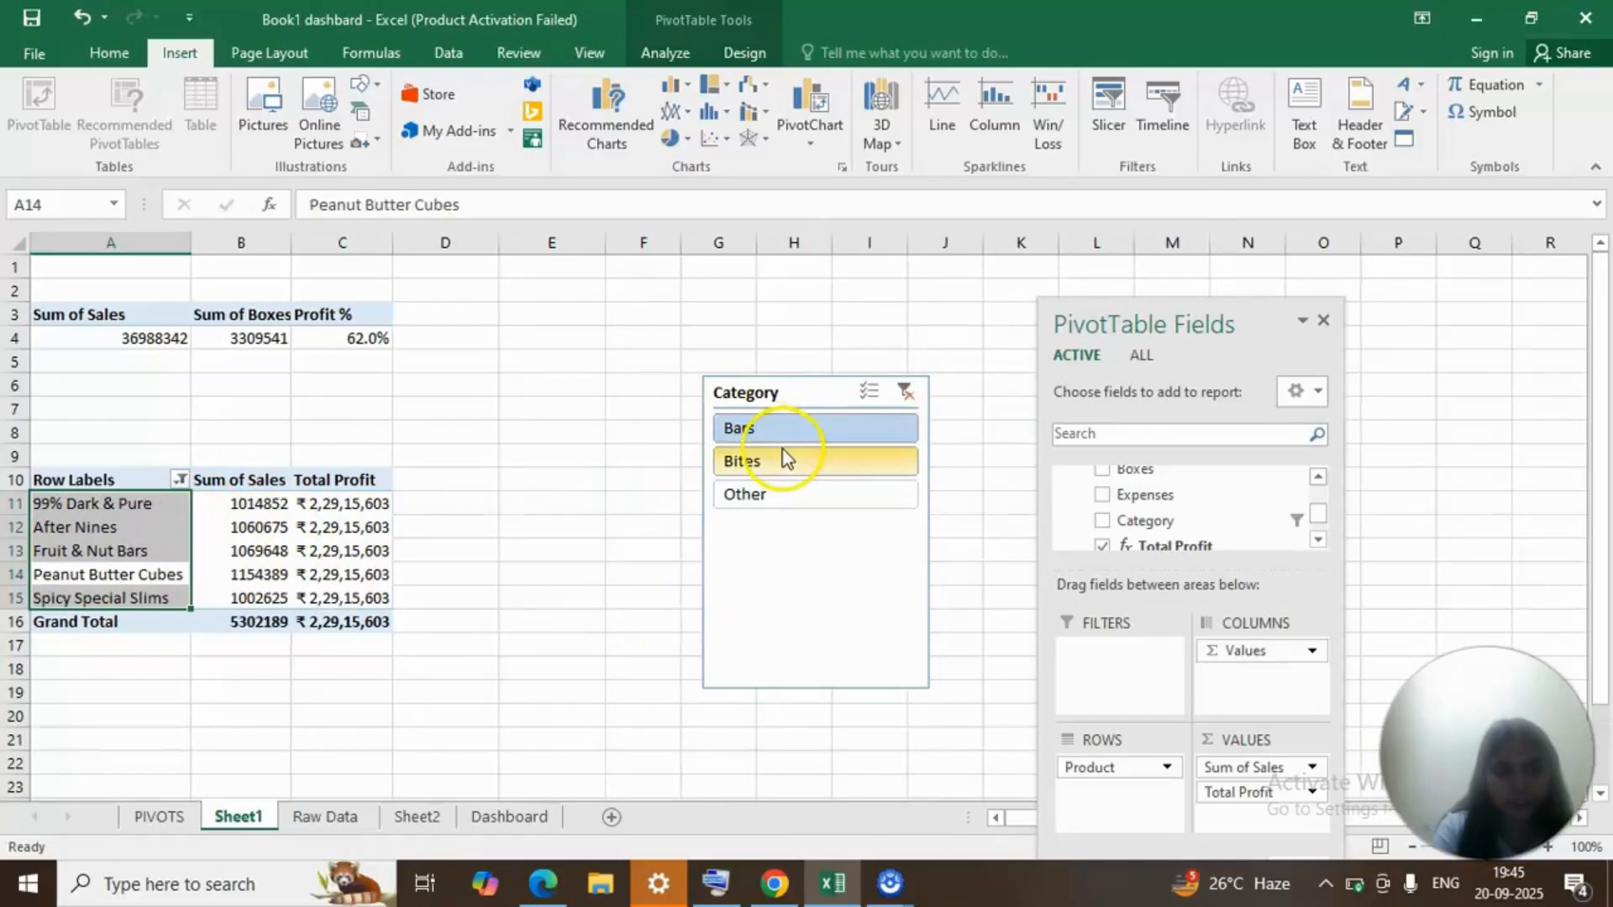
pyautogui.click(767, 433)
pyautogui.click(774, 467)
pyautogui.click(774, 472)
pyautogui.click(769, 493)
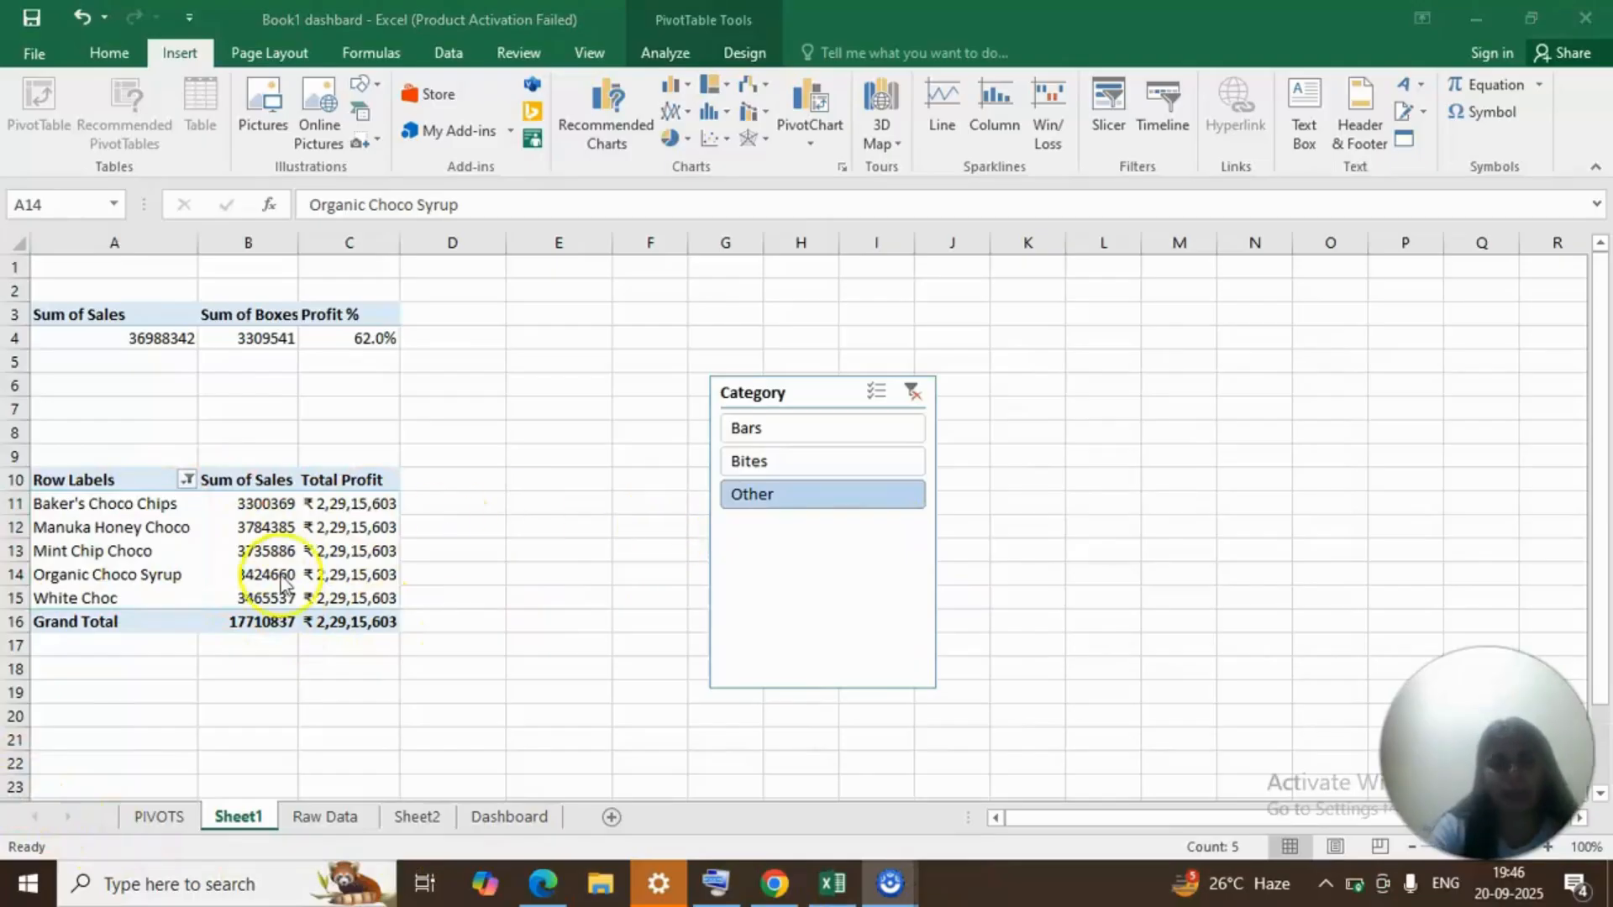
# Insert a Clustered Bar PivotChart from the full product PivotTable and place it beside the table.
pyautogui.click(232, 555)
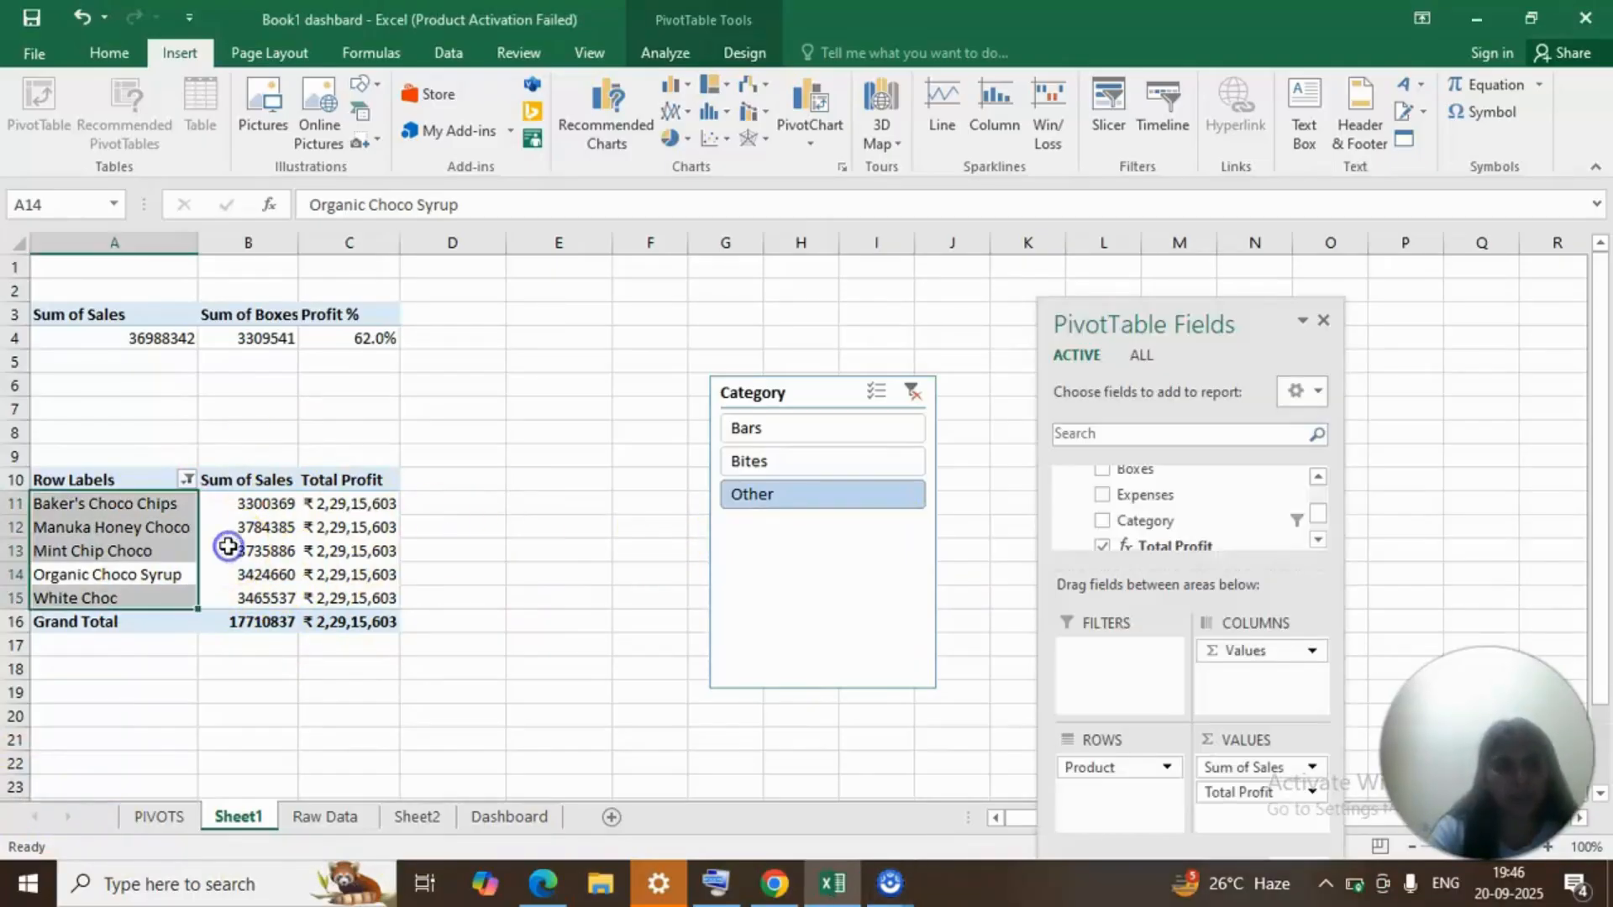
pyautogui.click(234, 536)
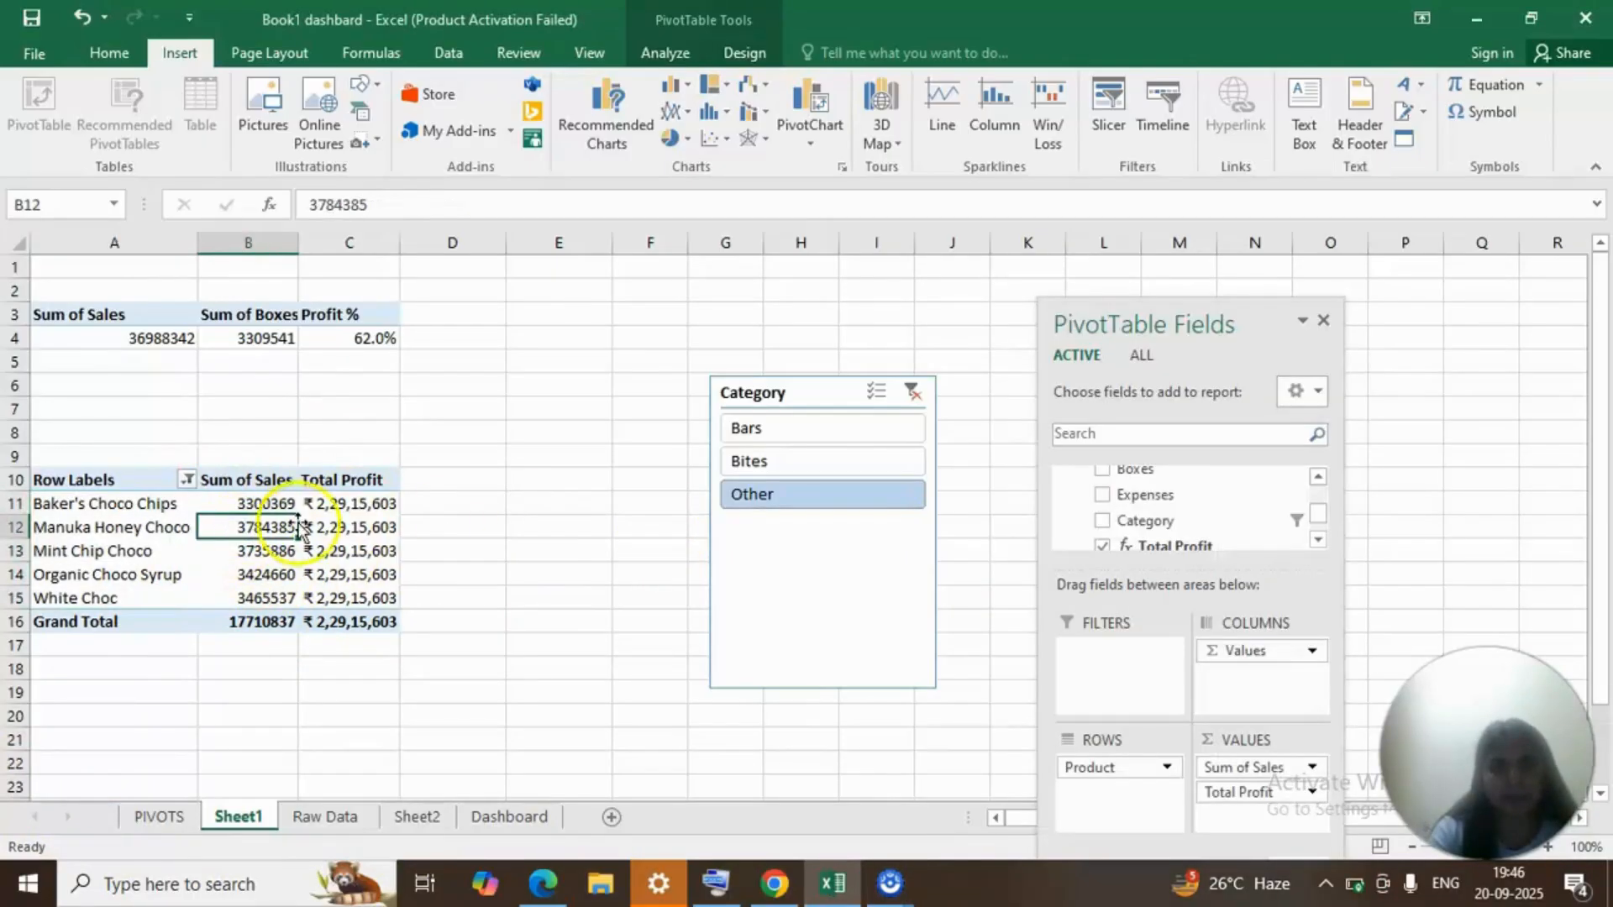
pyautogui.click(115, 485)
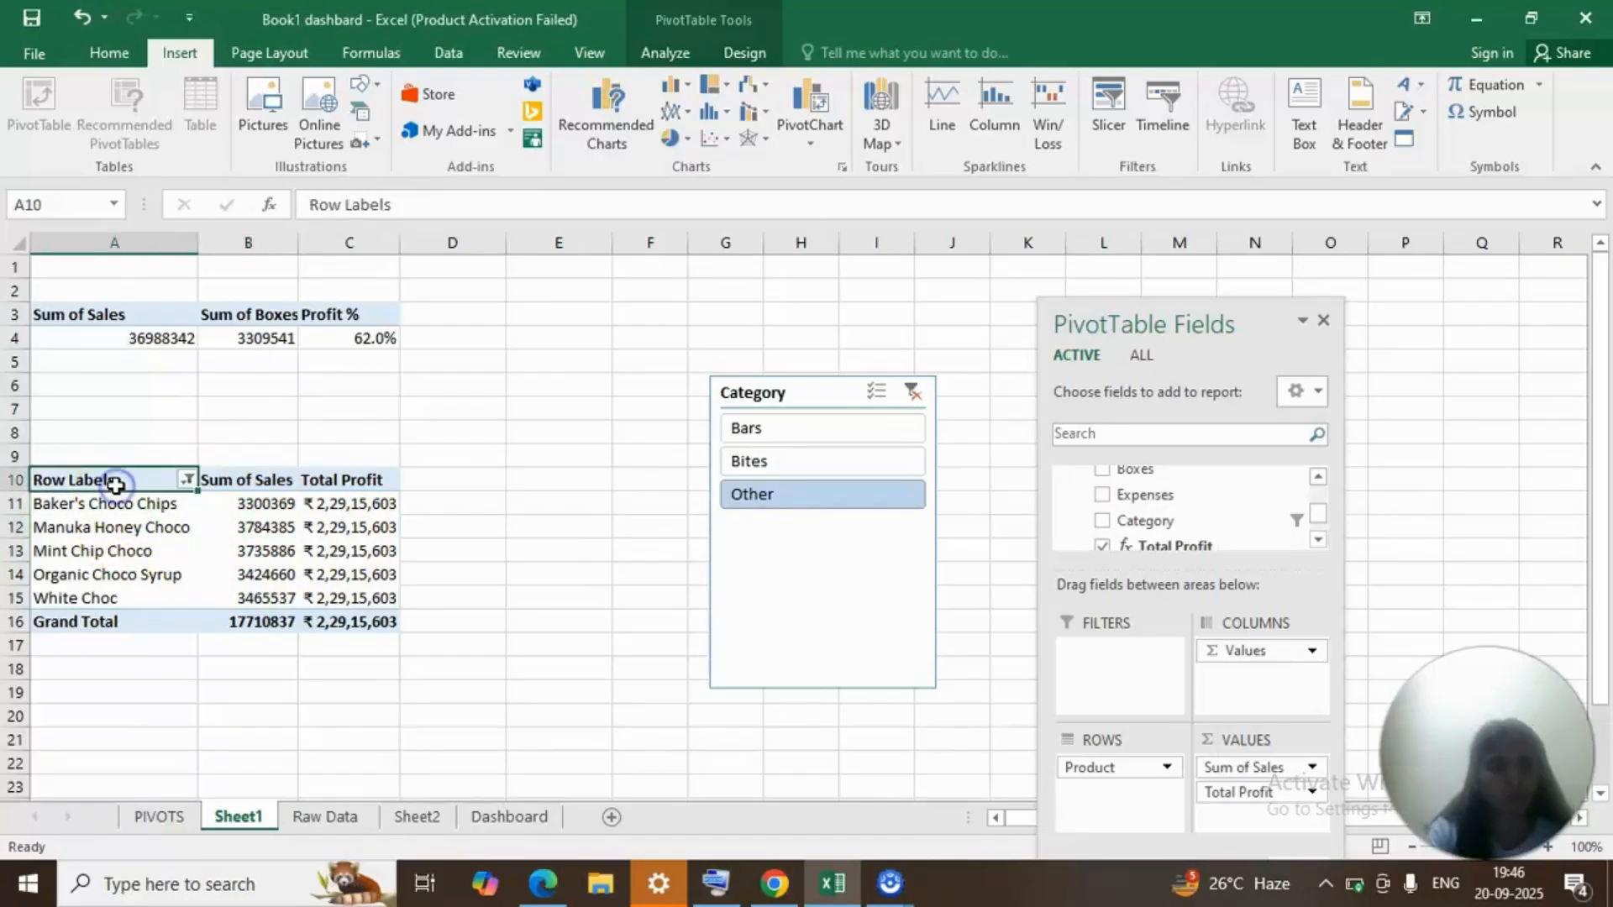
pyautogui.hotkey('ctrl', 'shift', 'Right')
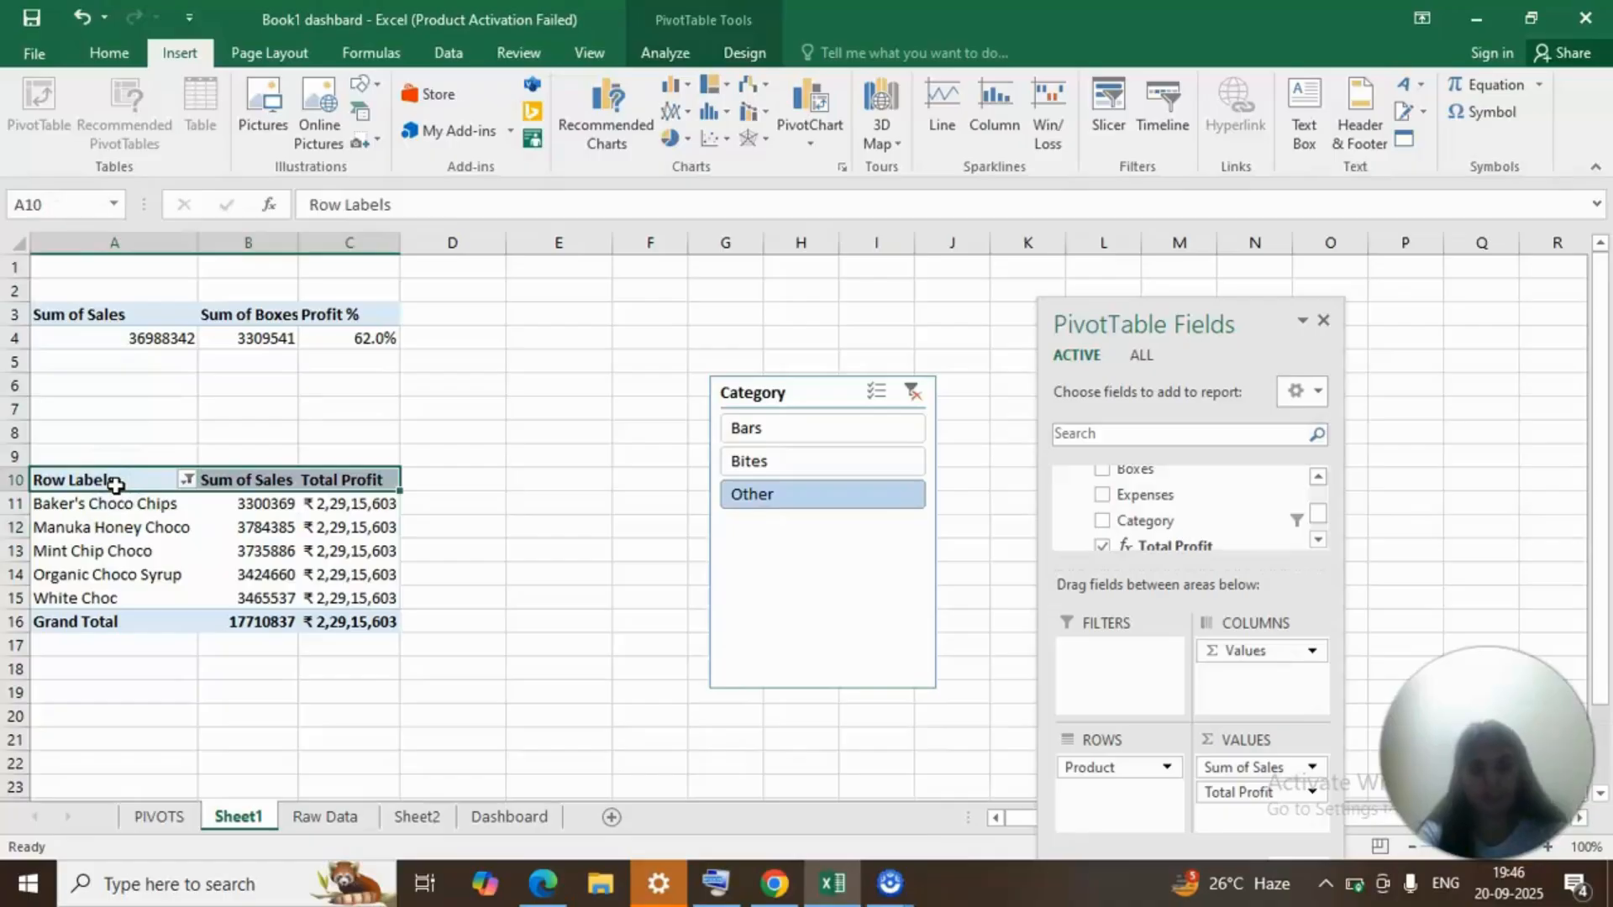
pyautogui.hotkey('ctrl', 'shift', 'Down')
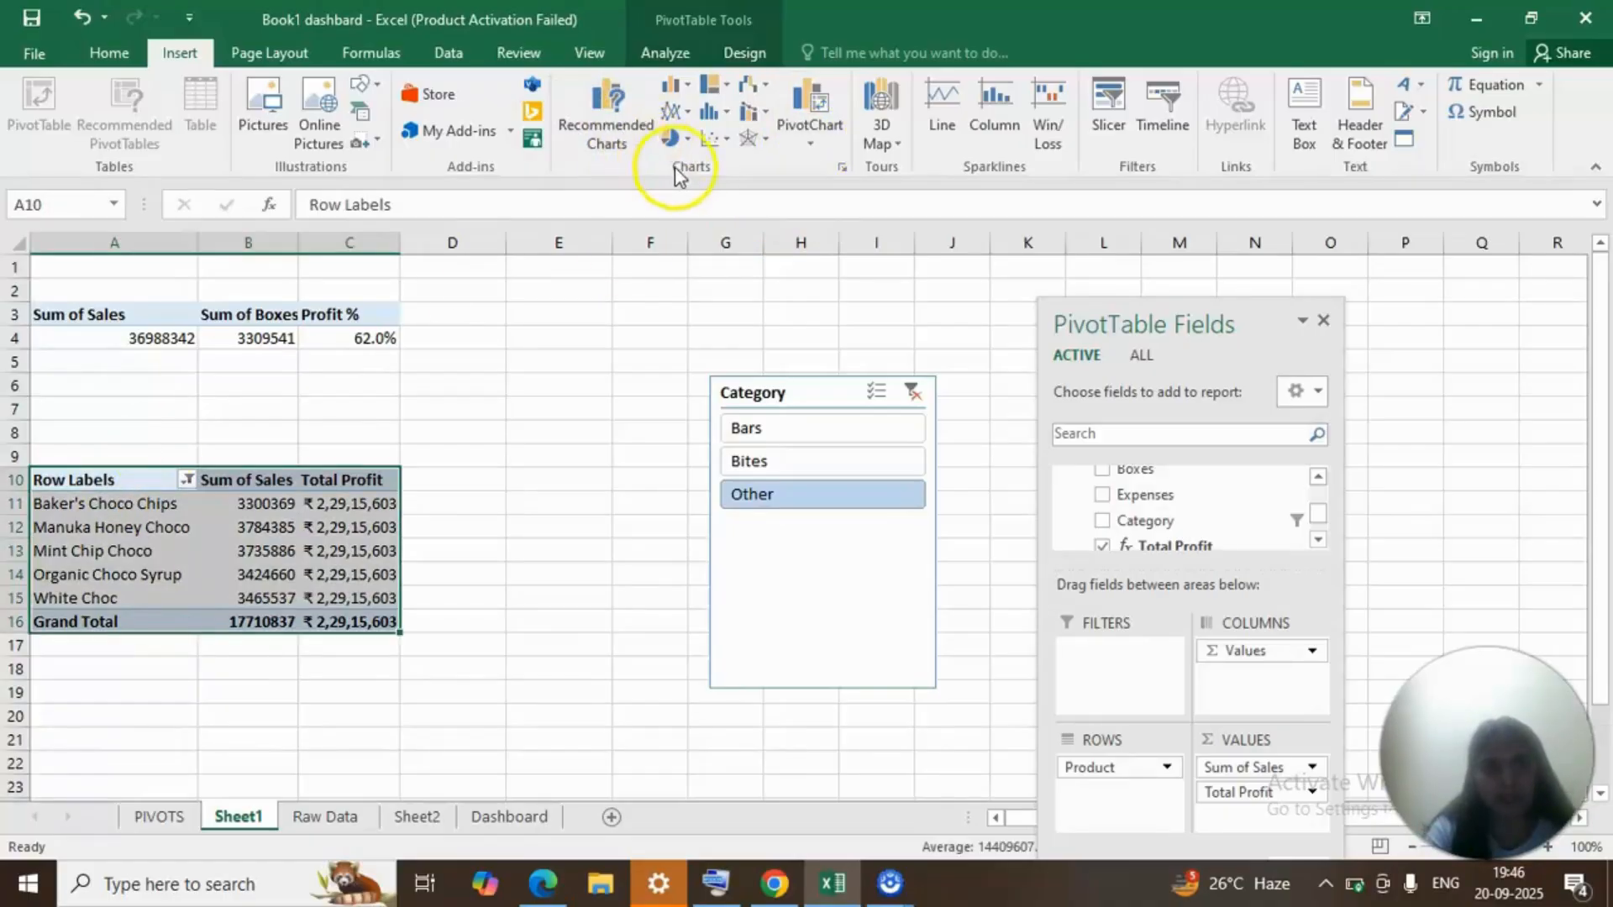
pyautogui.click(845, 172)
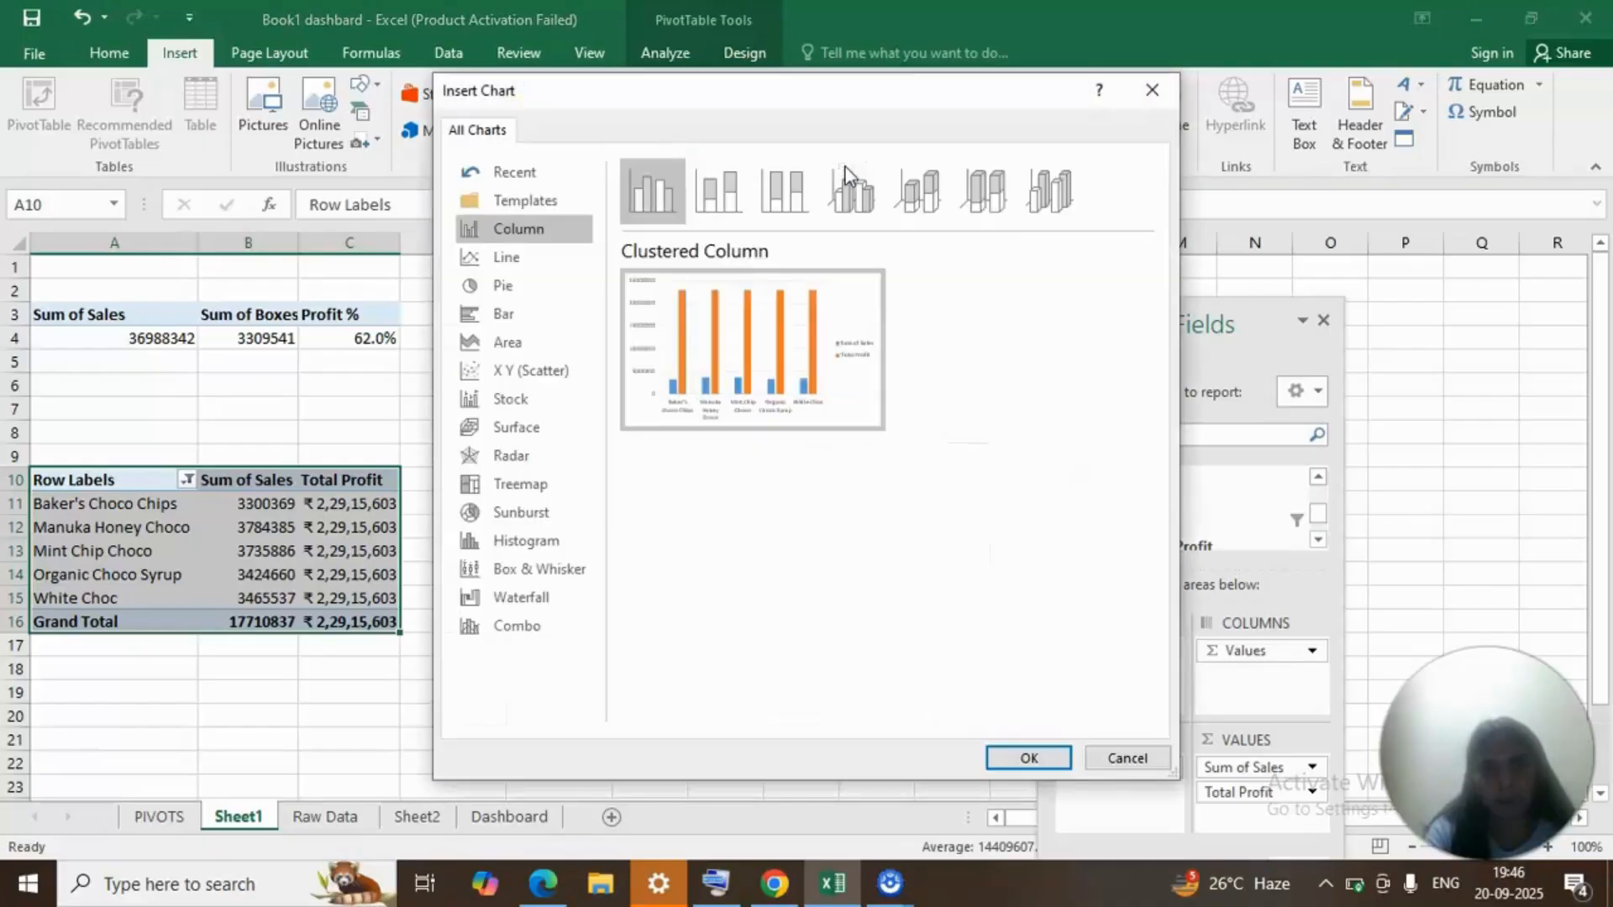
pyautogui.click(558, 318)
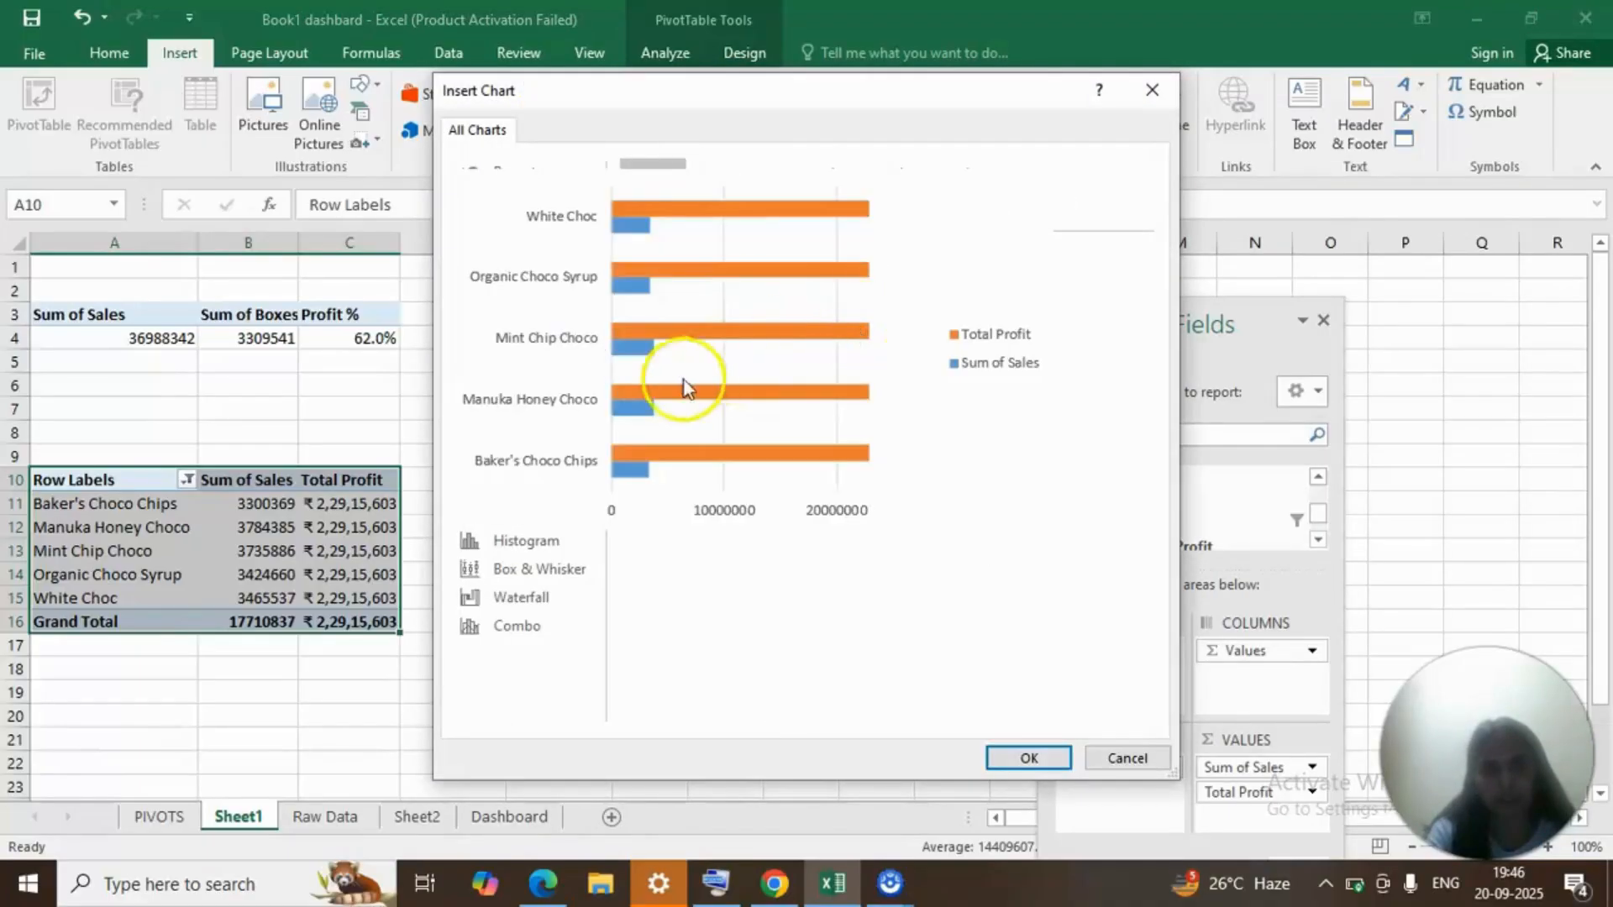
pyautogui.click(1027, 759)
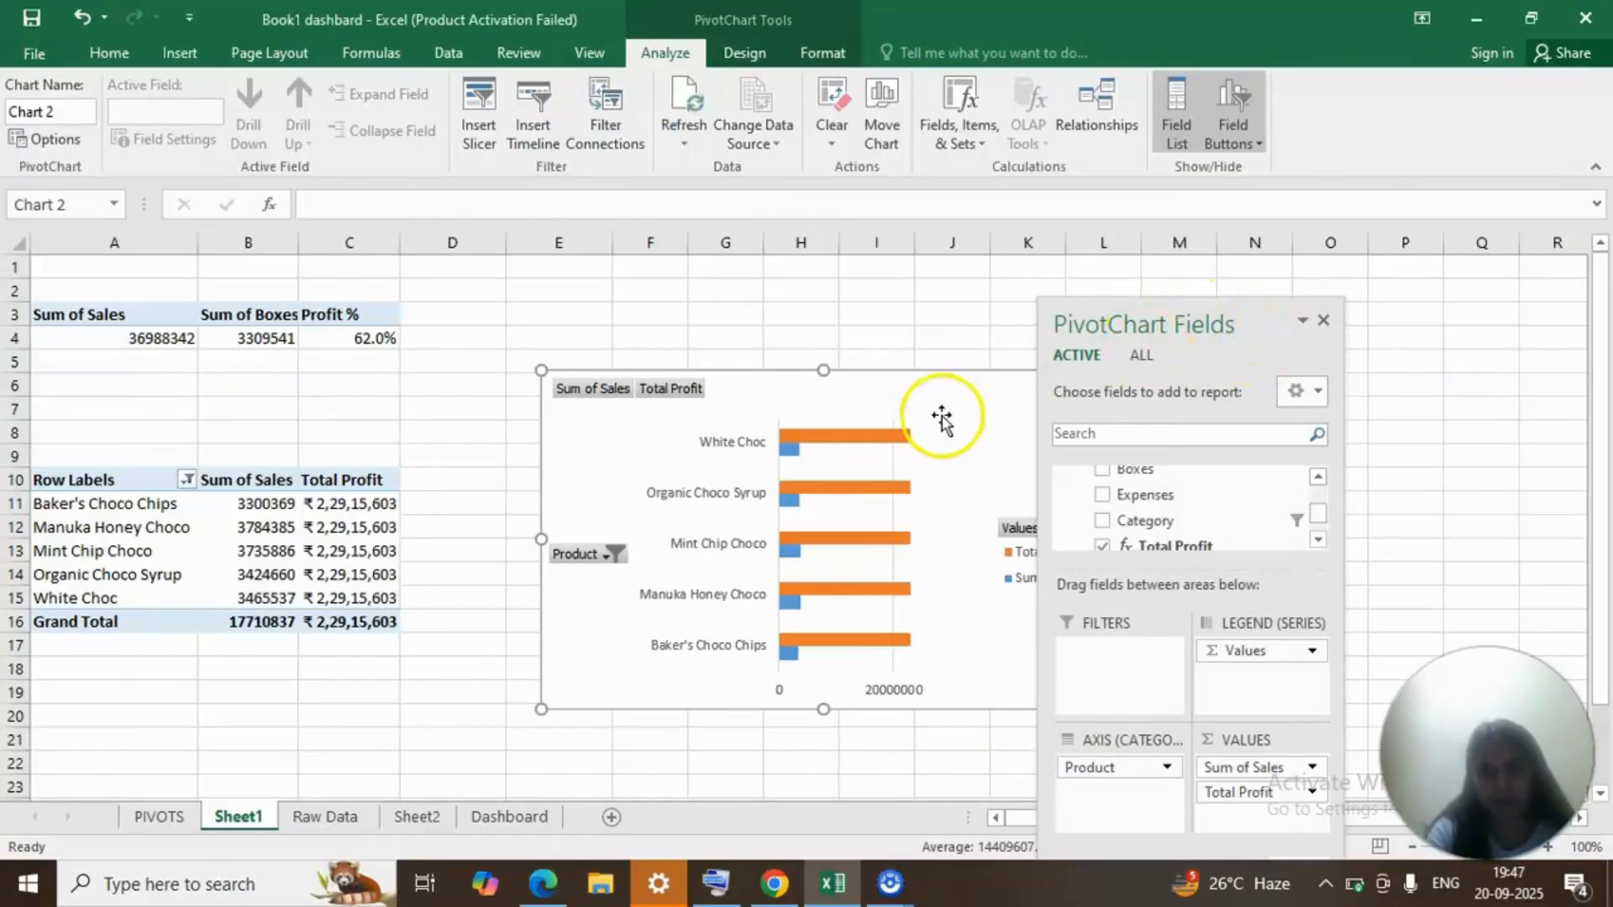
pyautogui.moveTo(932, 416); pyautogui.dragTo(864, 483)
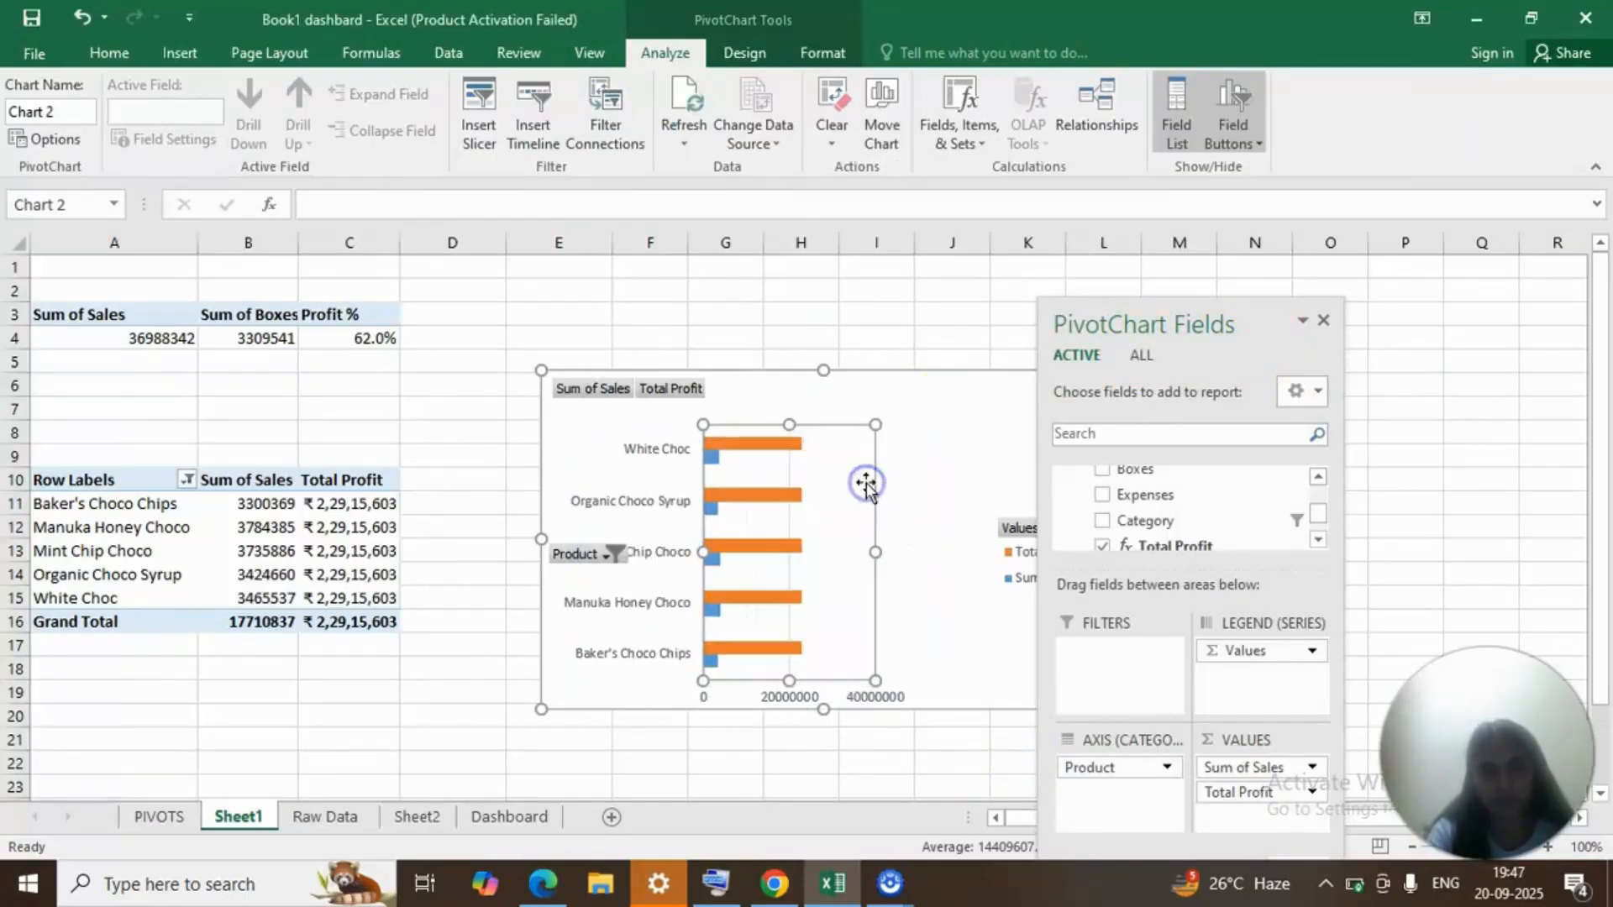
pyautogui.moveTo(956, 430); pyautogui.dragTo(896, 483)
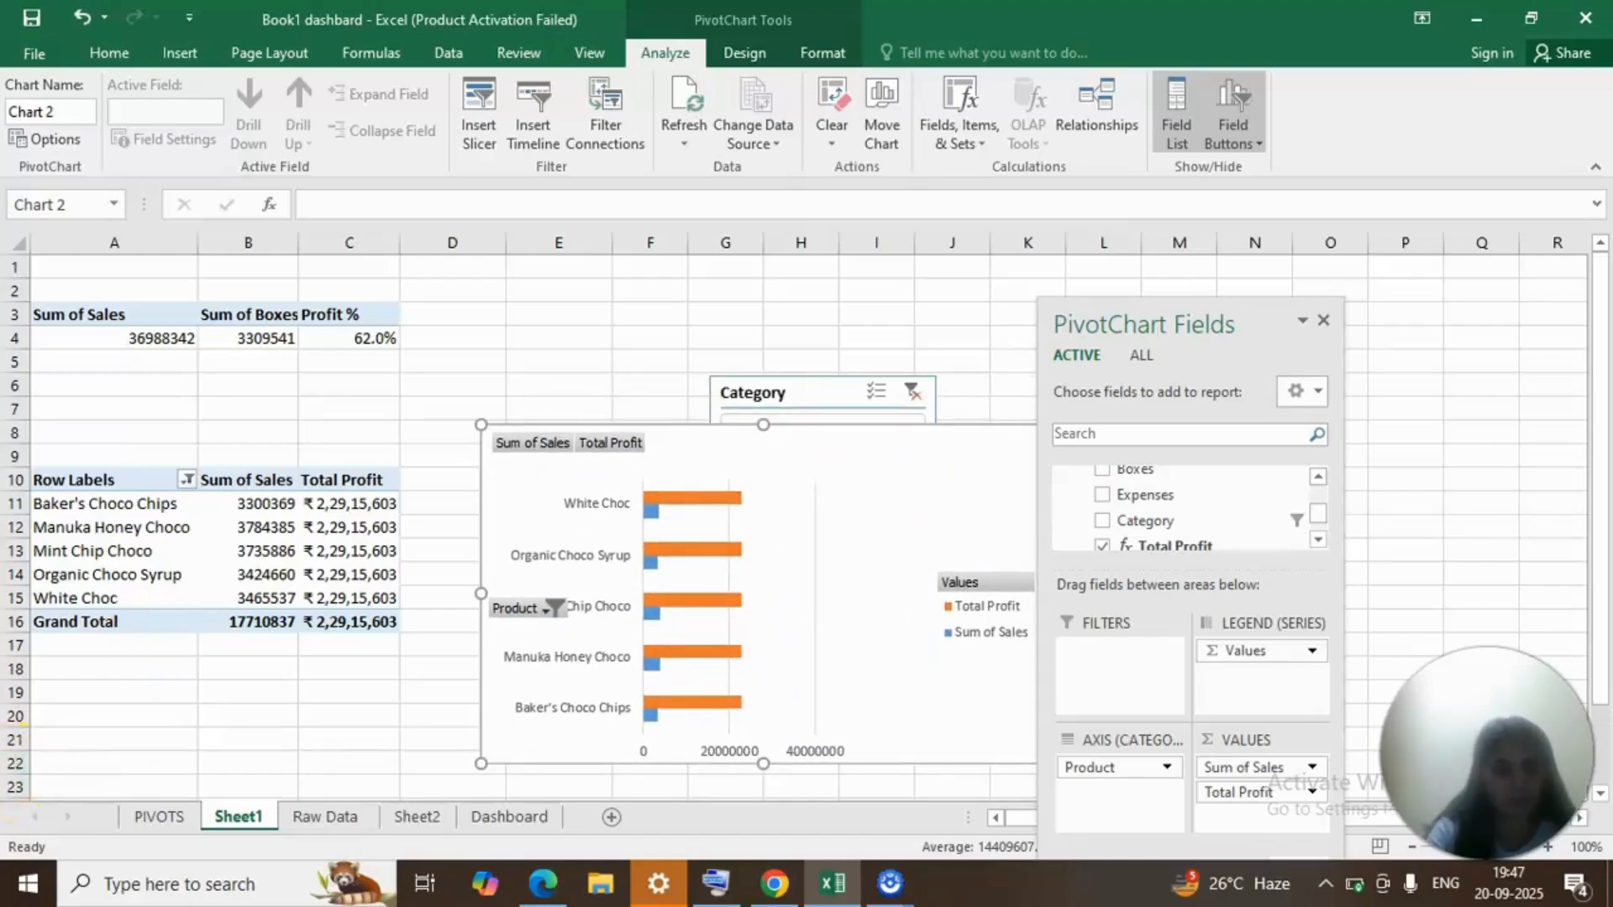
# Copy the clustered bar PivotChart from Sheet1 to Sheet2.
pyautogui.click(849, 559)
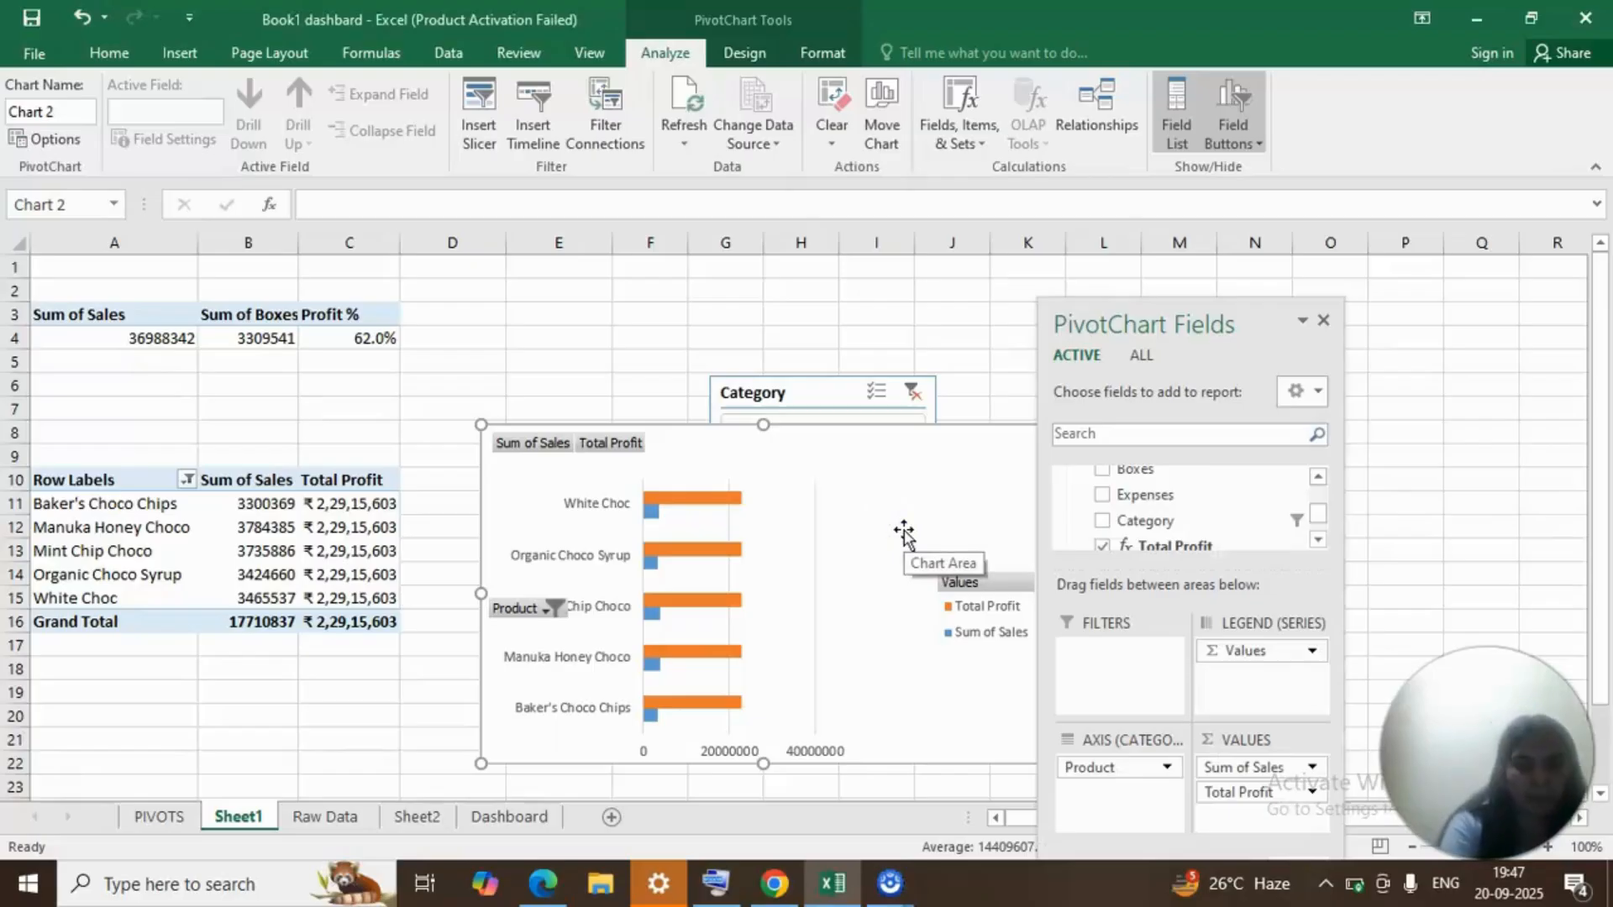
pyautogui.click(534, 820)
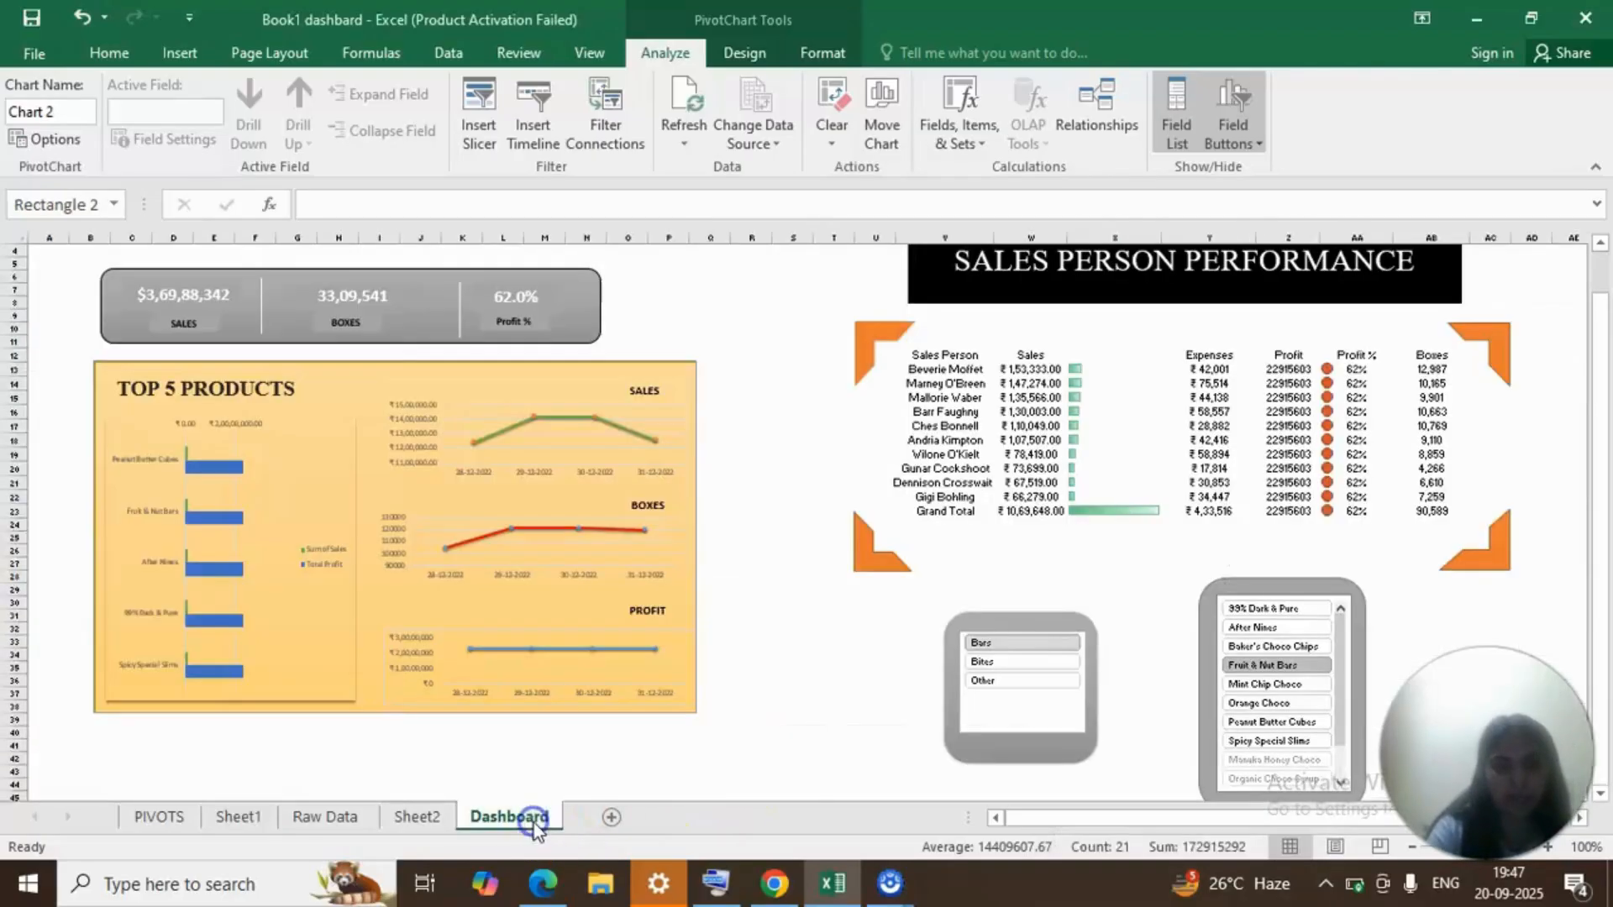
pyautogui.click(437, 817)
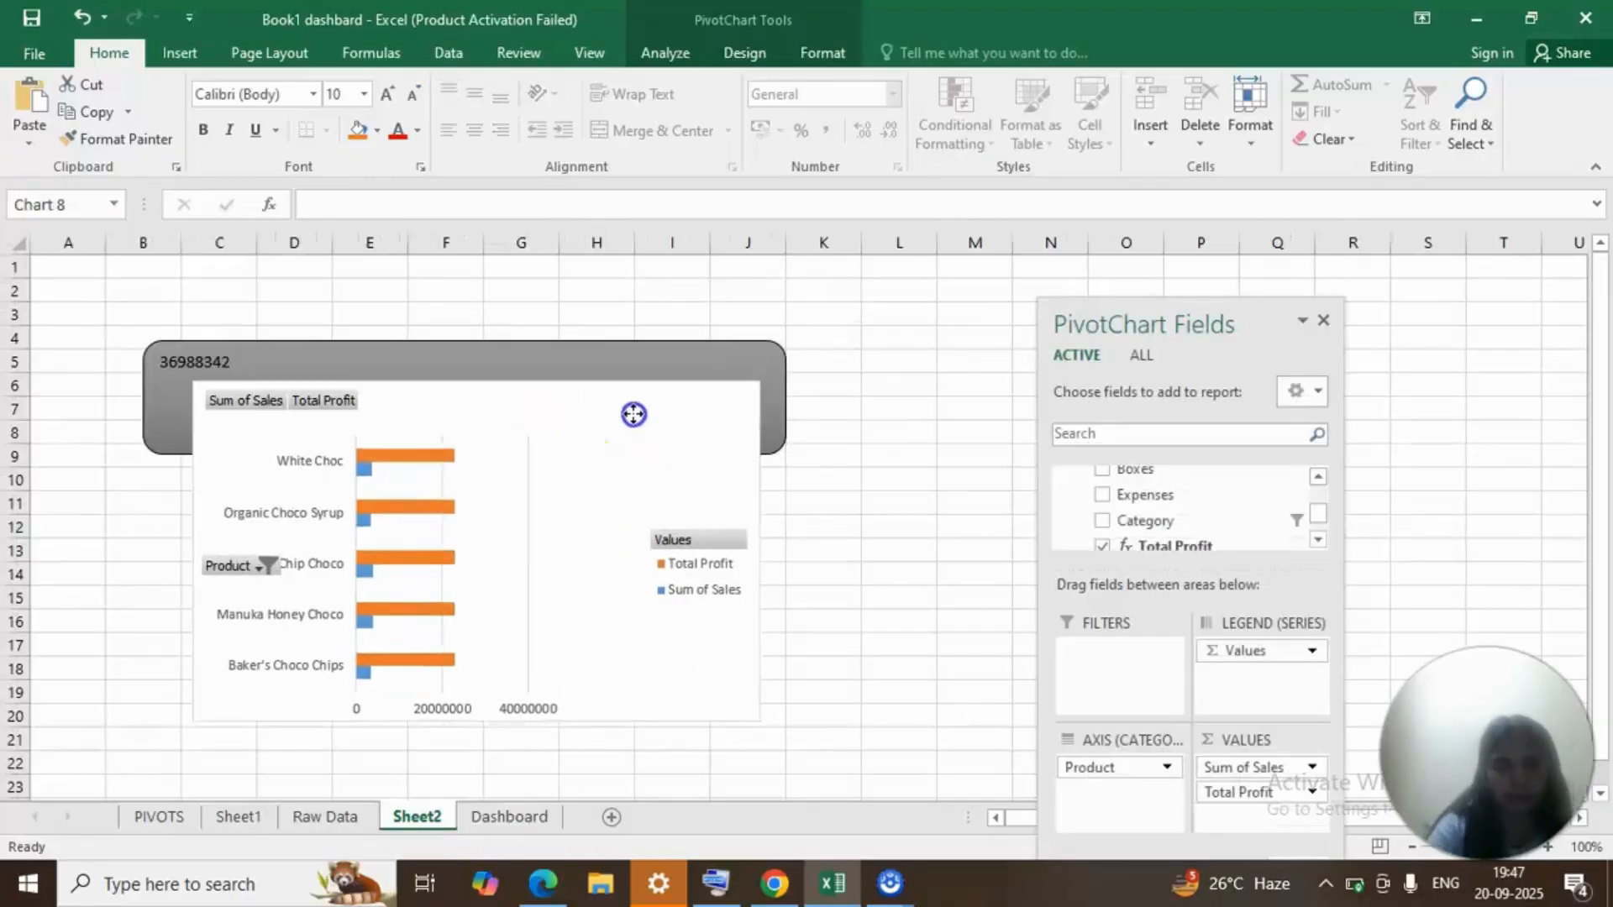
# Close the PivotChart field list and place the pasted bar chart to the right of the grey rounded rectangle.
pyautogui.moveTo(634, 414); pyautogui.dragTo(958, 607)
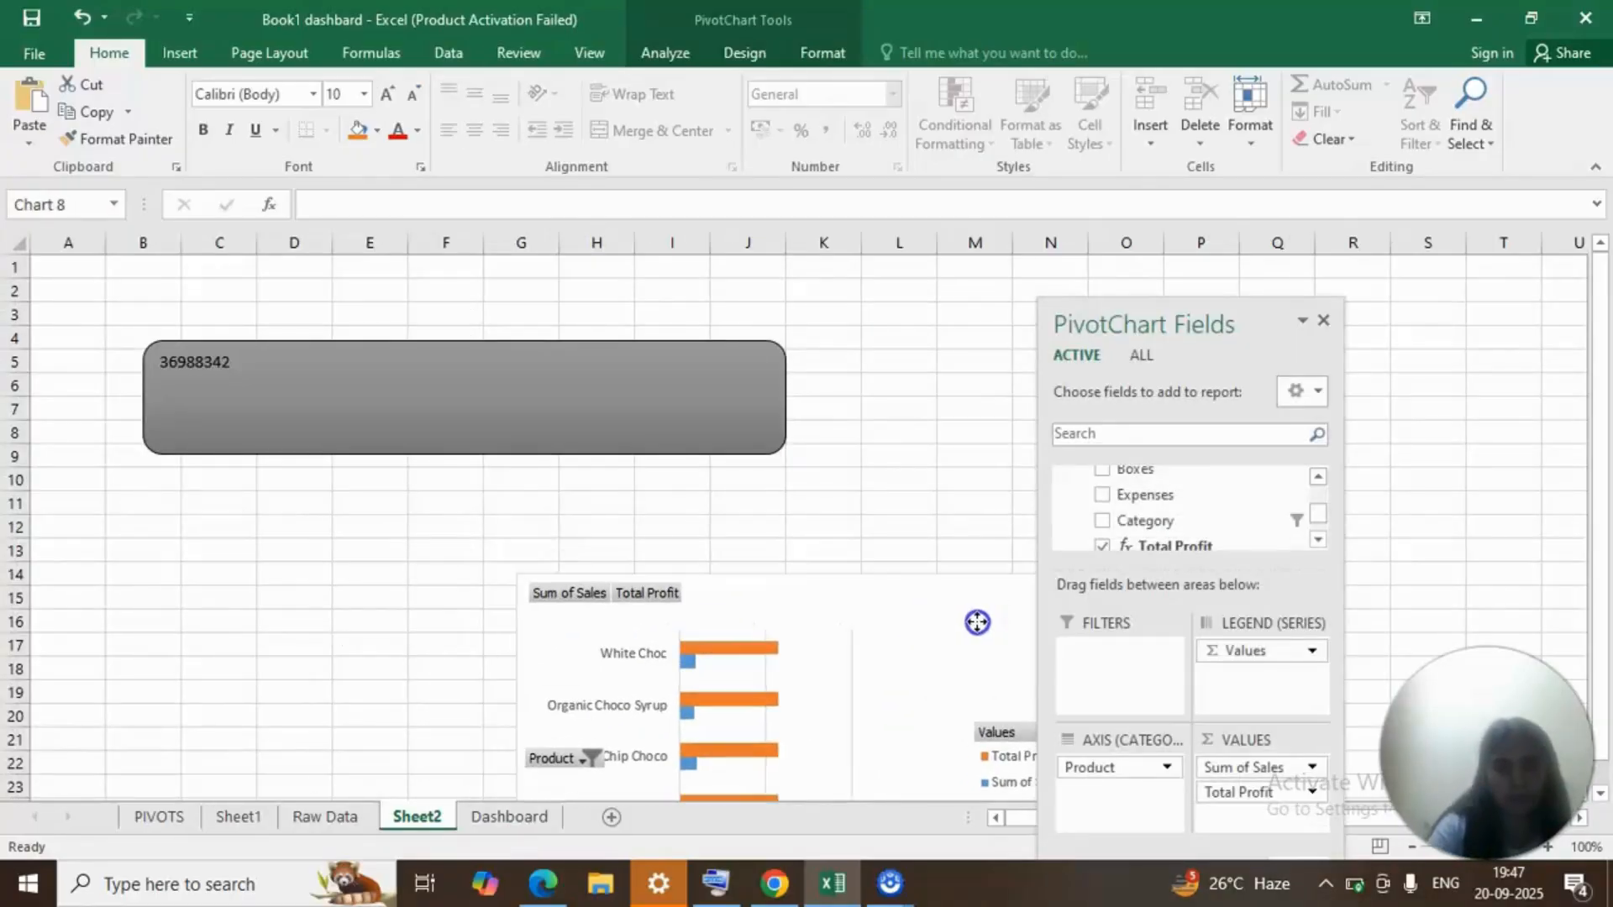
pyautogui.click(1324, 322)
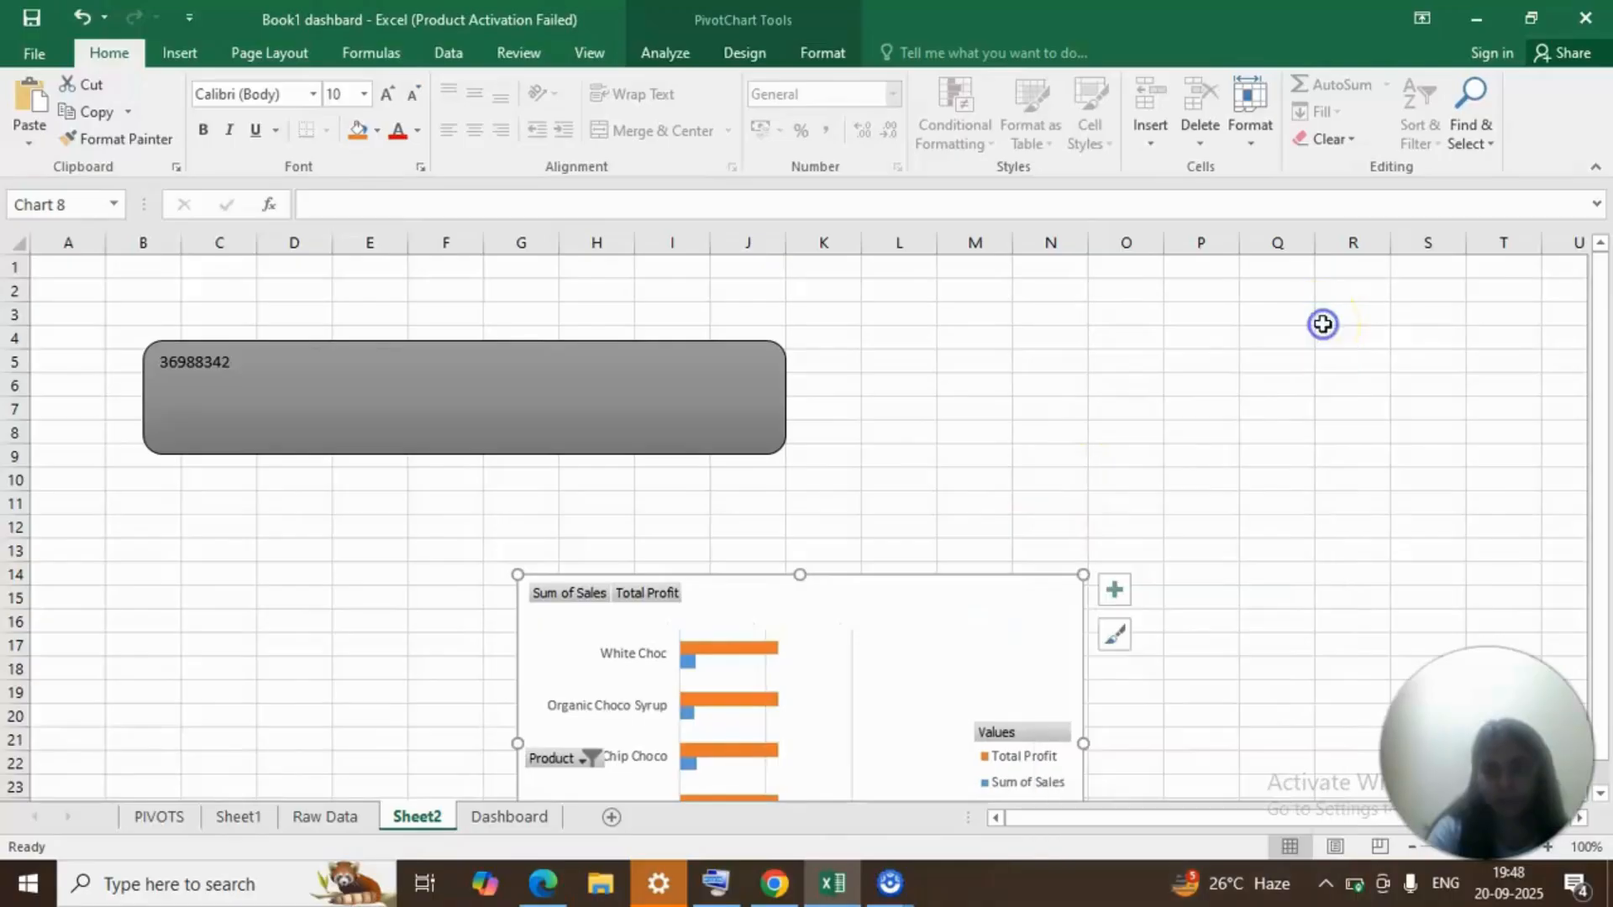
pyautogui.moveTo(1001, 613); pyautogui.dragTo(1285, 397)
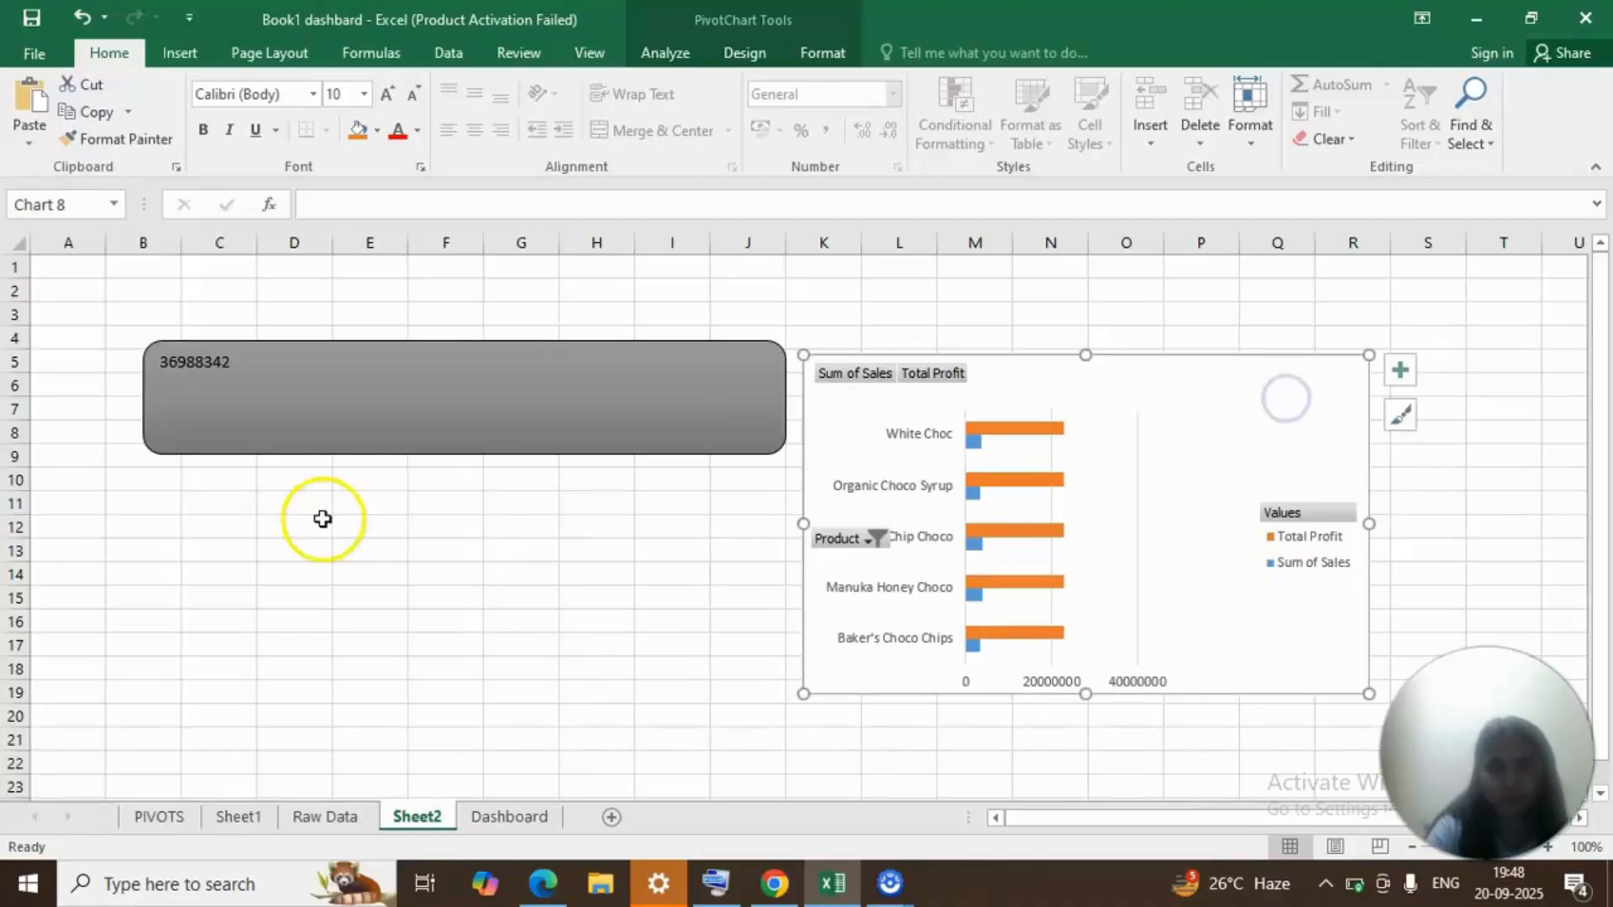
# Draw a rectangle about 8.76 cm high and 14.61 cm wide below the grey rounded rectangle on Sheet2.
pyautogui.click(166, 64)
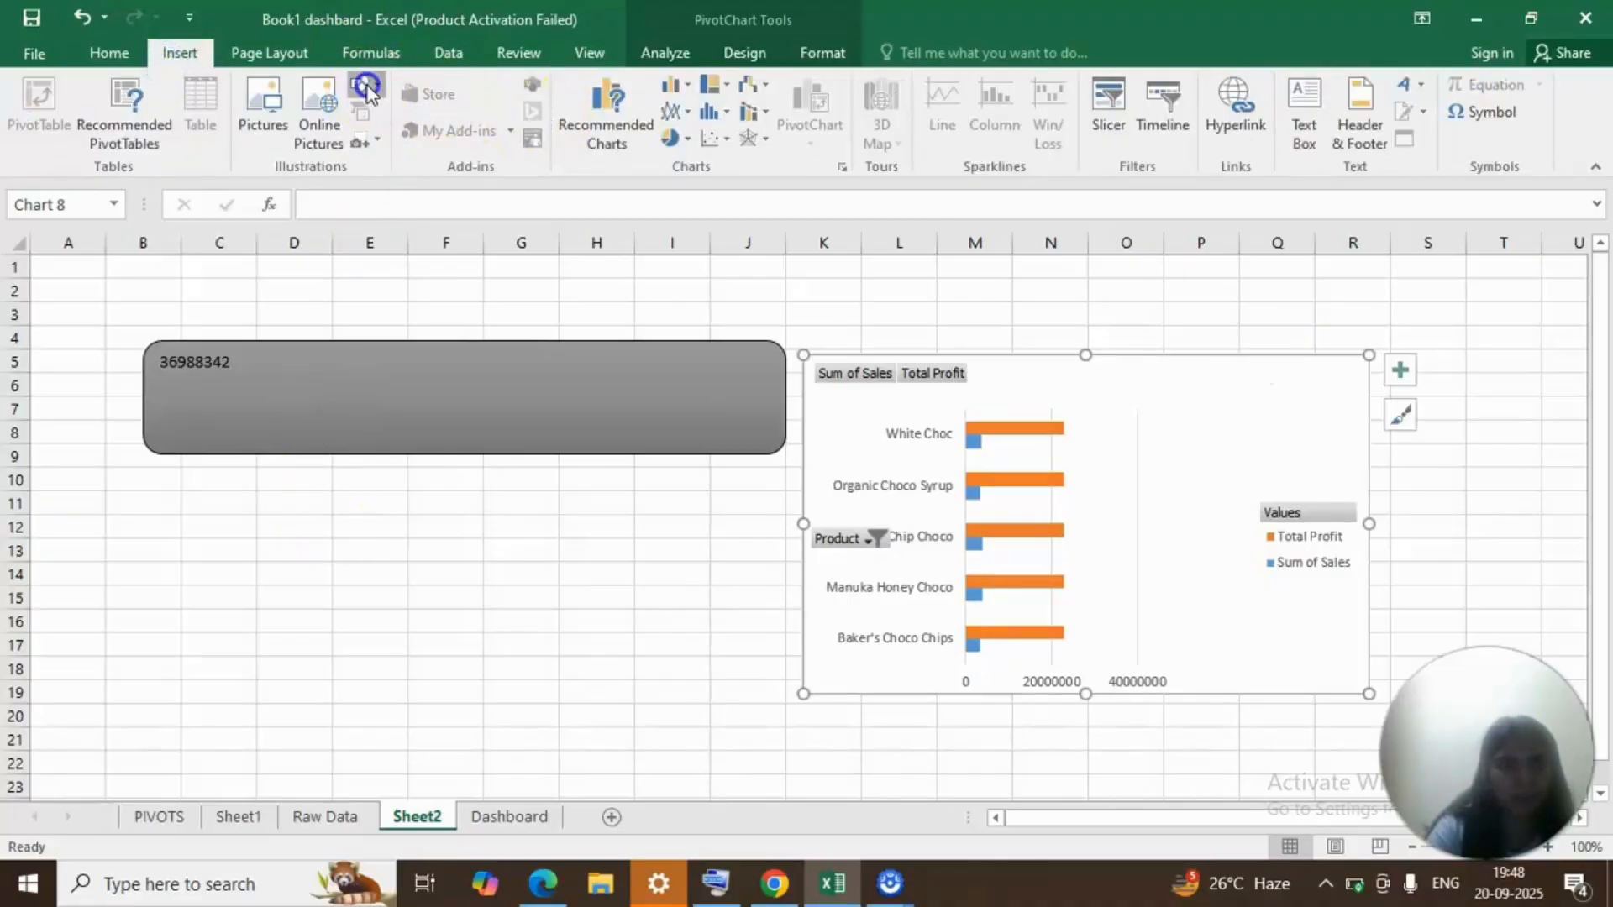
pyautogui.click(367, 86)
pyautogui.click(441, 139)
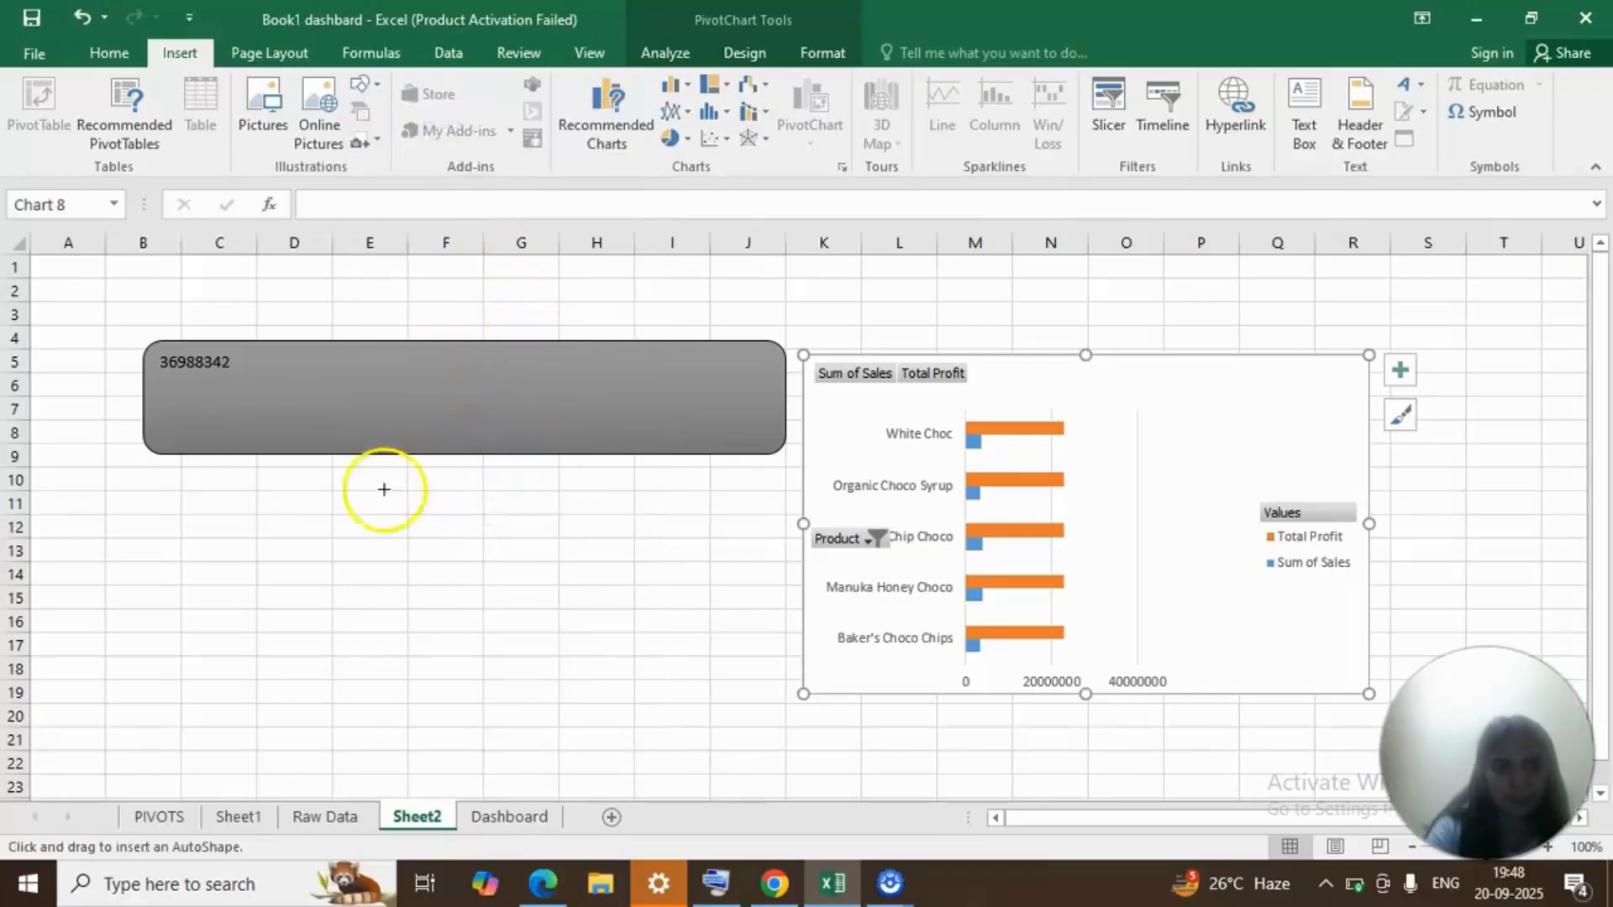
pyautogui.click(236, 524)
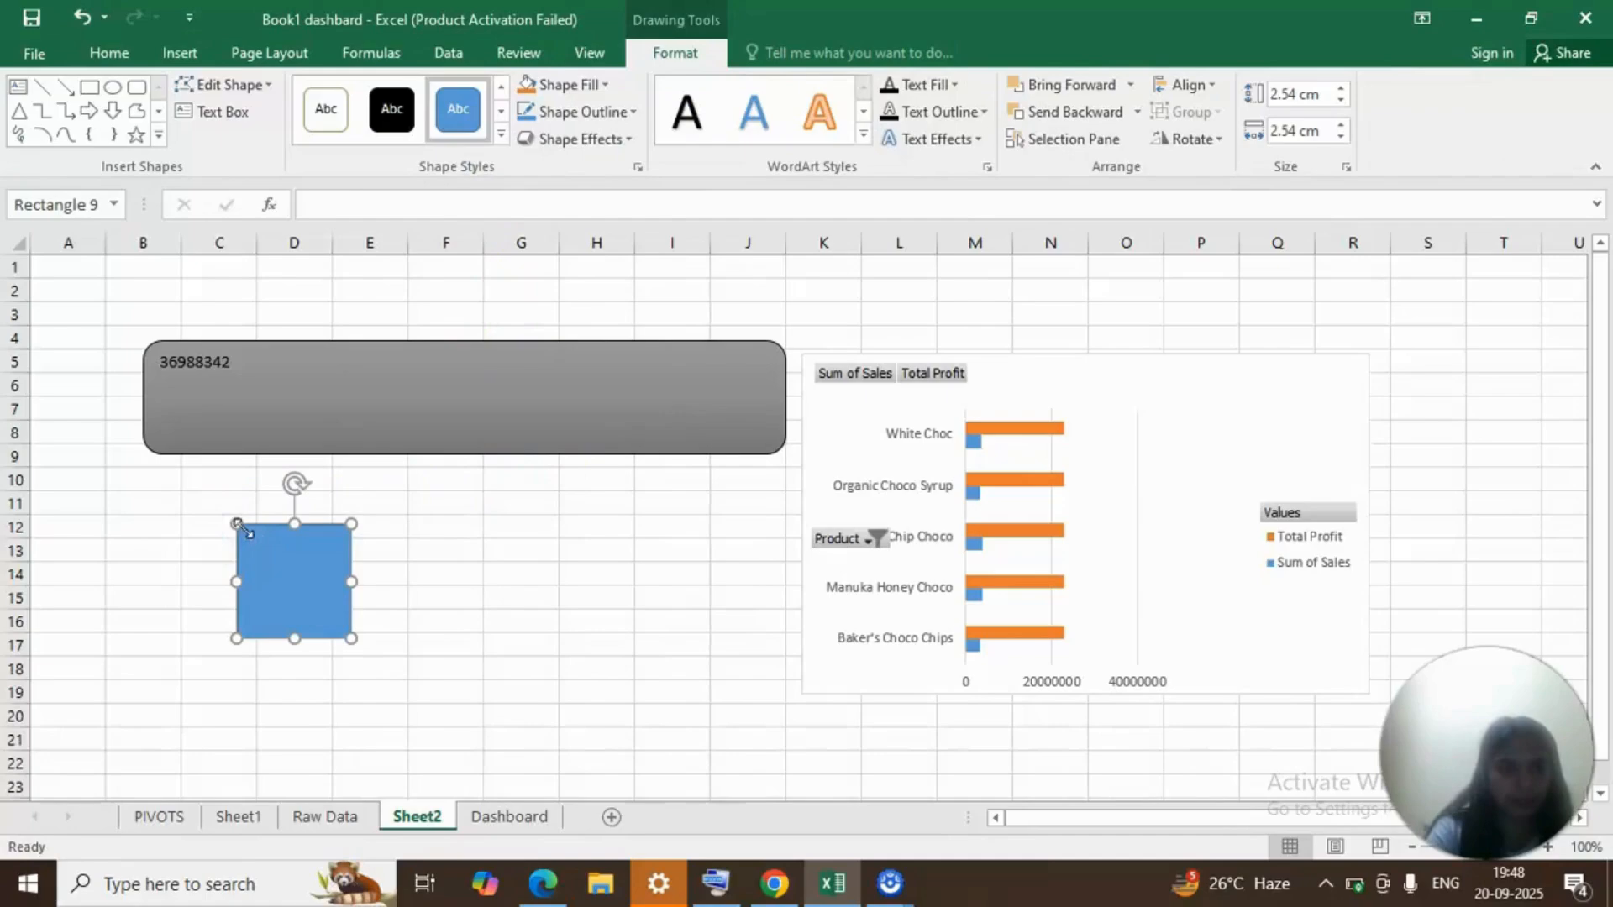
pyautogui.moveTo(236, 523); pyautogui.dragTo(157, 486)
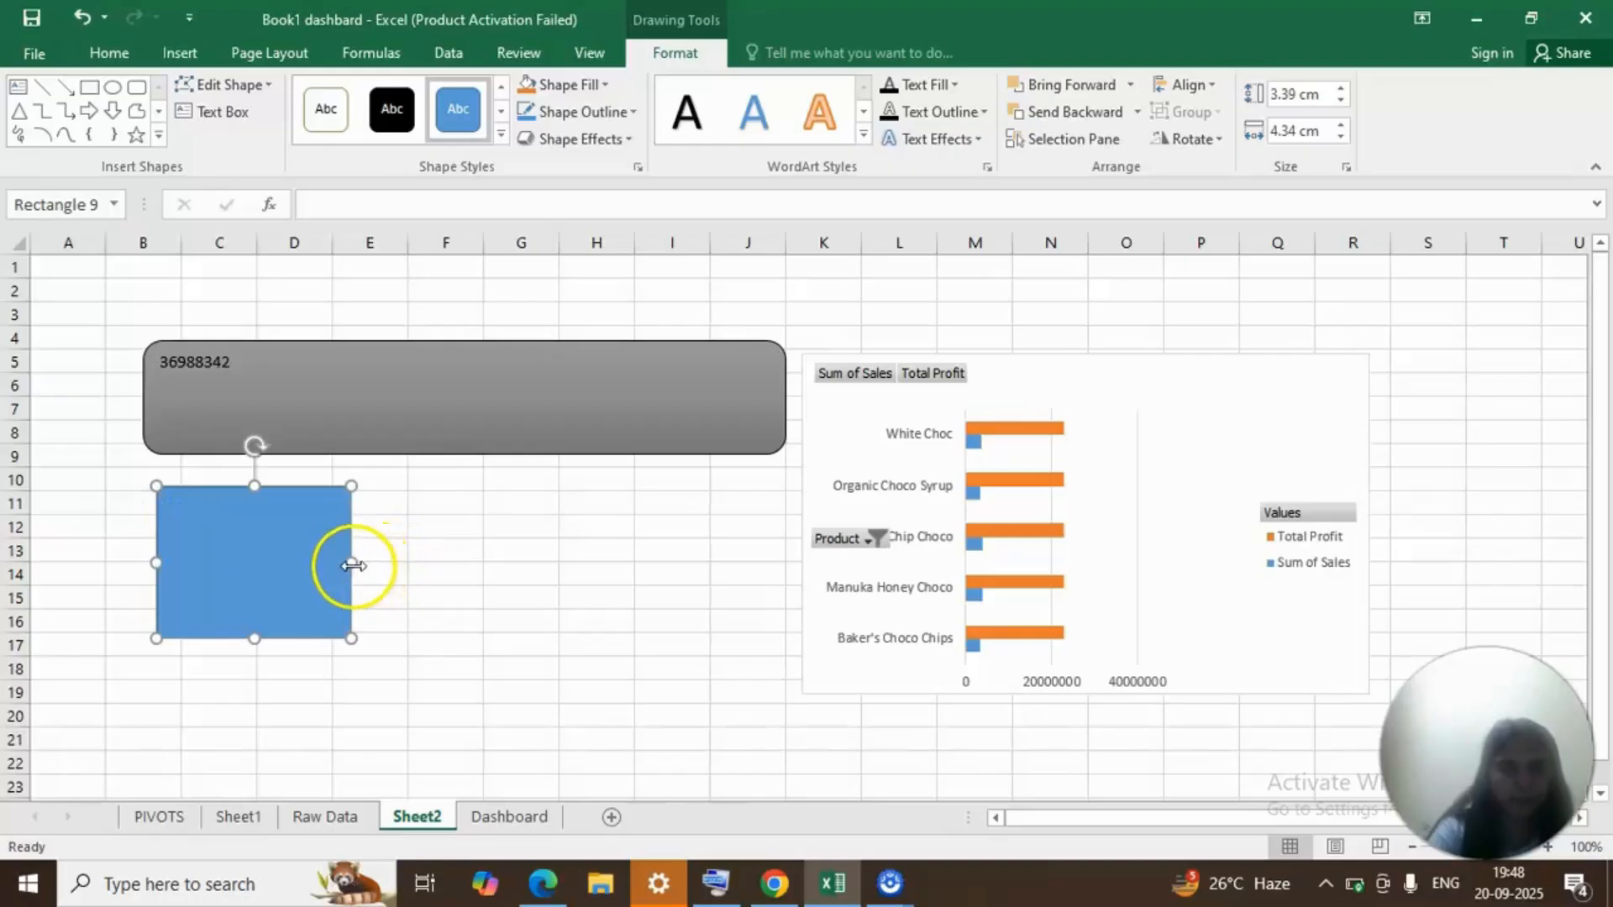
pyautogui.moveTo(351, 567); pyautogui.dragTo(809, 638)
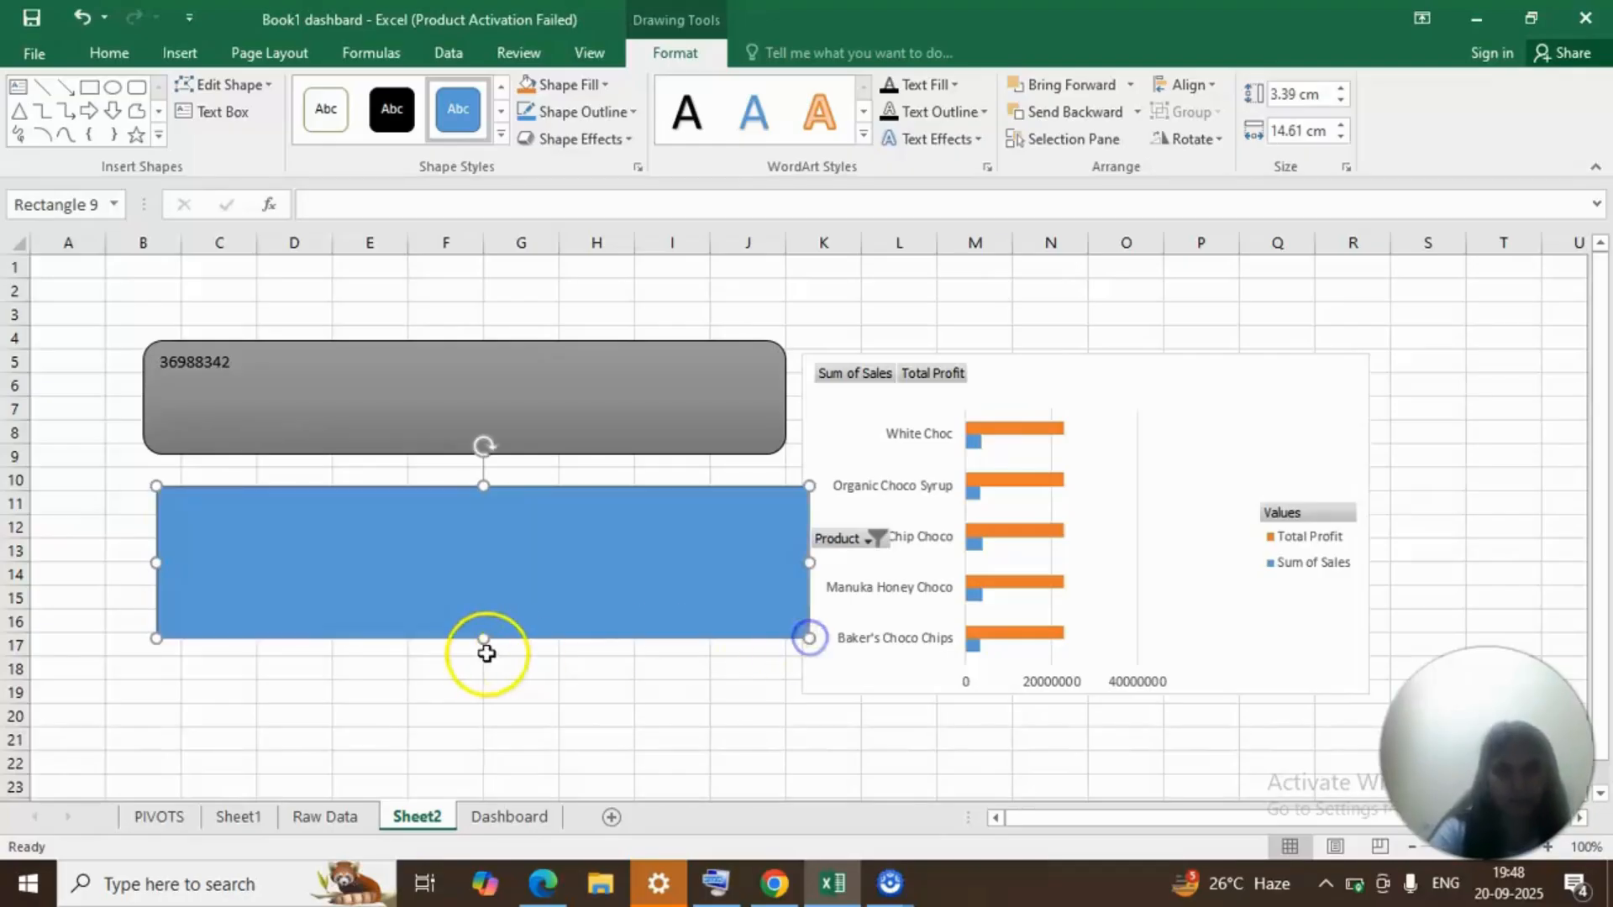
pyautogui.moveTo(482, 642); pyautogui.dragTo(488, 828)
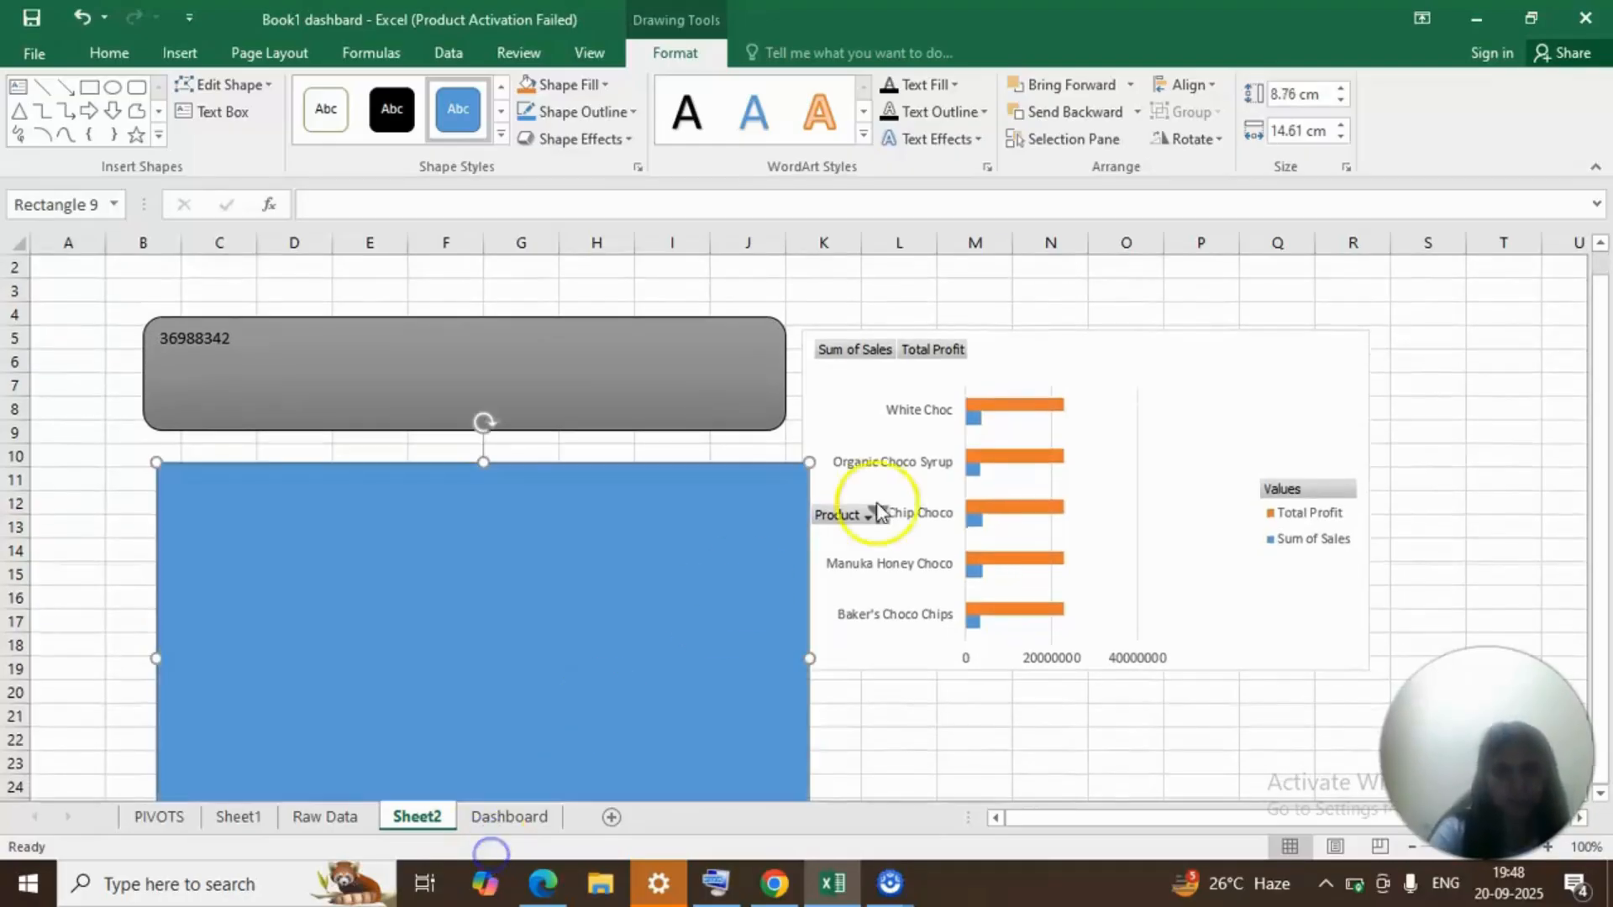
# Move the pasted bar chart away from the blue rectangle and delete it from Sheet2.
pyautogui.click(1165, 430)
pyautogui.moveTo(1164, 430); pyautogui.dragTo(1282, 388)
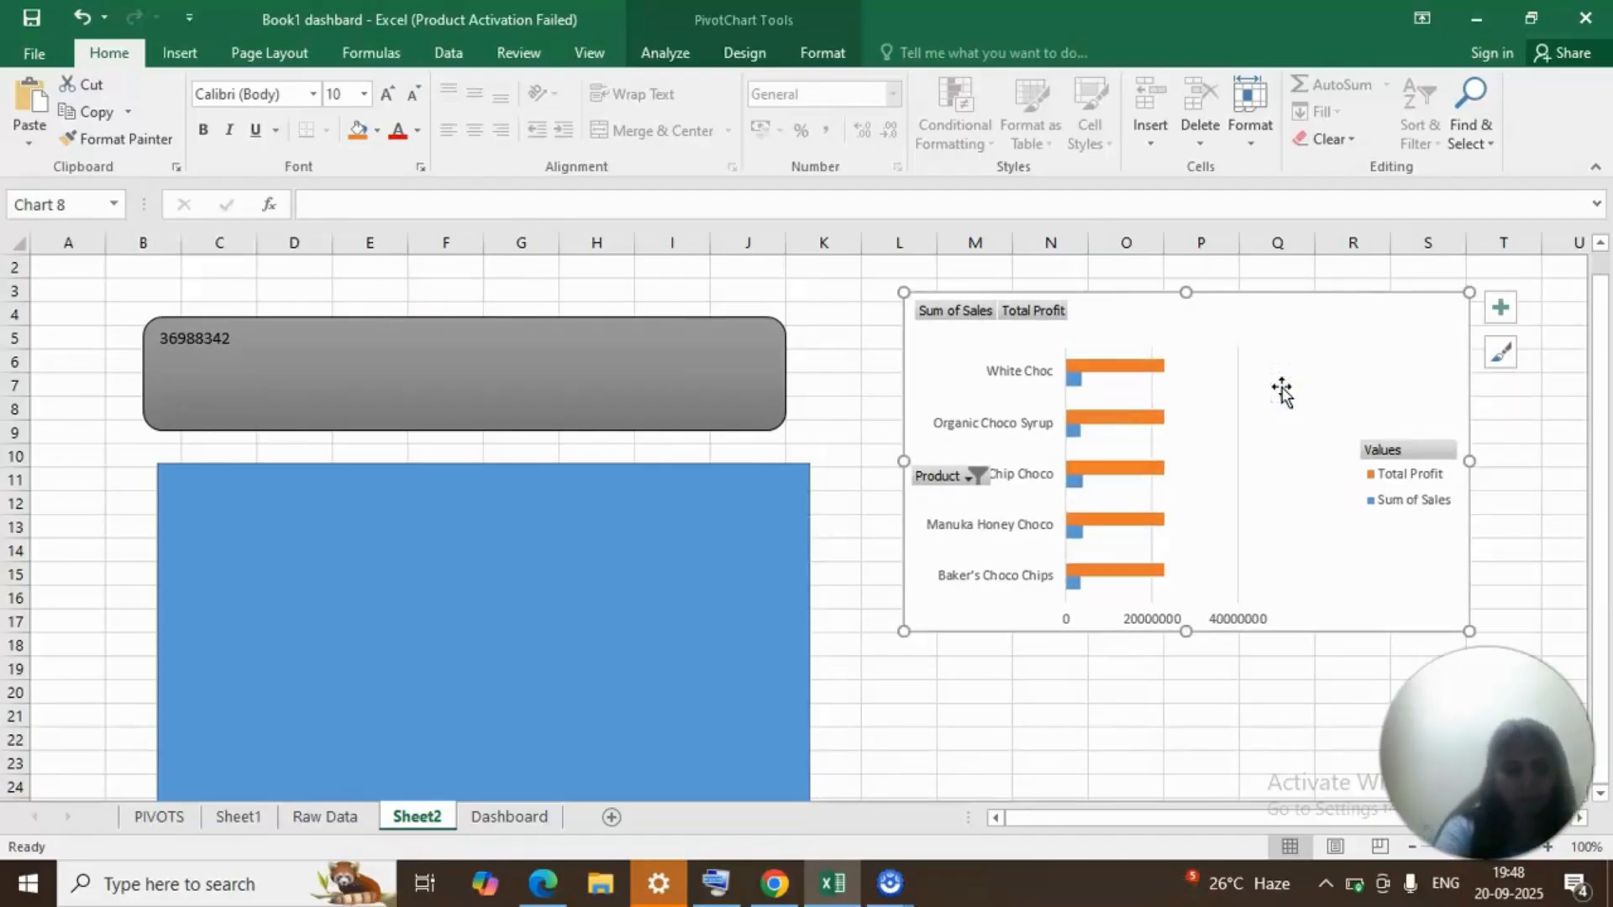
pyautogui.press('Delete')
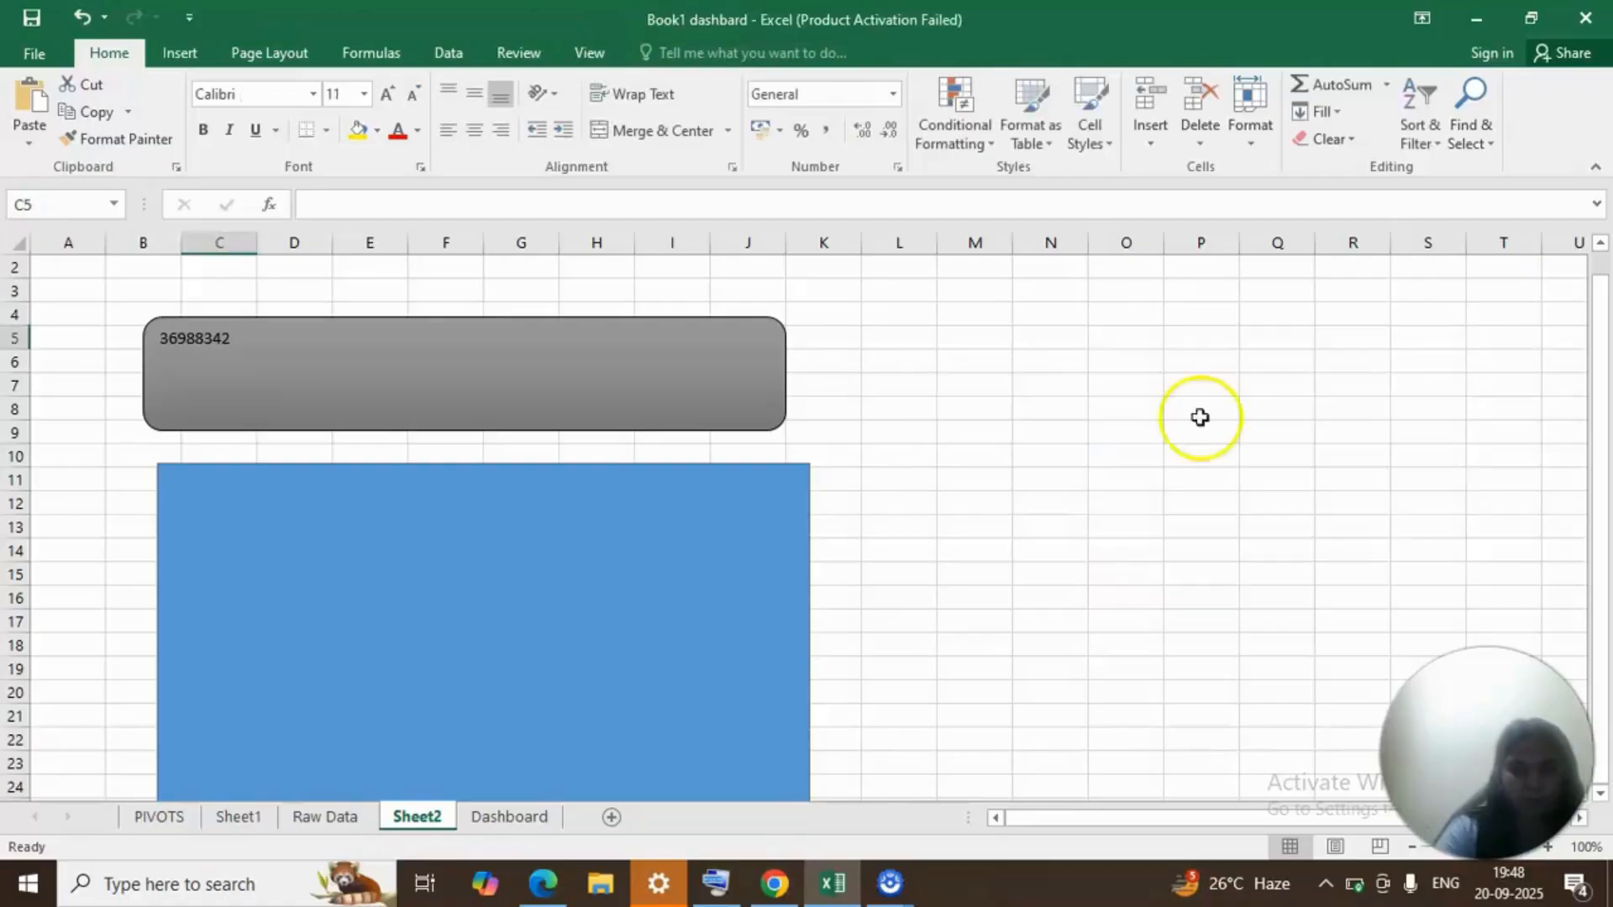
# Shift the blue rectangle slightly up and left and paste the copied bar PivotChart on top of it on Sheet2.
pyautogui.click(378, 583)
pyautogui.moveTo(378, 583)
pyautogui.mouseDown()
pyautogui.moveTo(295, 840)
pyautogui.moveTo(351, 750)
pyautogui.moveTo(333, 590)
pyautogui.moveTo(371, 555)
pyautogui.mouseUp()
pyautogui.hotkey('ctrl', 'v')
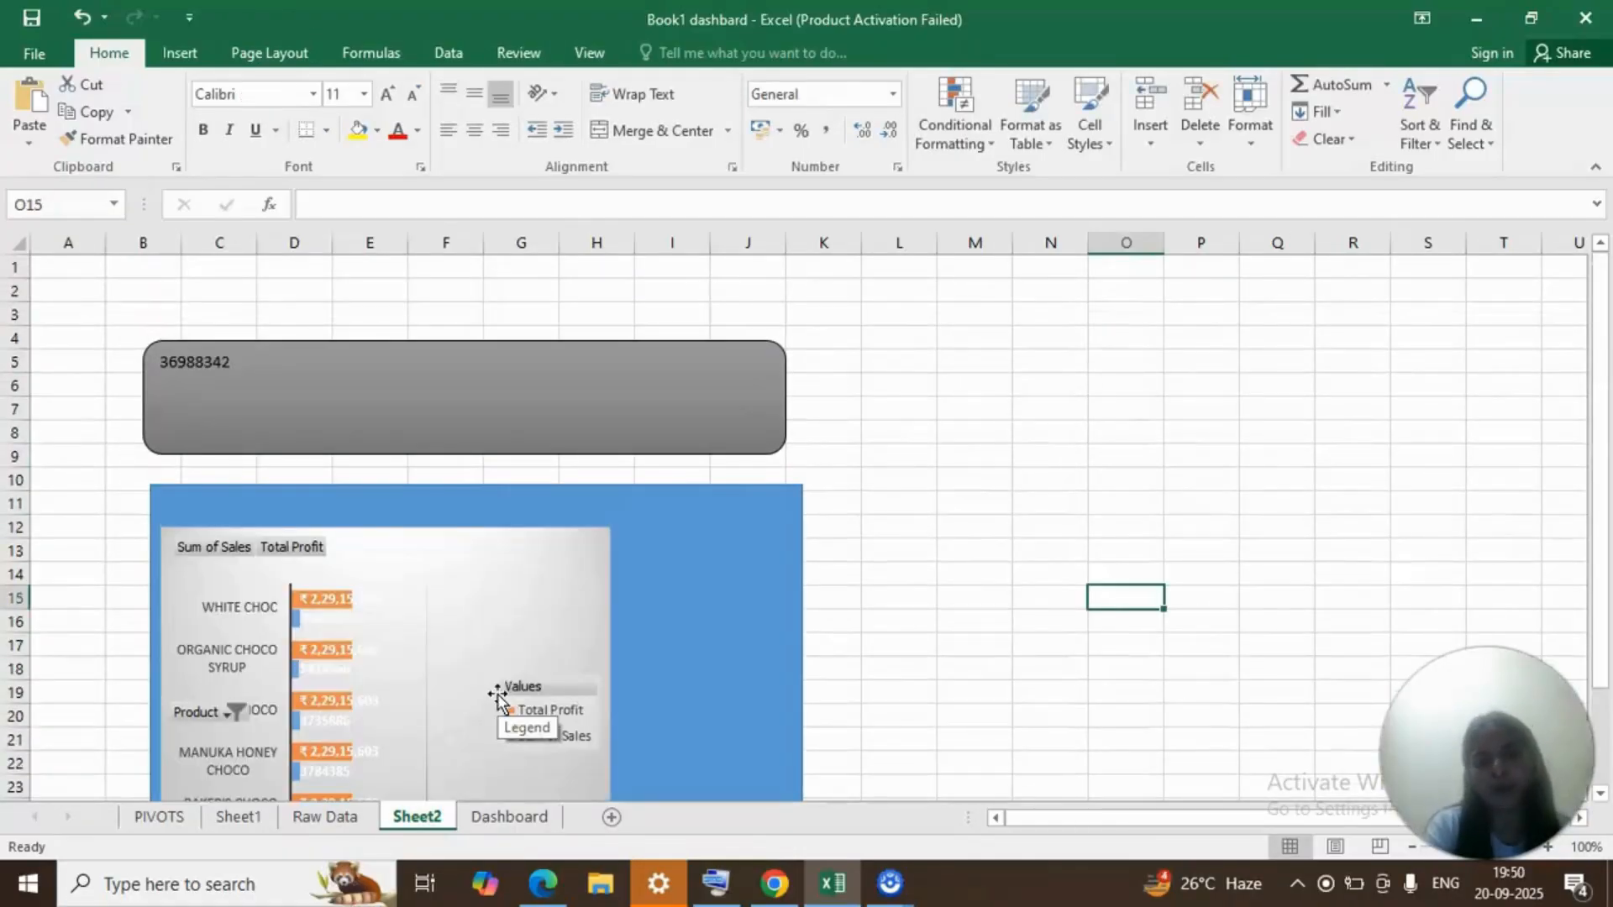
# Open the Dashboard sheet, try the Bites category in the slicer and examine the finished dashboard layout.
pyautogui.click(507, 816)
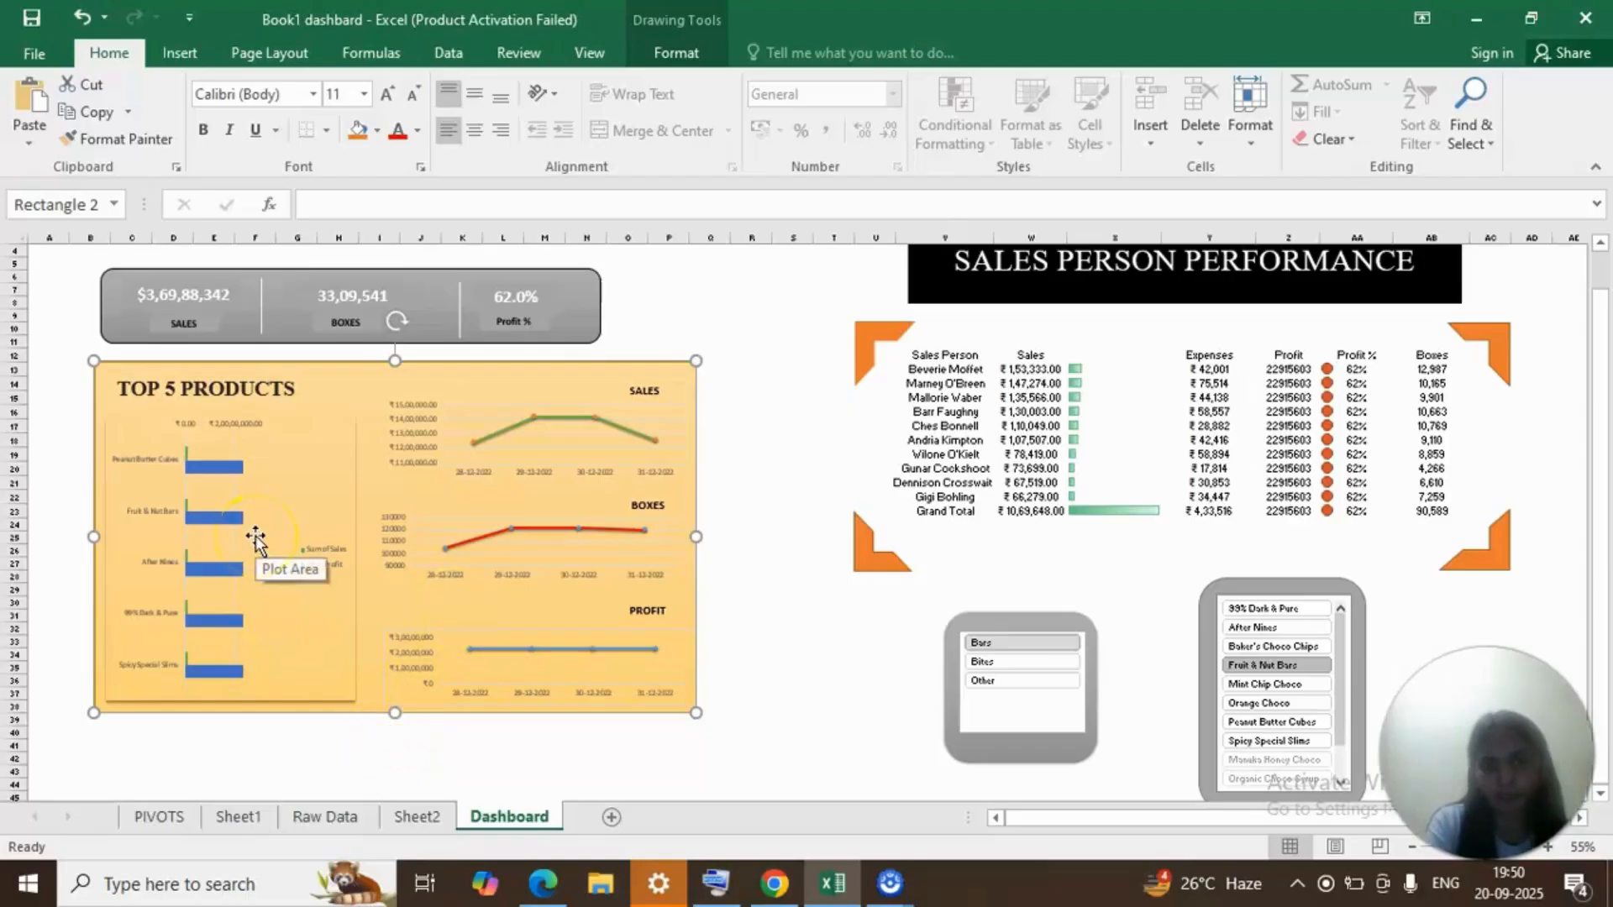
pyautogui.click(994, 663)
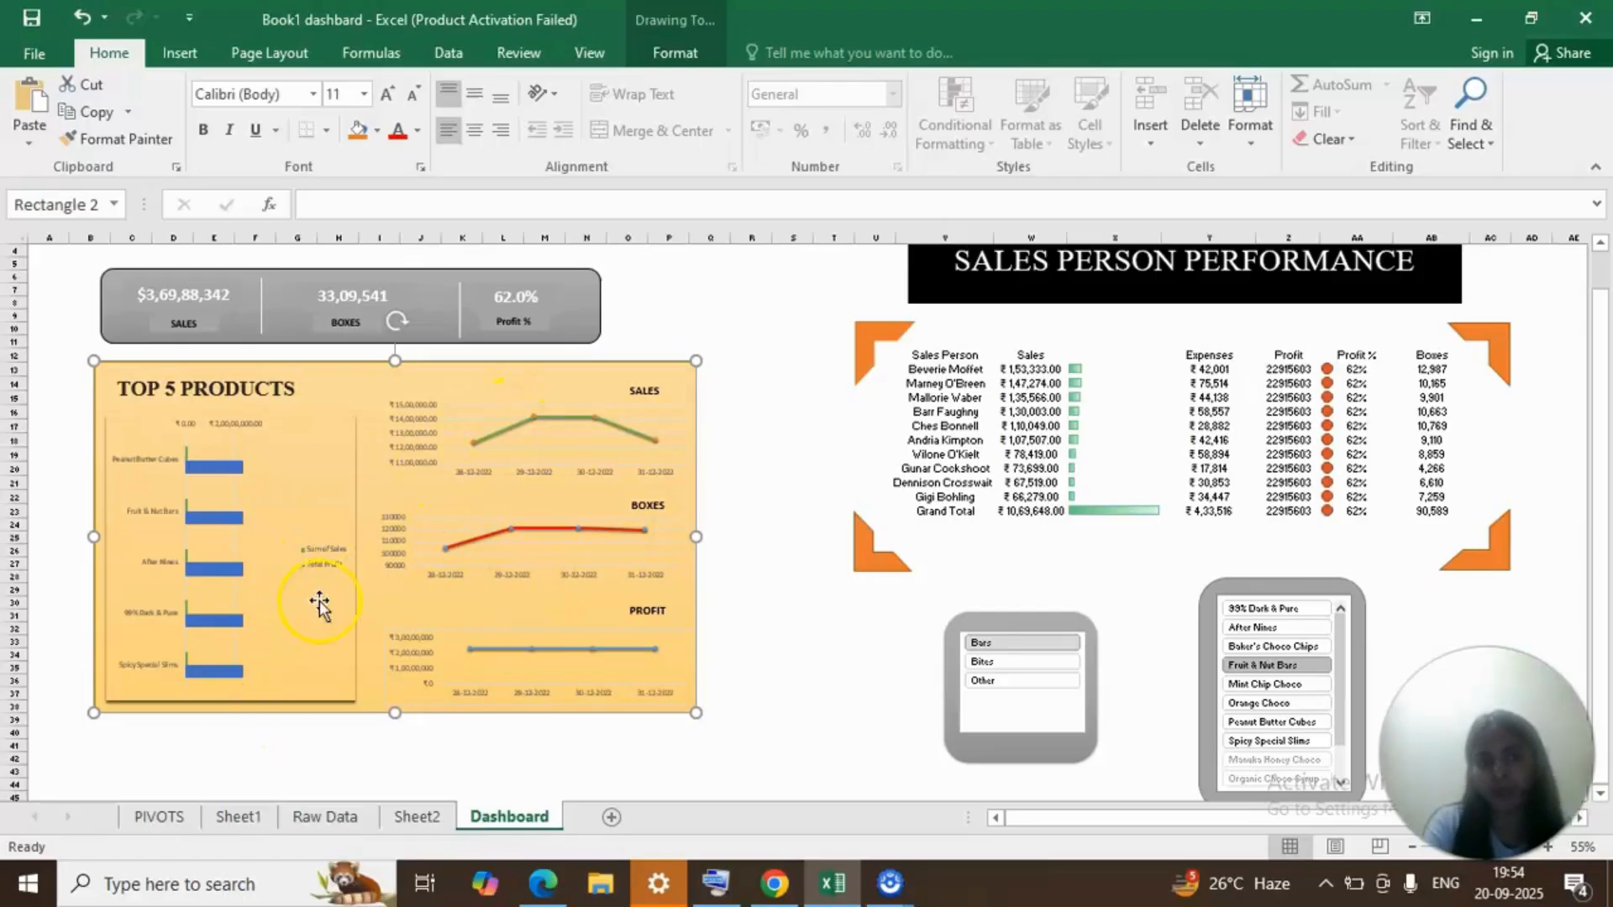
pyautogui.scroll(1, 839, 468)
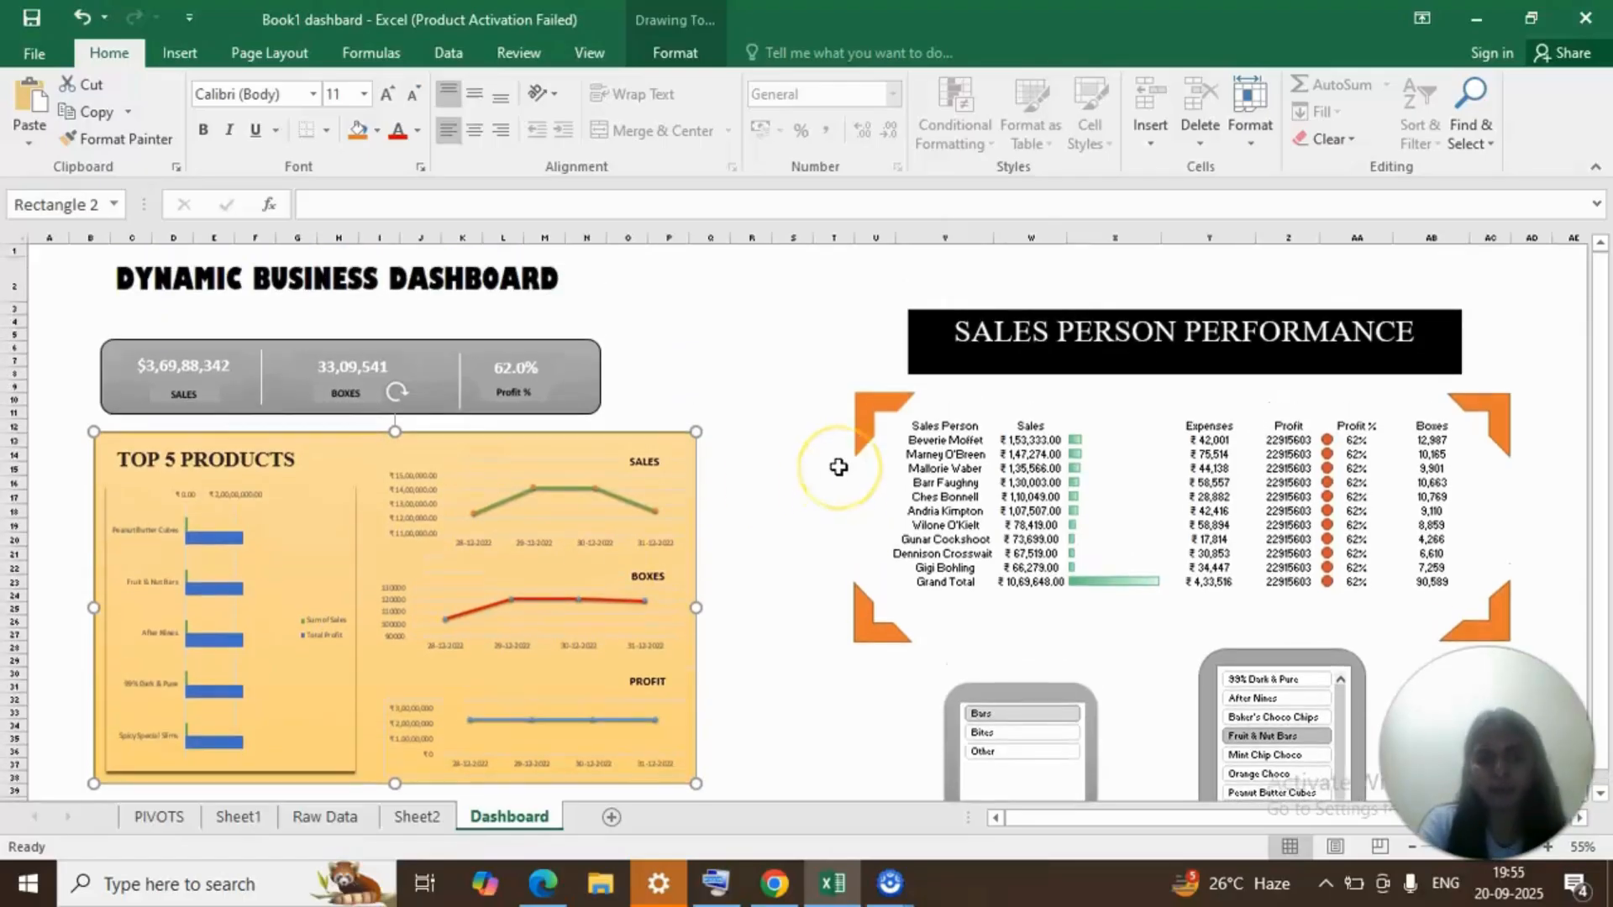
pyautogui.scroll(-1, 838, 467)
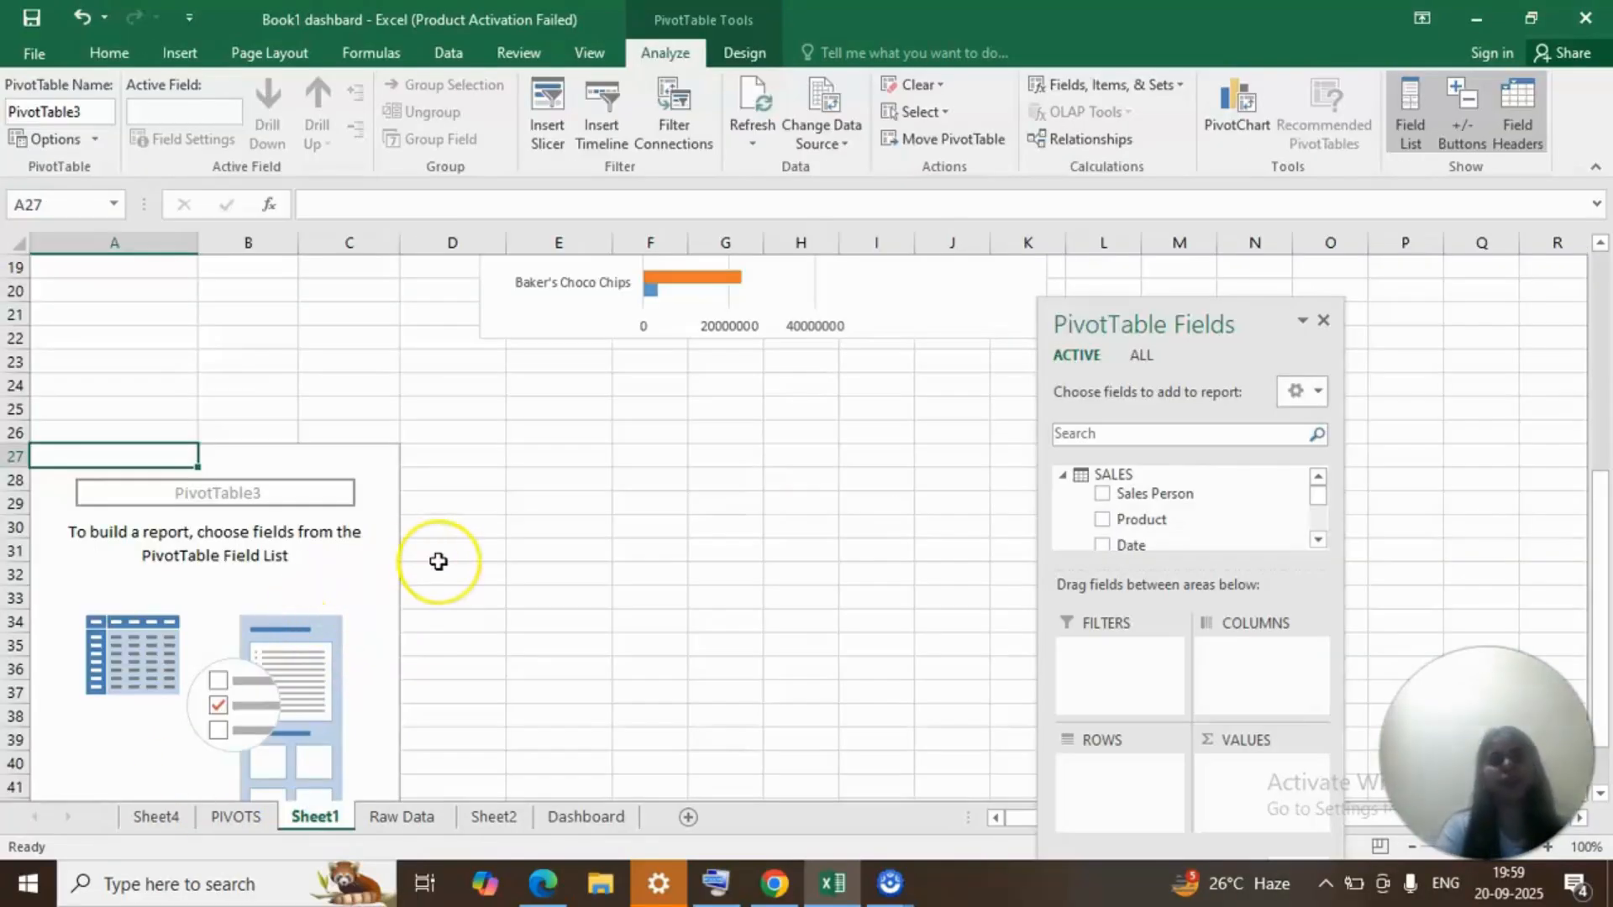
# Add Sales Person as rows and Sales as values to the empty PivotTable at A27 on Sheet1.
pyautogui.scroll(-3, 438, 561)
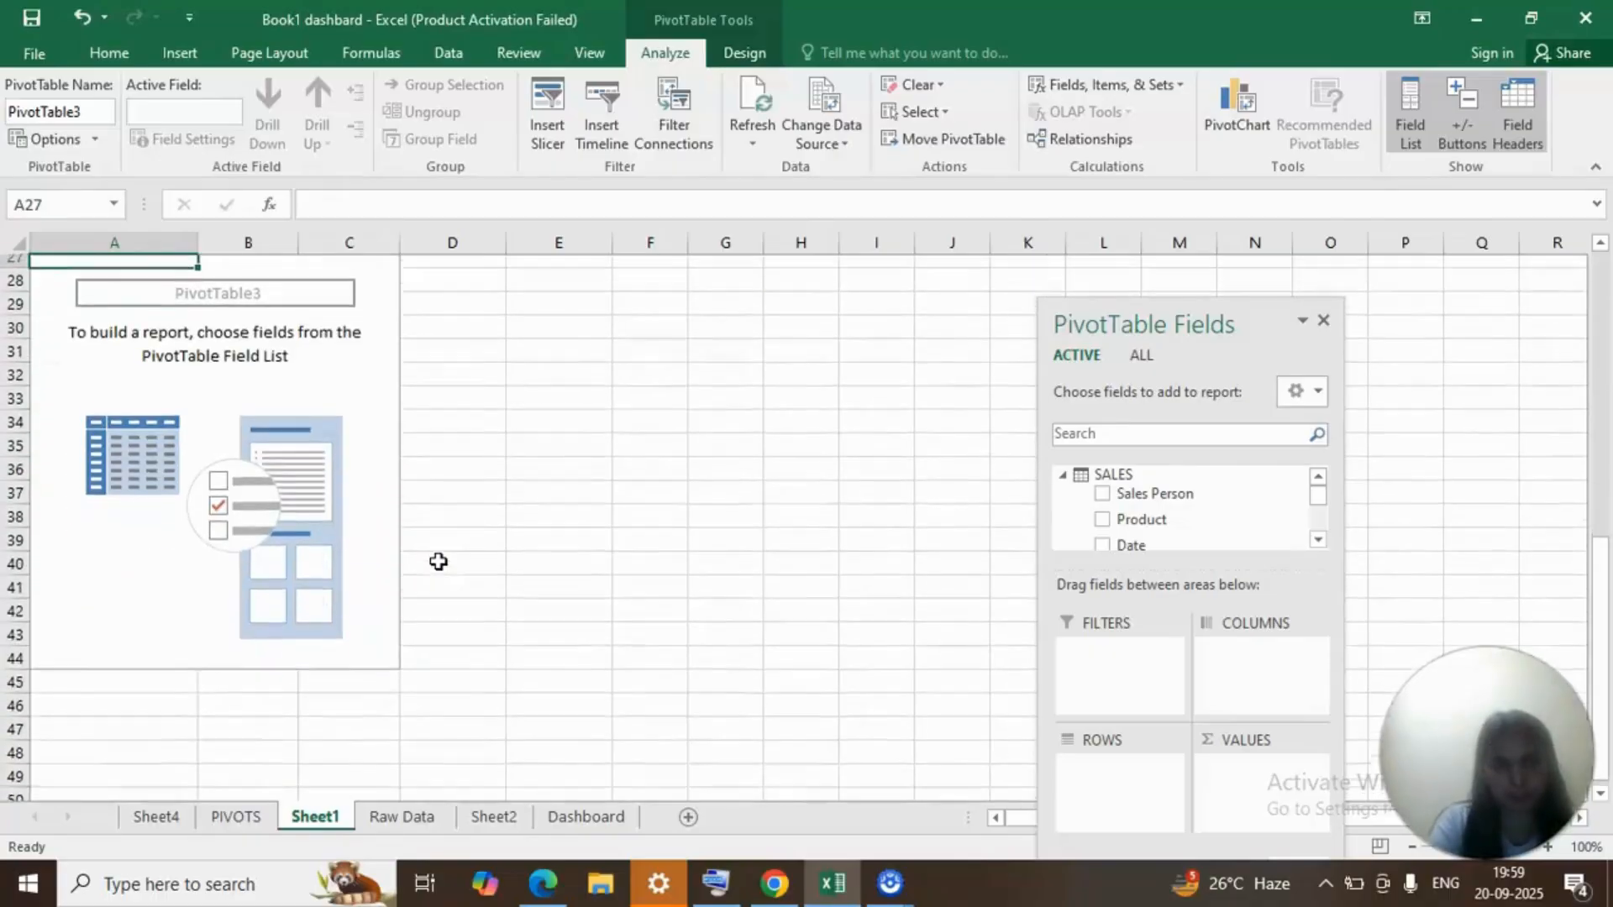
pyautogui.scroll(2, 435, 558)
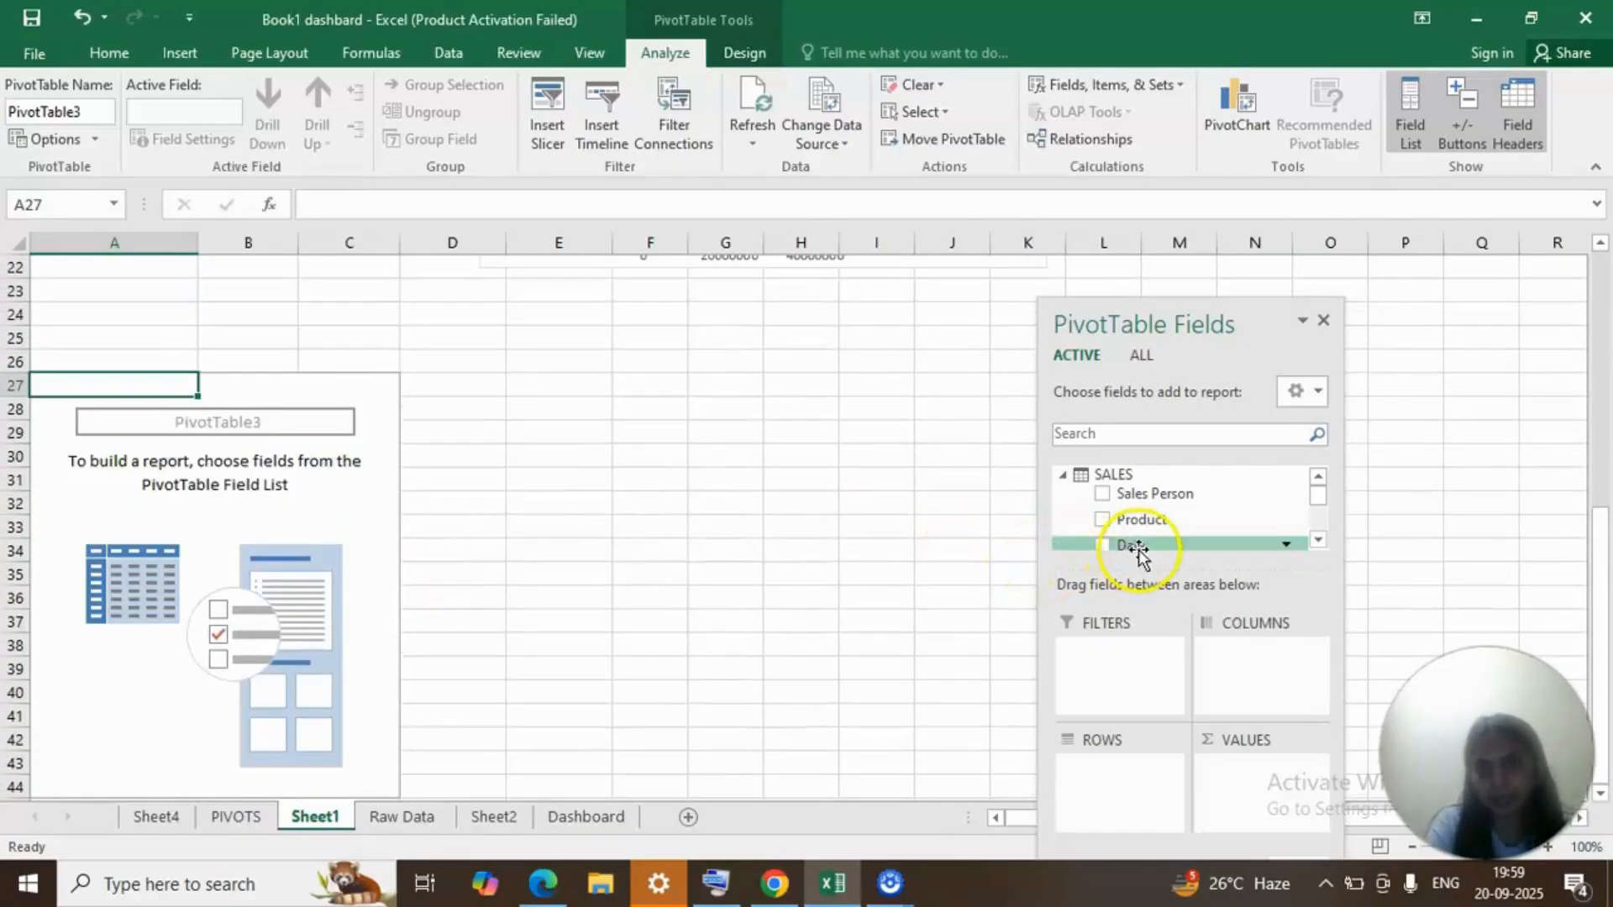
pyautogui.moveTo(1147, 493); pyautogui.dragTo(1134, 741)
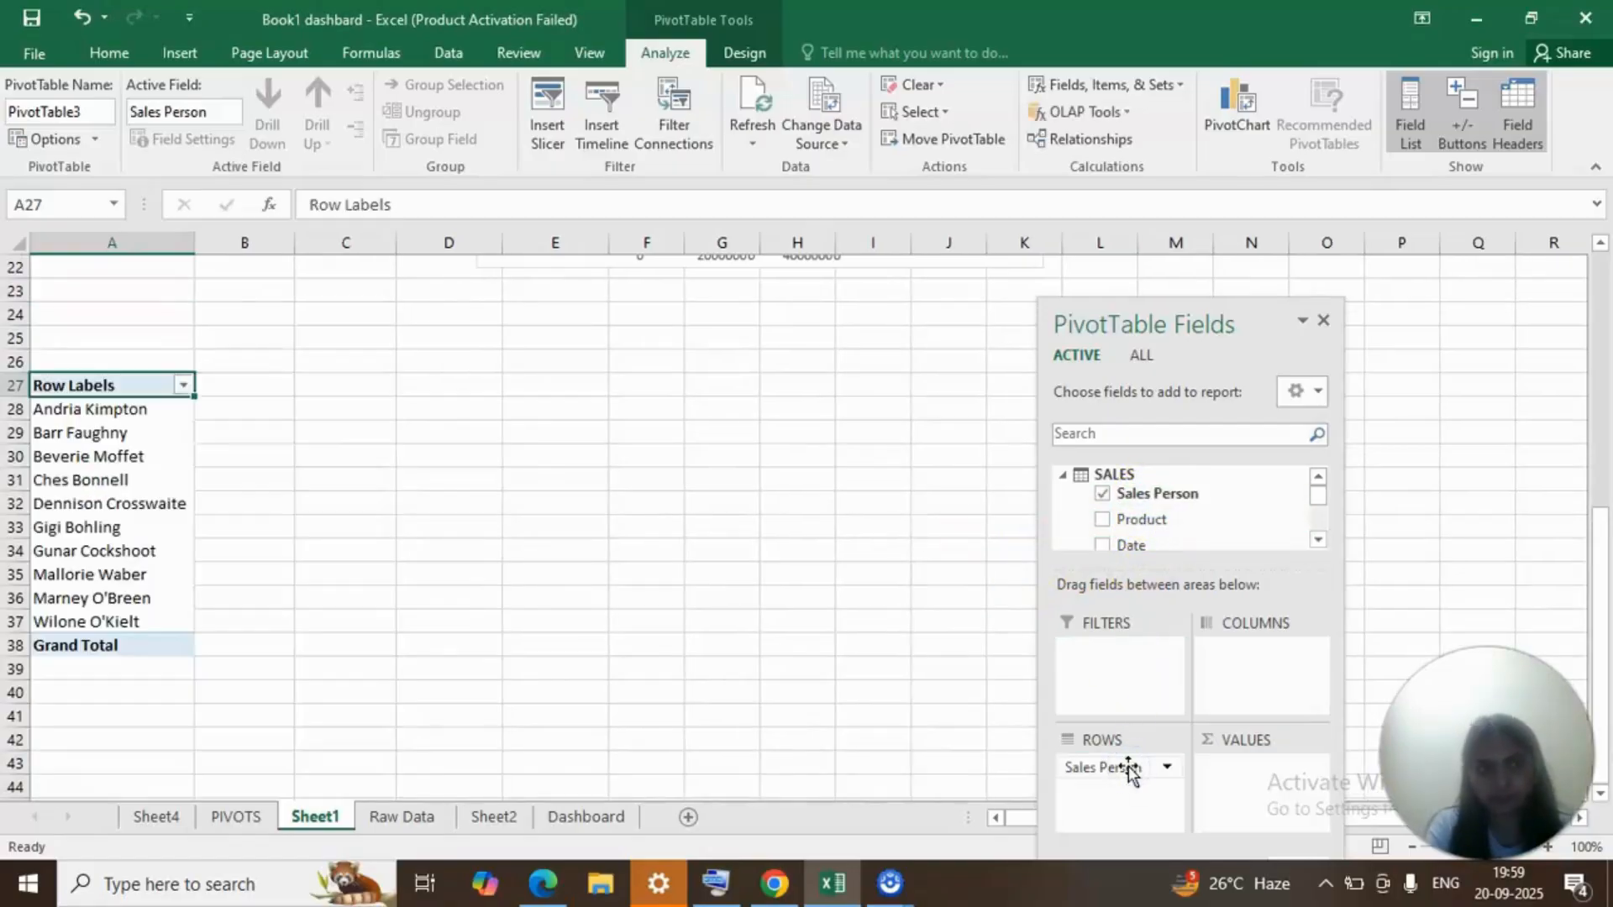
pyautogui.click(1321, 541)
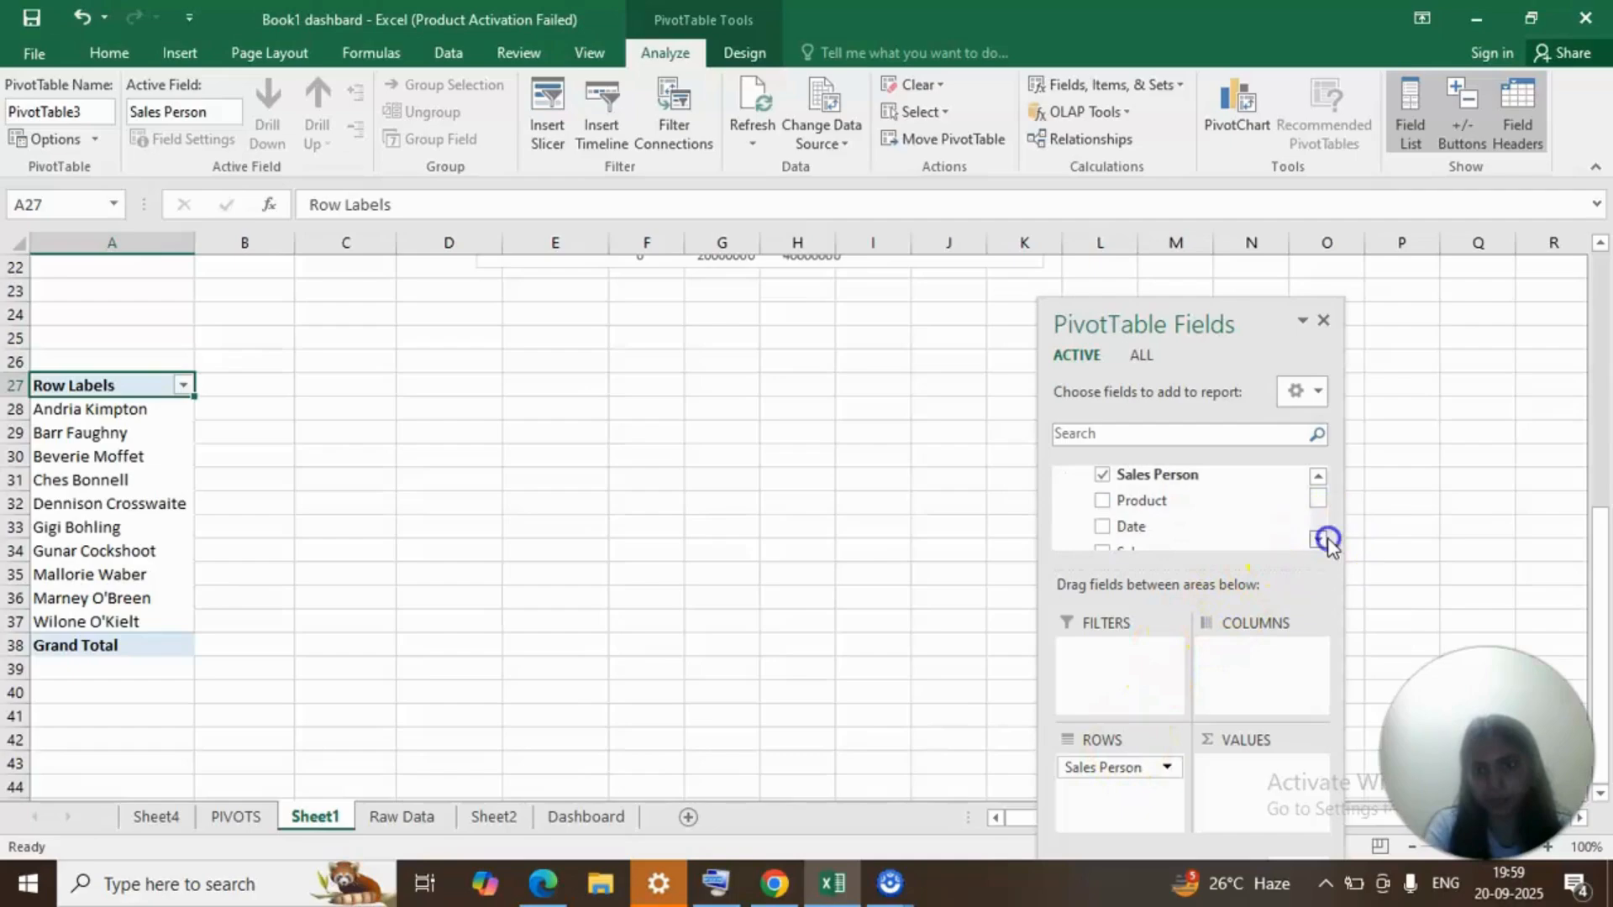
pyautogui.click(1321, 540)
pyautogui.click(1319, 539)
pyautogui.click(1319, 539)
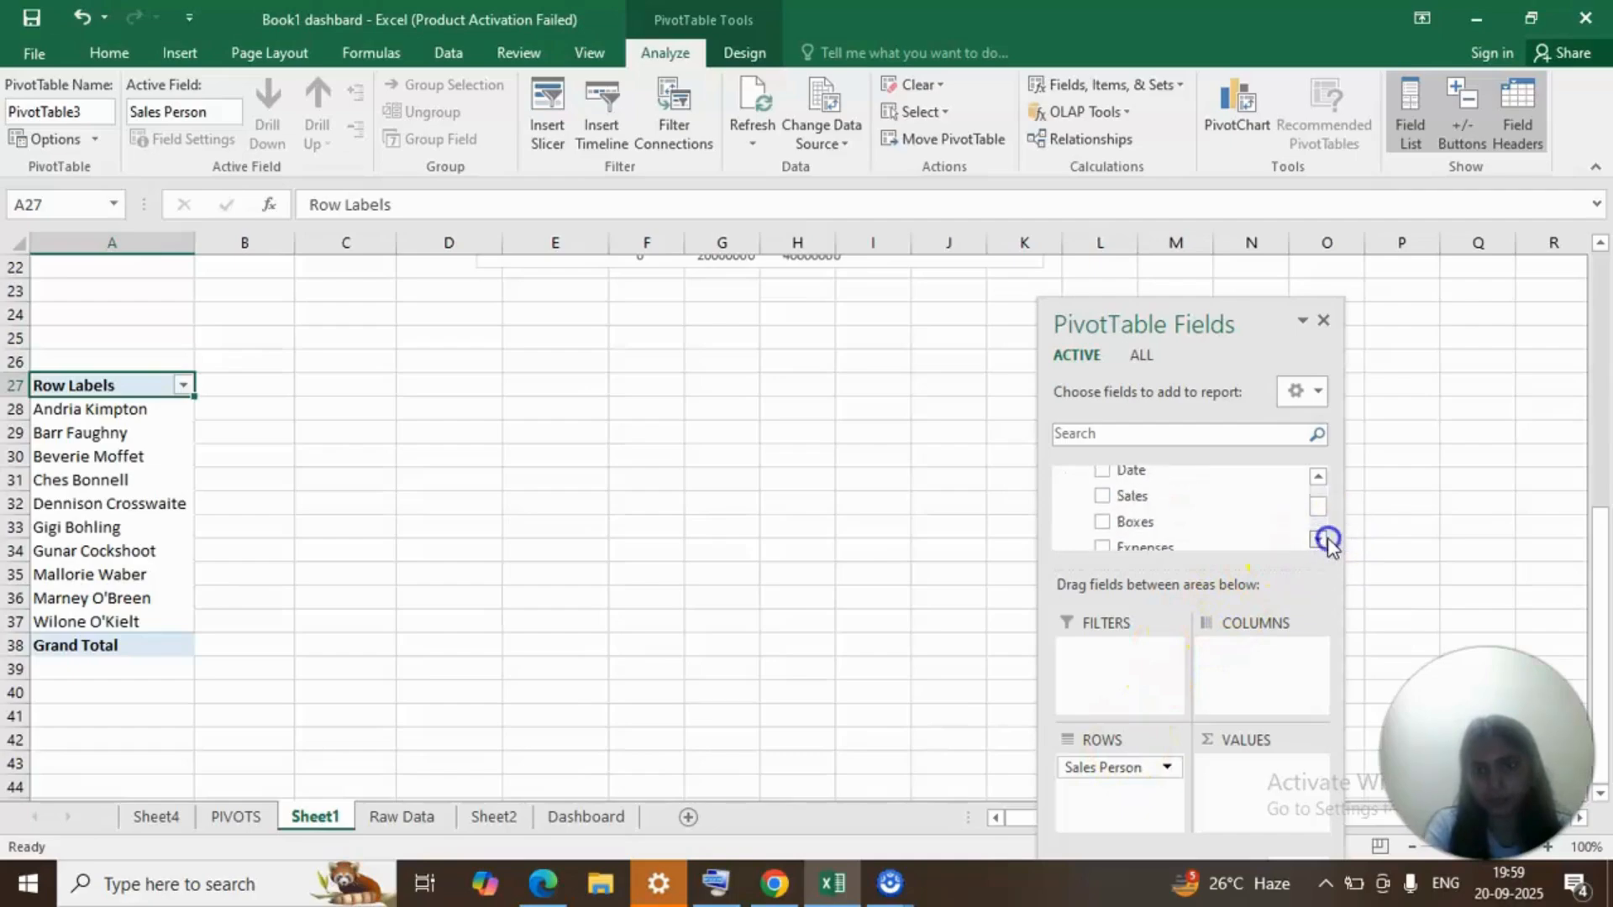
pyautogui.moveTo(1262, 499); pyautogui.dragTo(1268, 815)
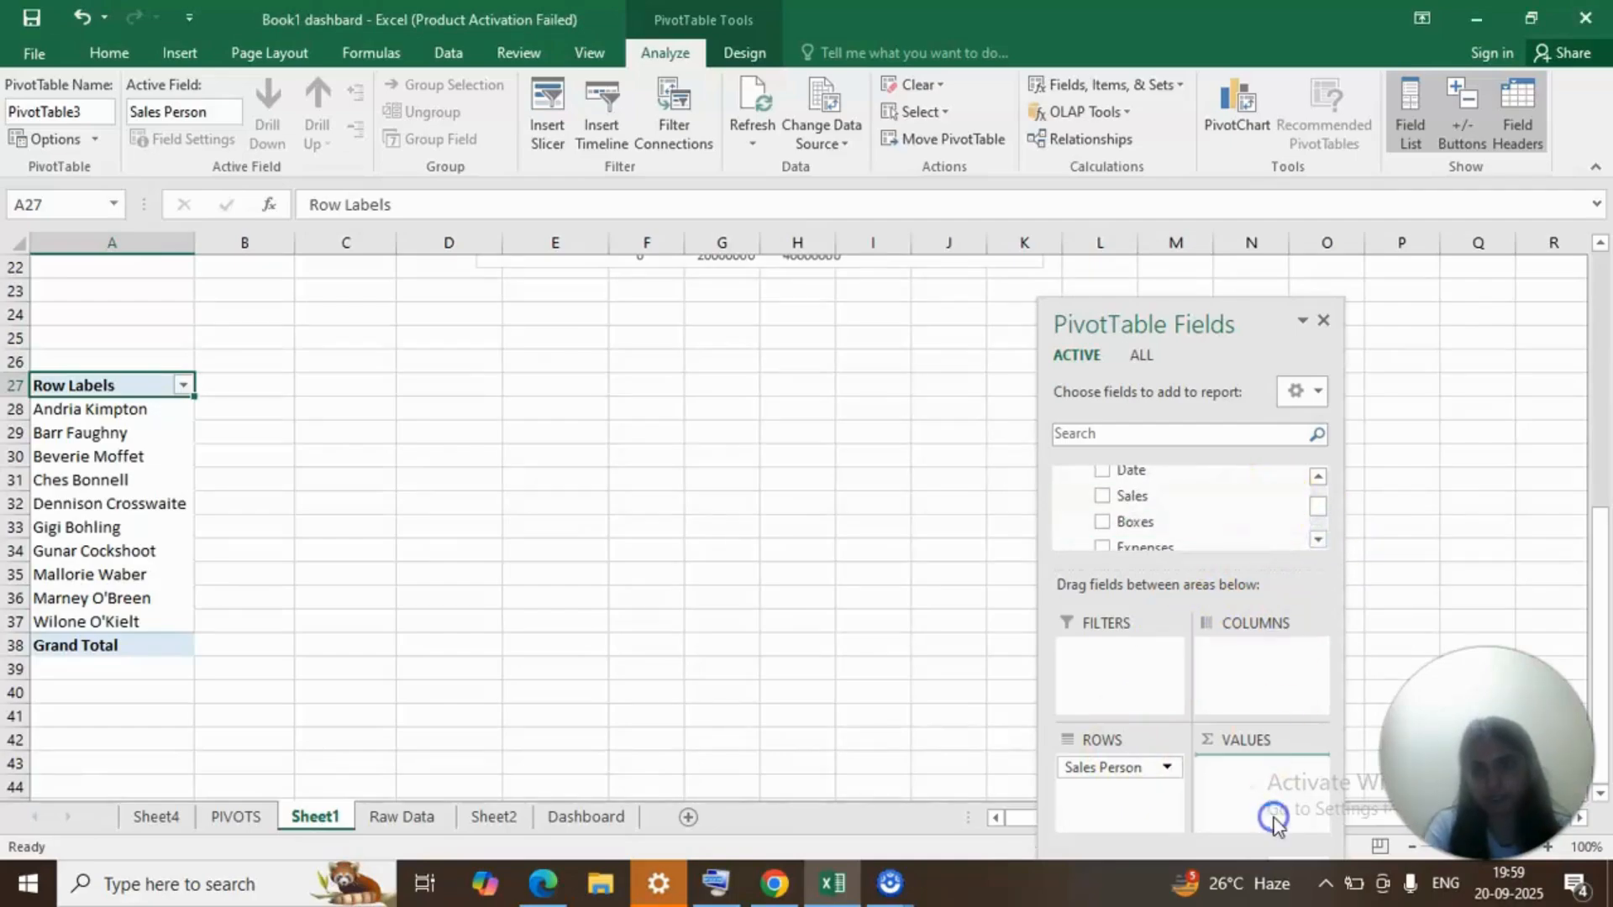
# Add Total Profit and Expenses as values to the sales person PivotTable.
pyautogui.click(1318, 541)
pyautogui.click(1318, 540)
pyautogui.click(1318, 540)
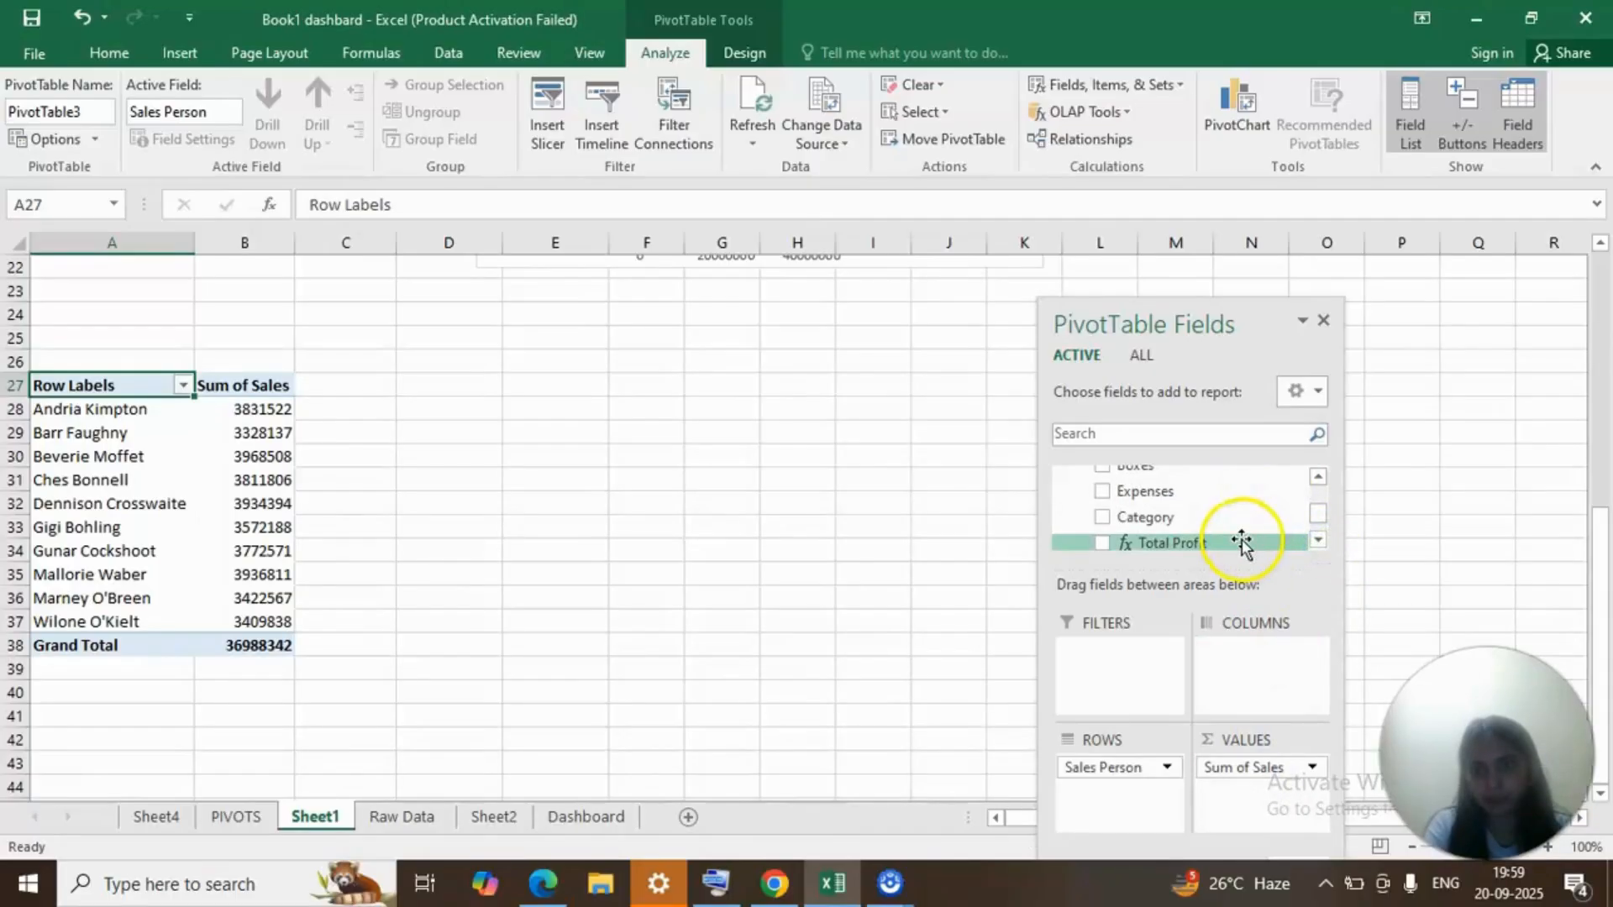
pyautogui.moveTo(1242, 542); pyautogui.dragTo(1250, 797)
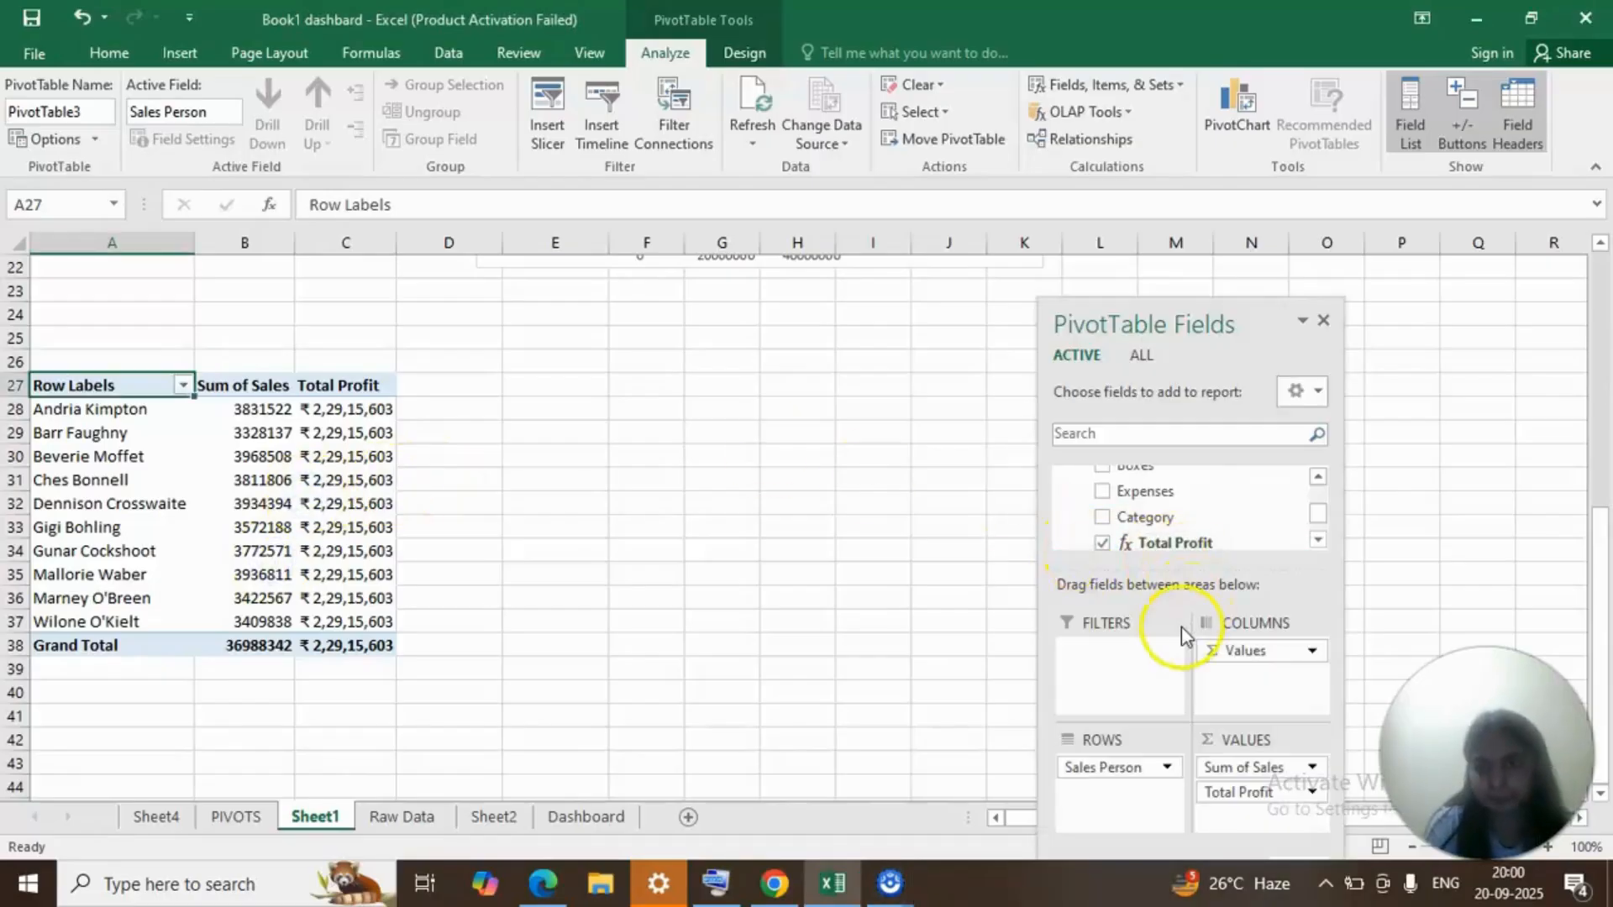
pyautogui.moveTo(1191, 505); pyautogui.dragTo(1239, 704)
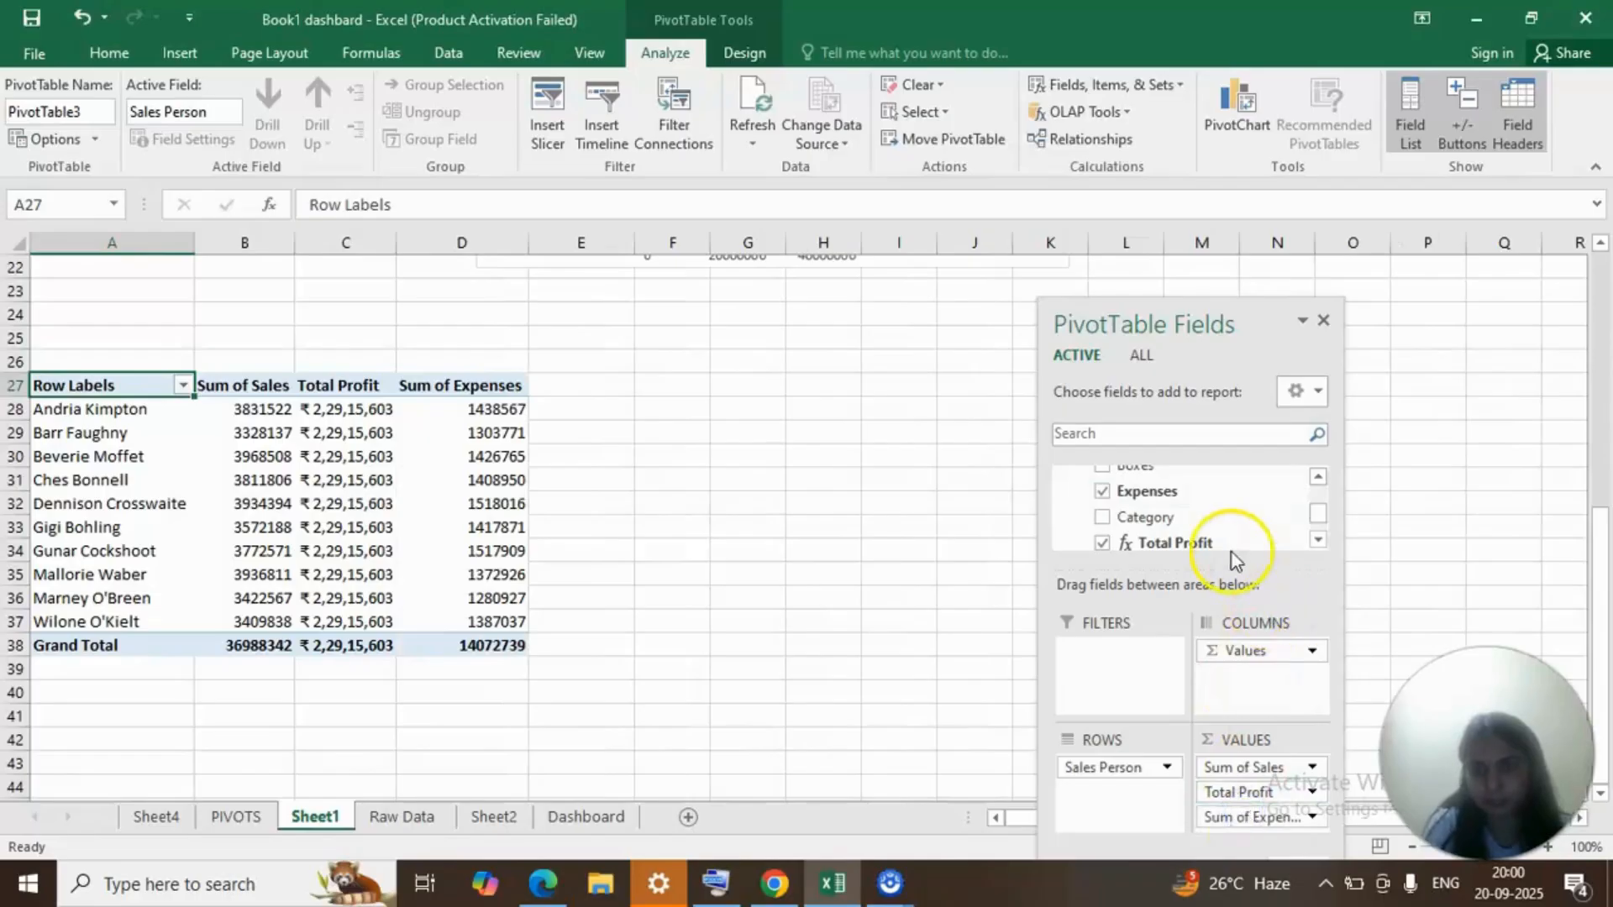
# Add Boxes between Total Profit and Expenses, and add Profit % as a value in the sales person PivotTable.
pyautogui.click(1323, 480)
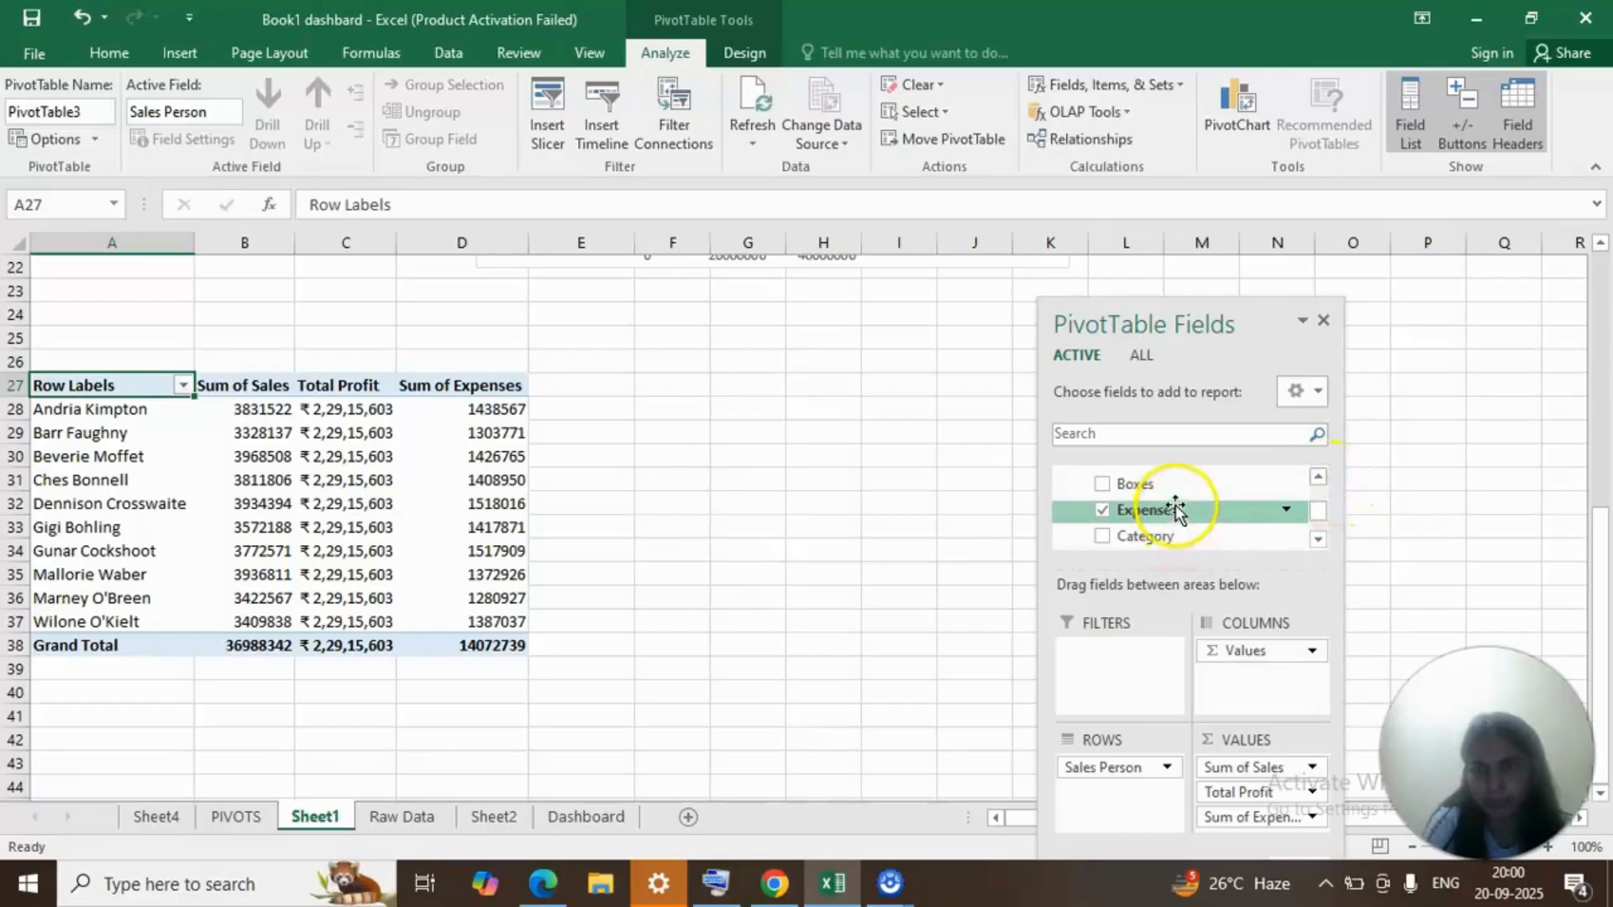
pyautogui.moveTo(1170, 486); pyautogui.dragTo(1270, 814)
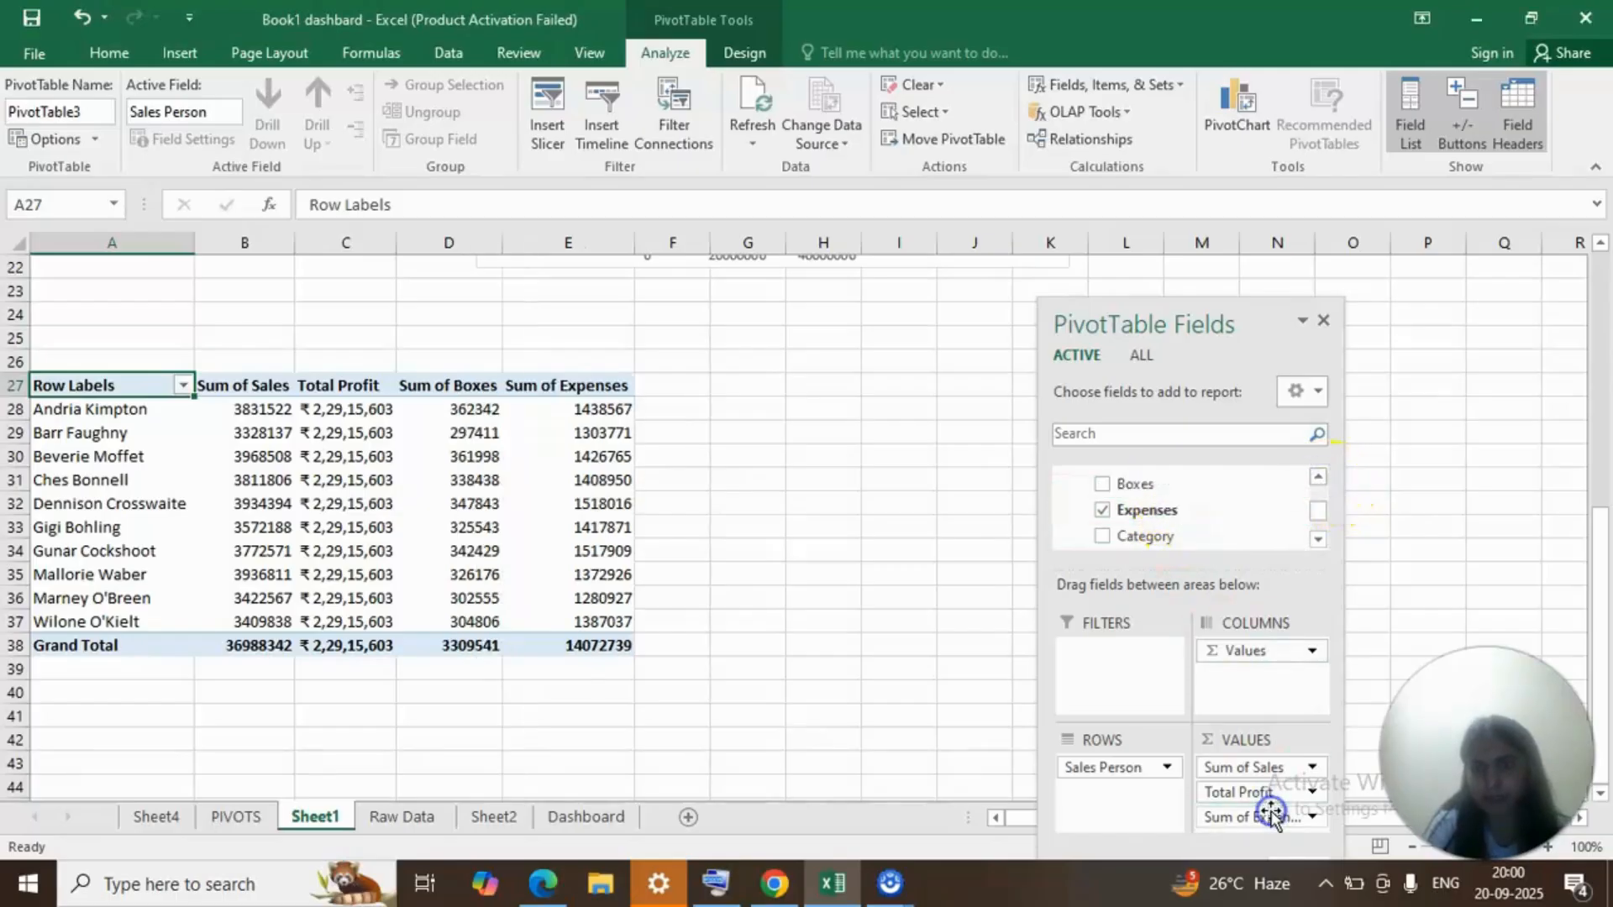
pyautogui.click(1316, 541)
pyautogui.click(1317, 540)
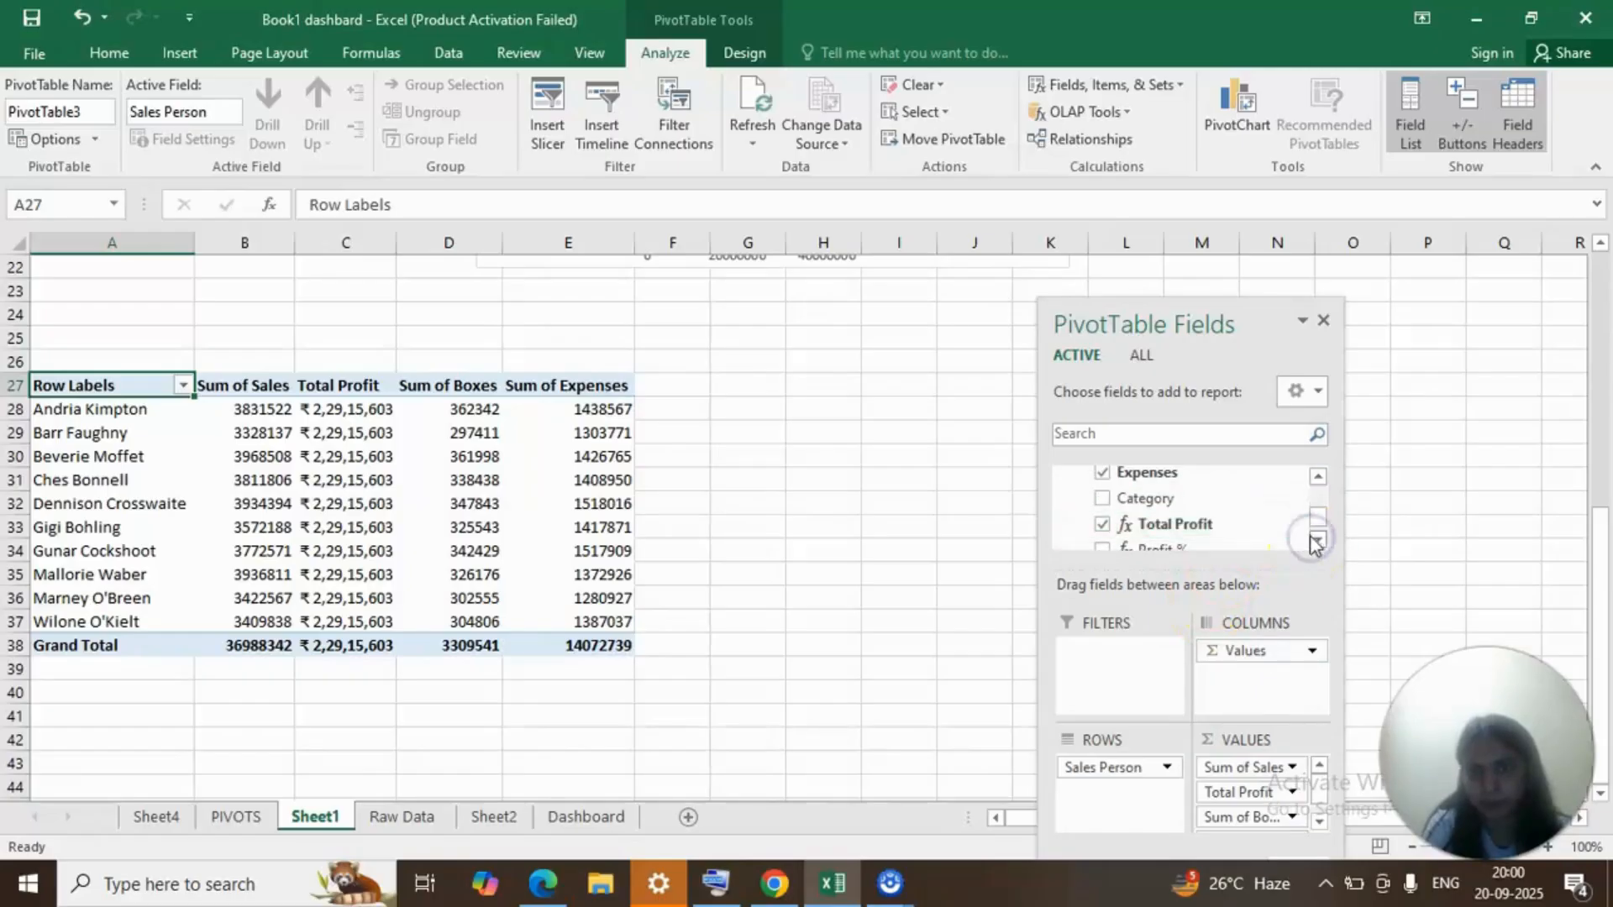
pyautogui.click(1316, 540)
pyautogui.moveTo(1243, 533); pyautogui.dragTo(1290, 822)
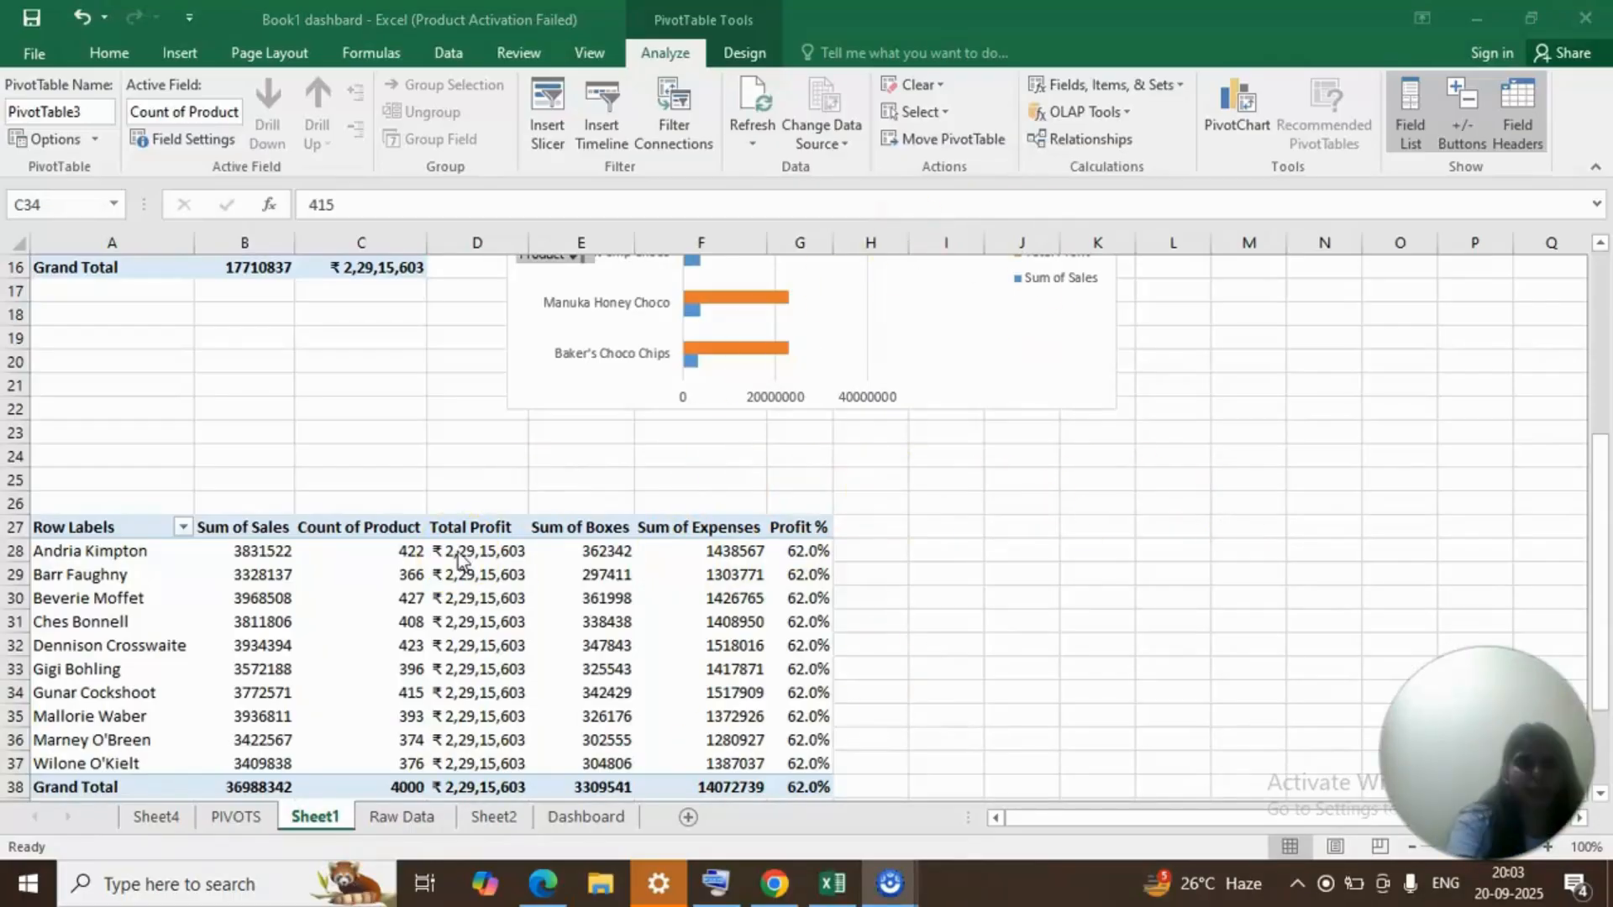
# Open the Dashboard sheet and test the product slicer with Baker's Choco Chips and 99% Dark & Pure.
pyautogui.click(599, 809)
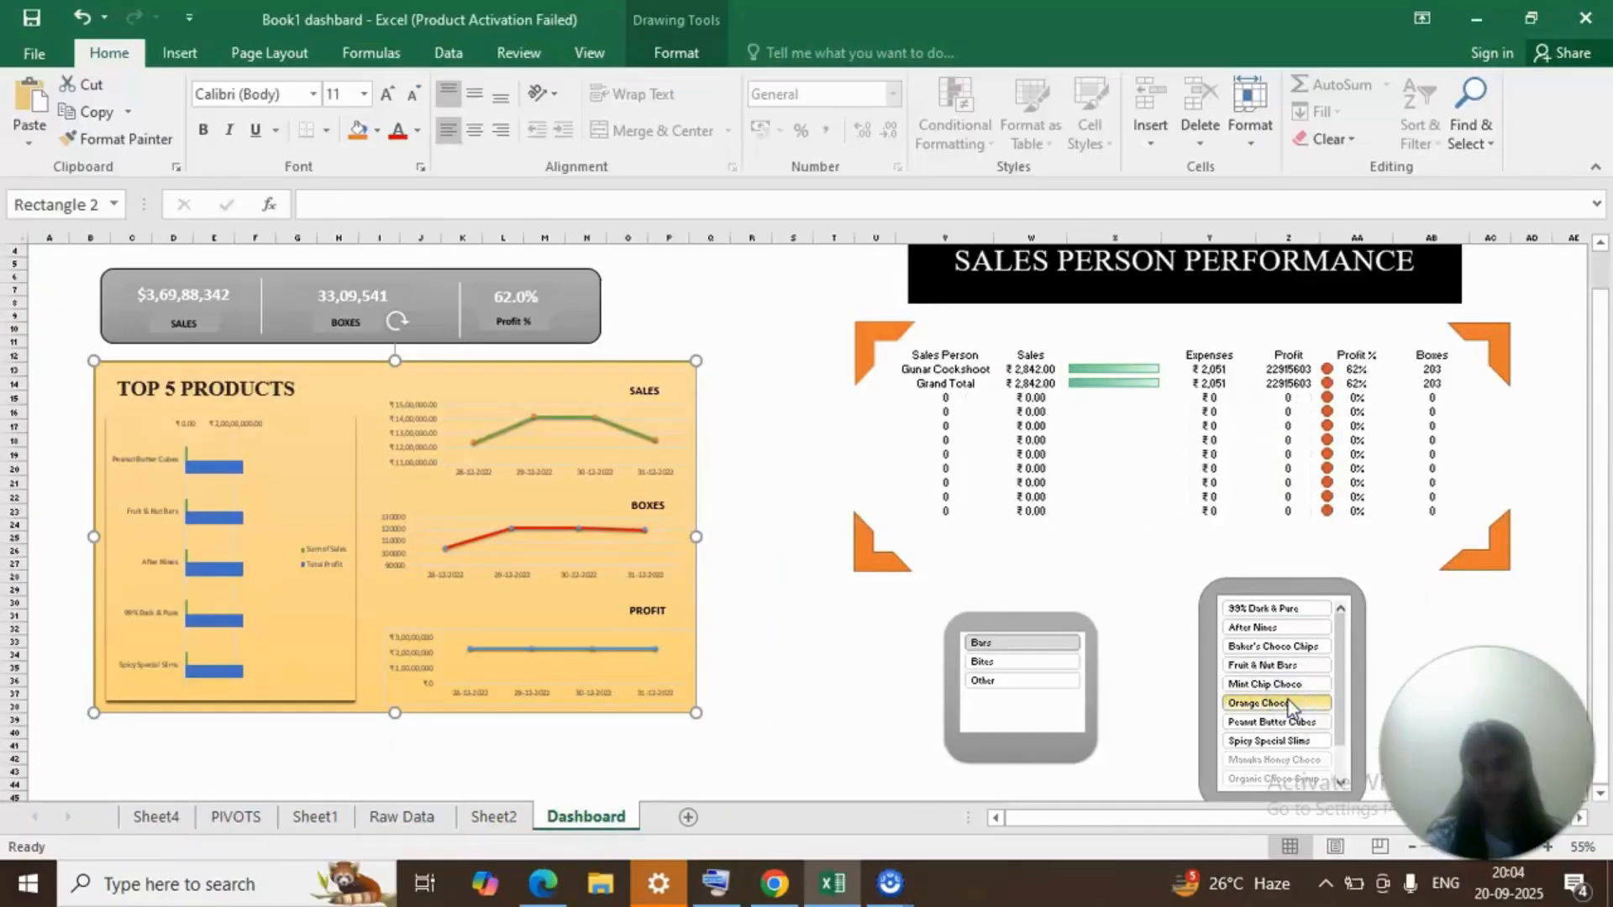
pyautogui.click(1282, 647)
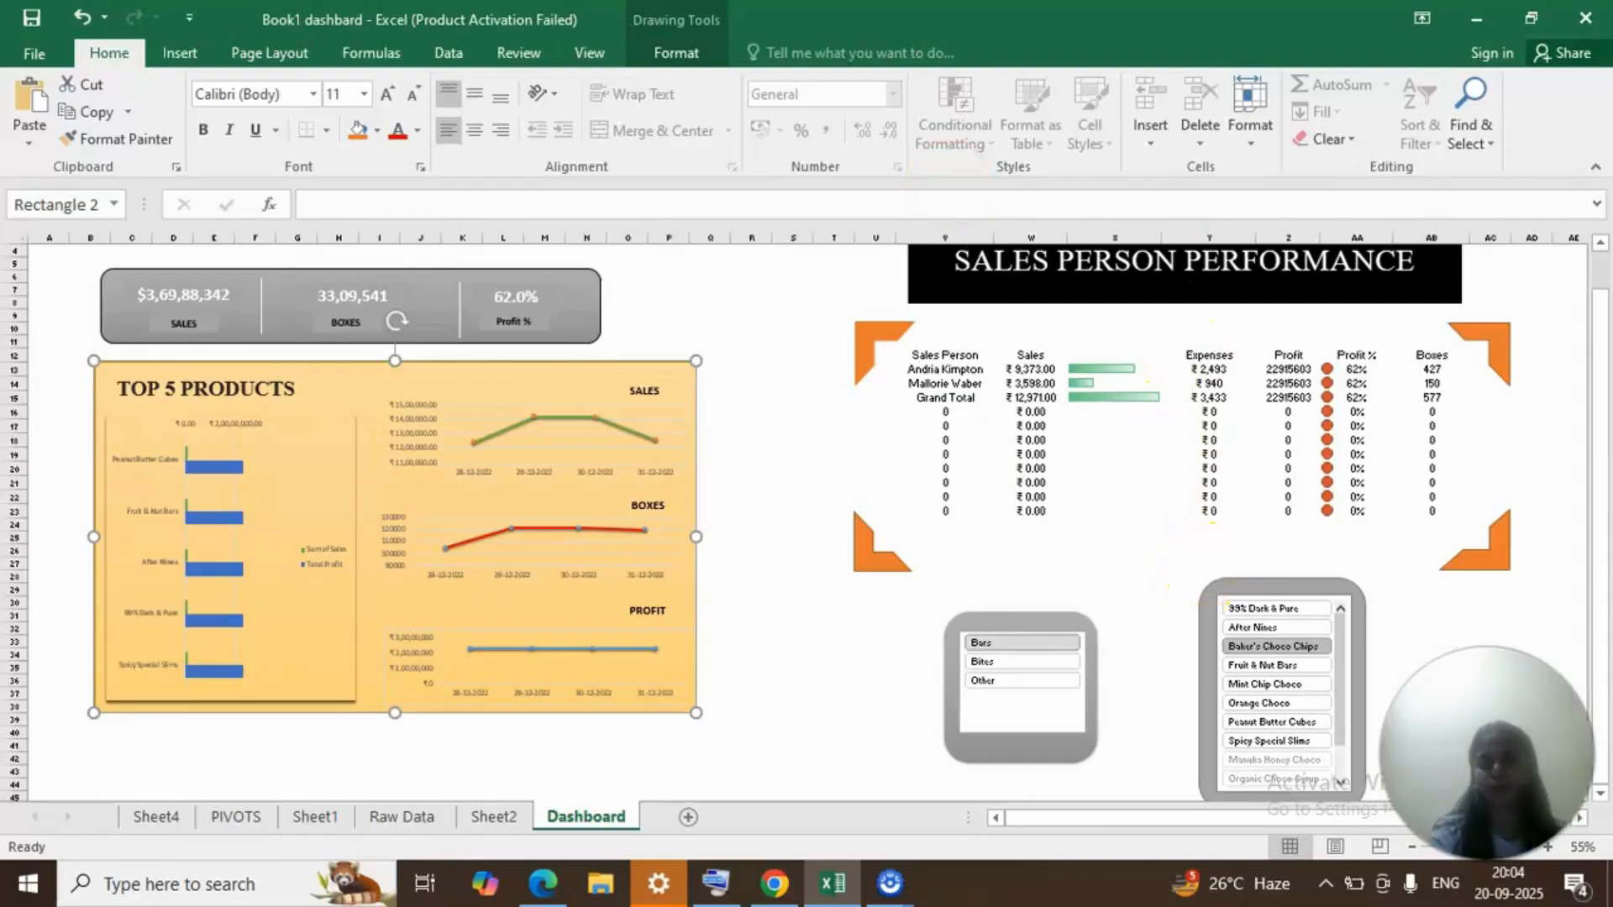
pyautogui.click(1278, 609)
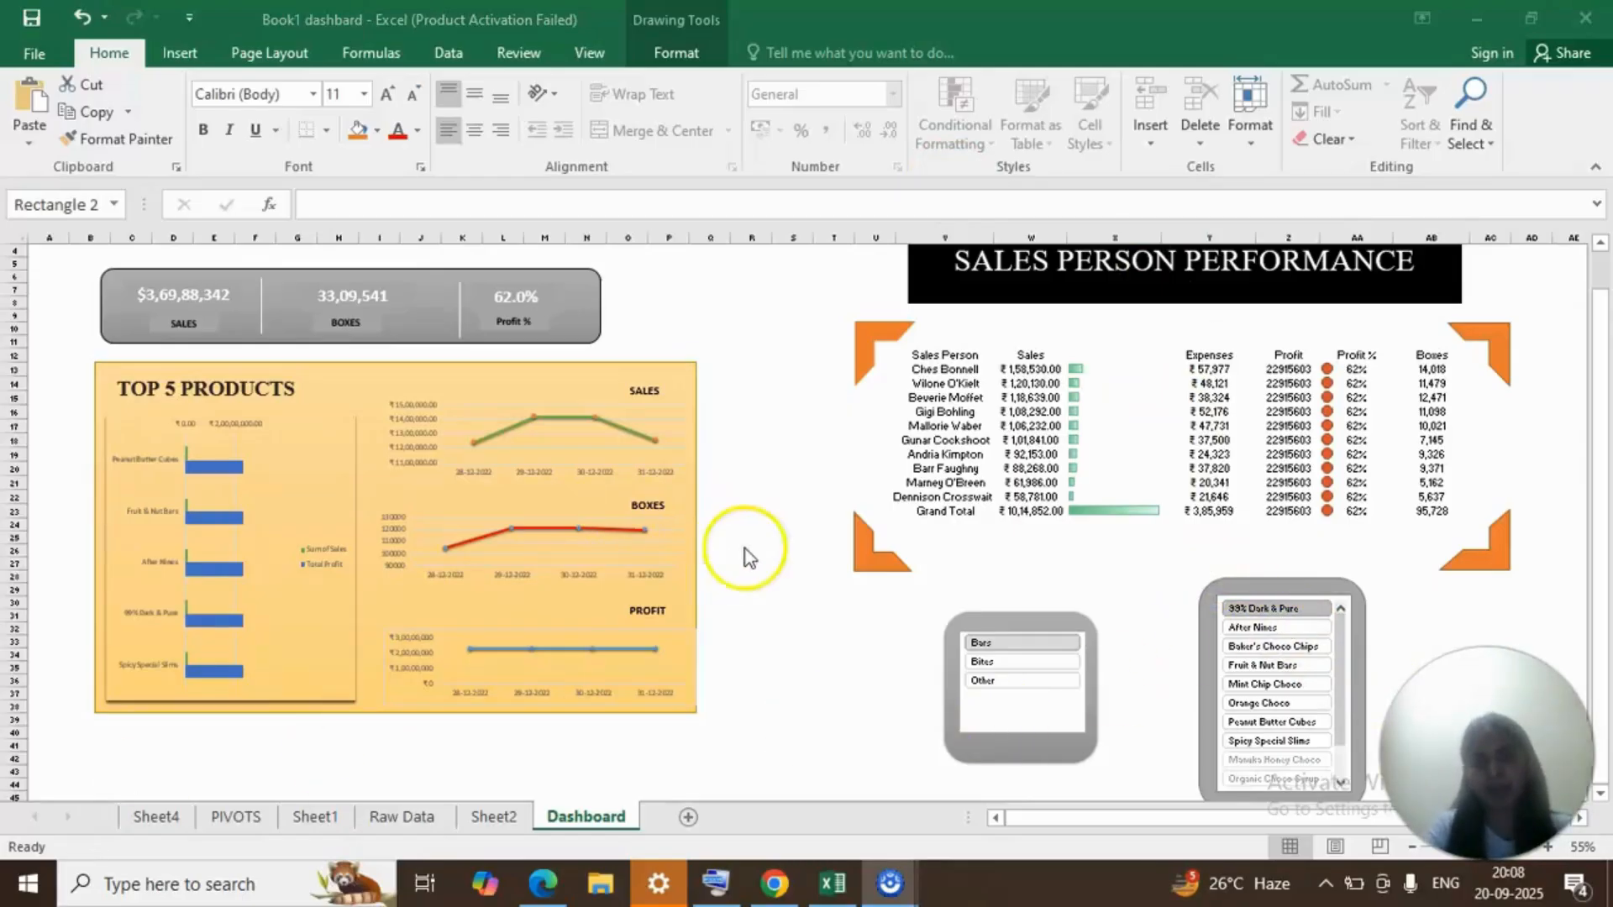
# Test the Category slicer on the dashboard with Bites and Other in turn.
pyautogui.click(1040, 660)
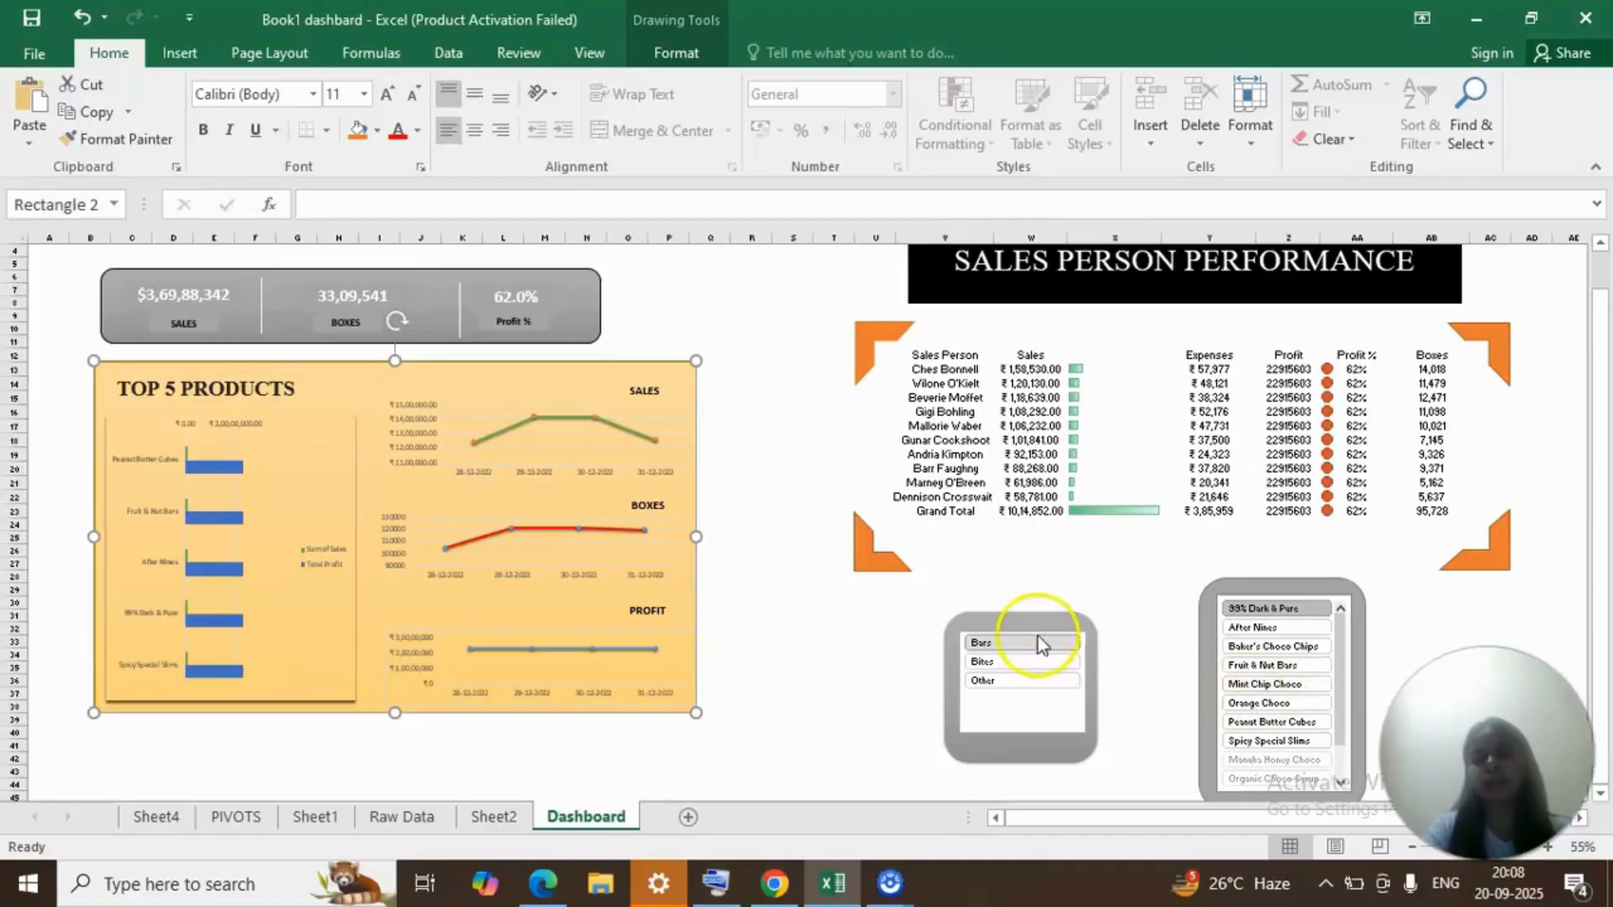
pyautogui.click(1023, 661)
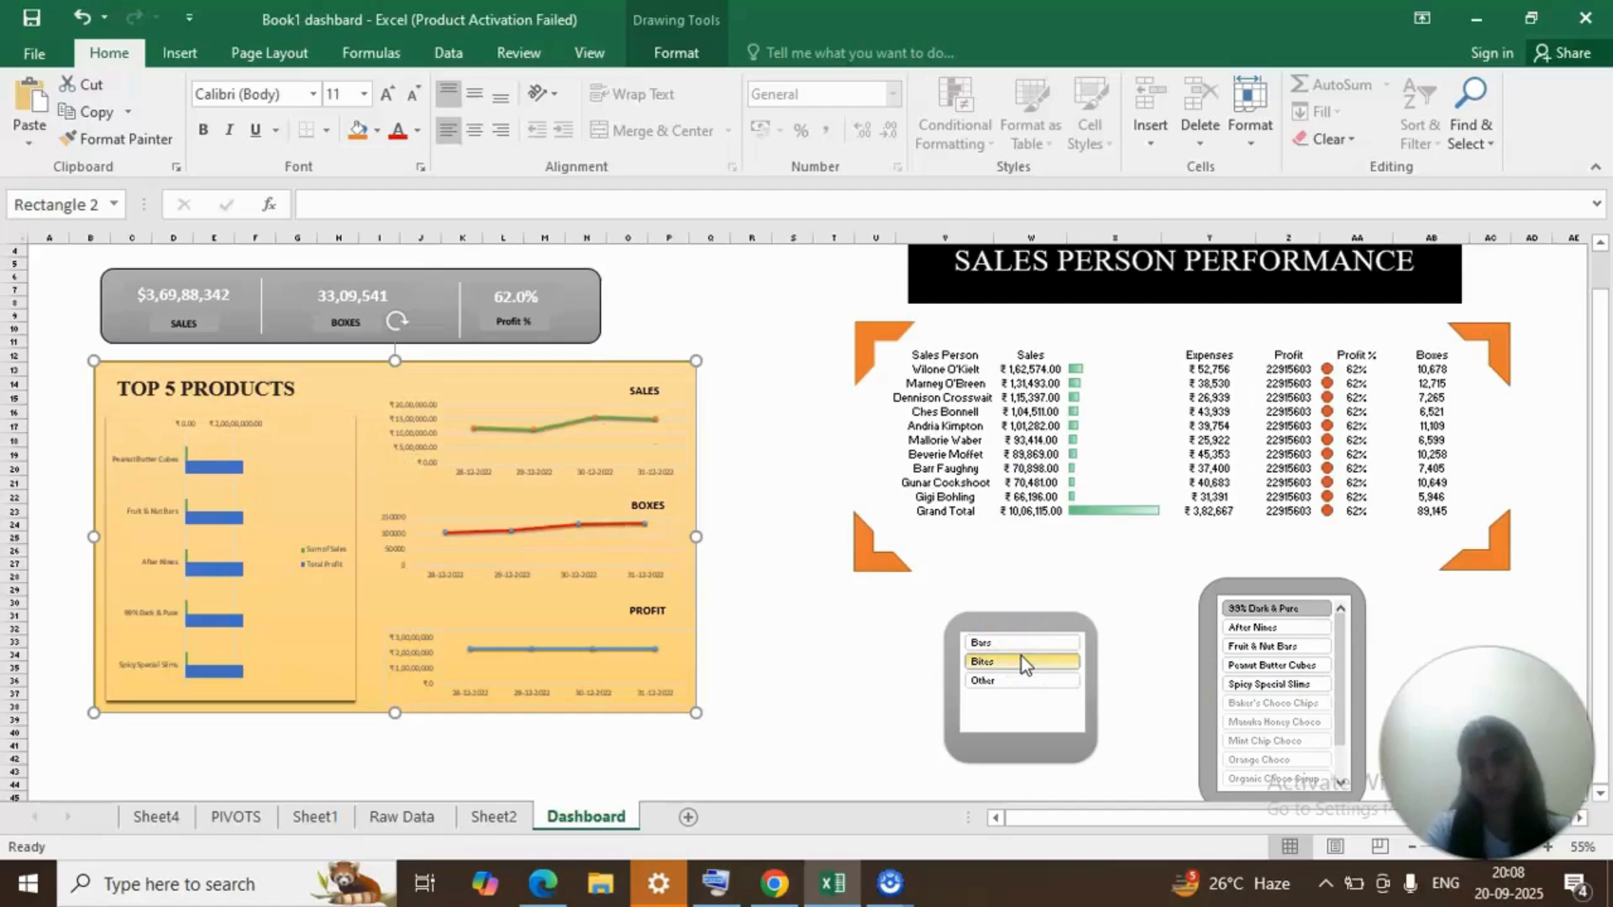
pyautogui.click(1021, 680)
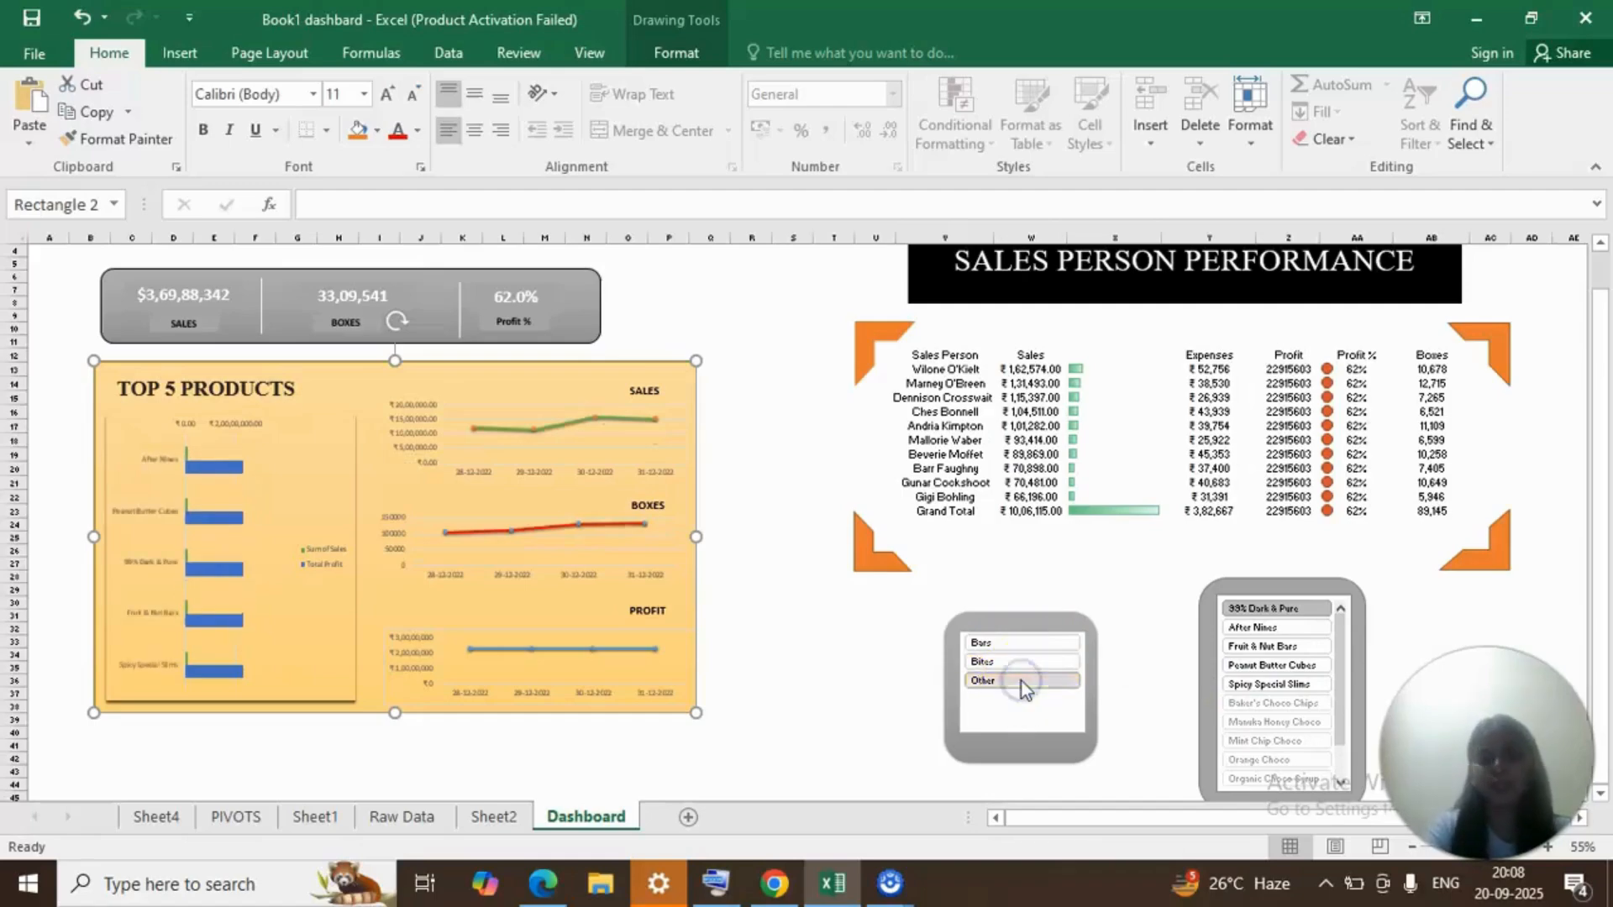